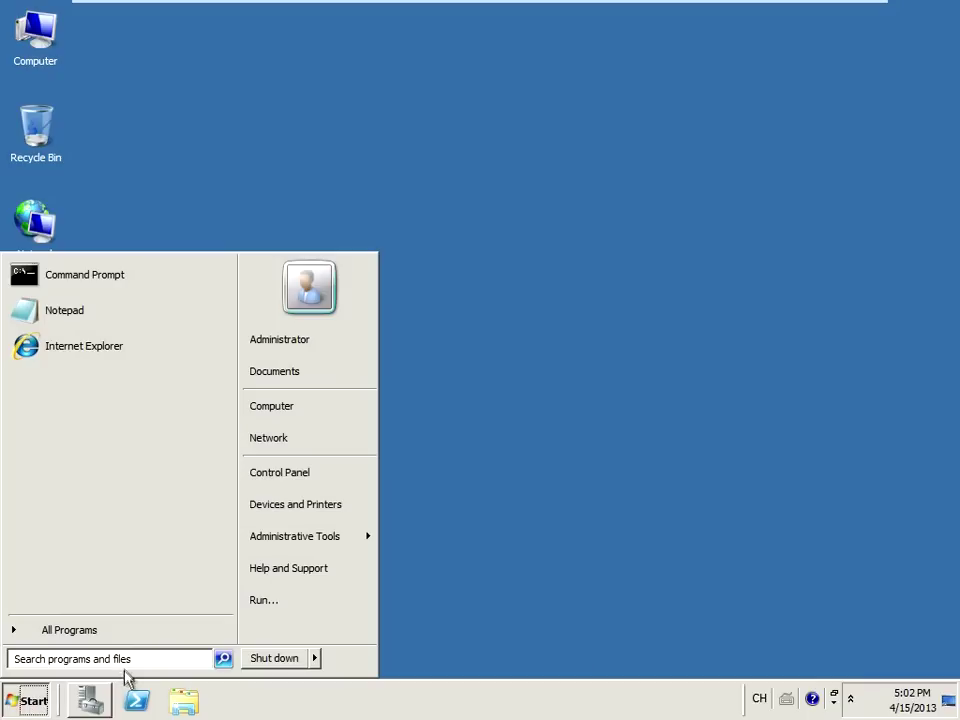
# Find regedit among the installed programs and open the Registry Editor
pyautogui.click(119, 658)
pyautogui.write('regedit')
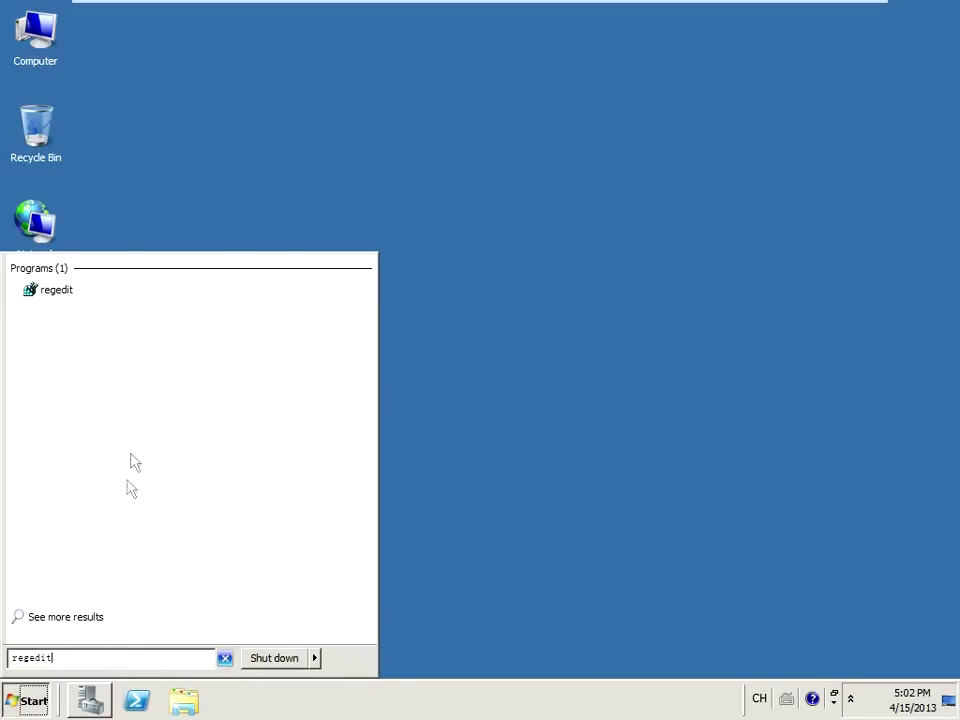
pyautogui.click(112, 298)
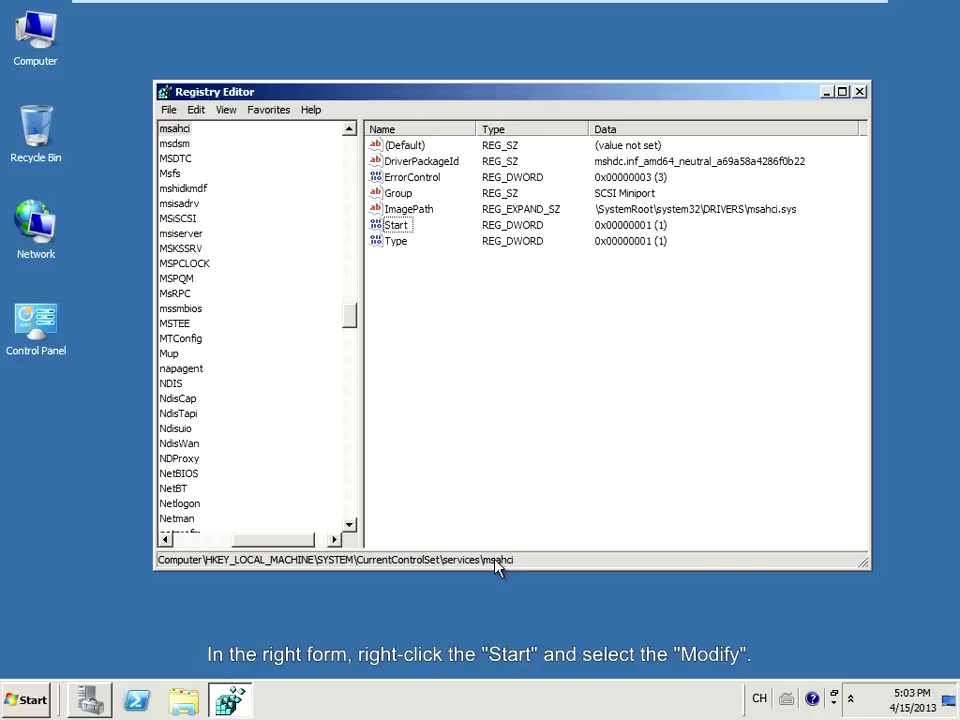
# Set the Start value of the msahci service key to 0 and close the Registry Editor
pyautogui.click(396, 226)
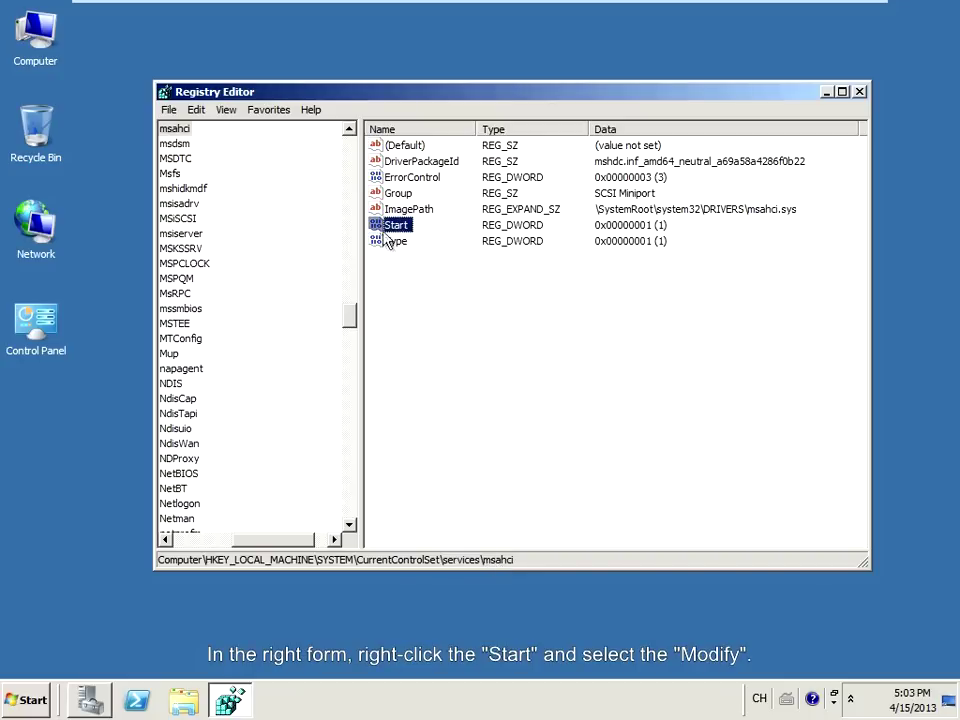
pyautogui.rightClick(403, 232)
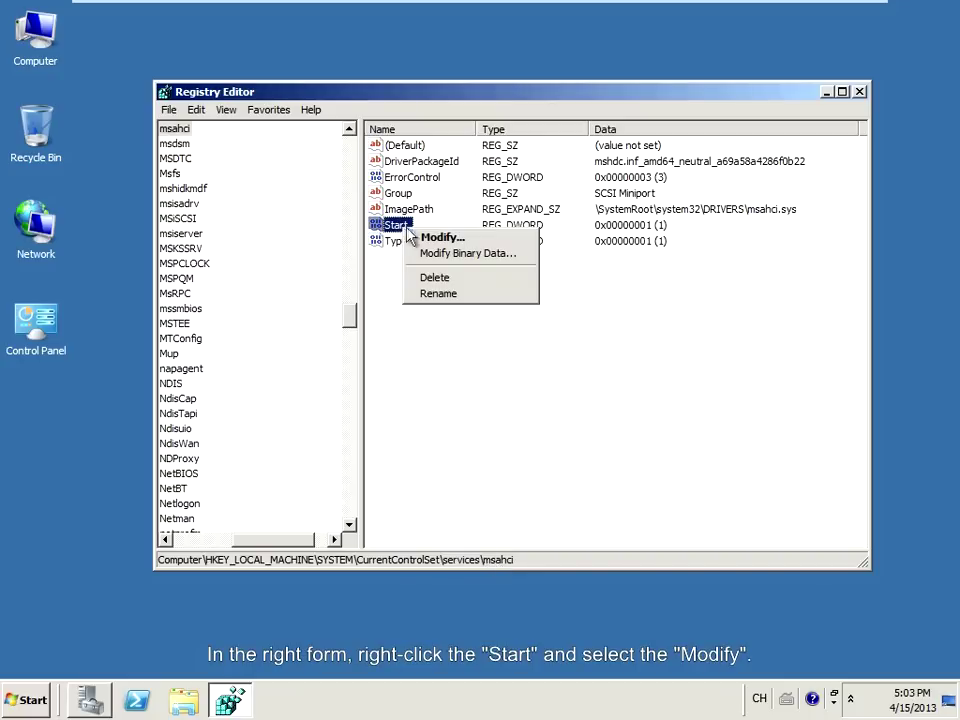
pyautogui.click(425, 236)
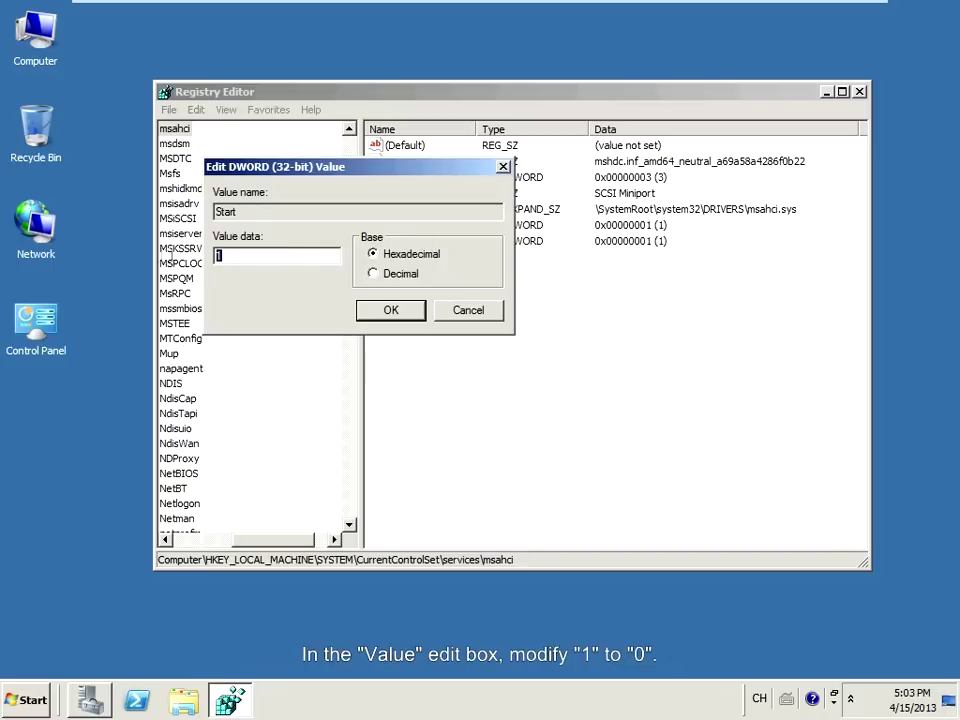
pyautogui.write('0')
pyautogui.click(392, 311)
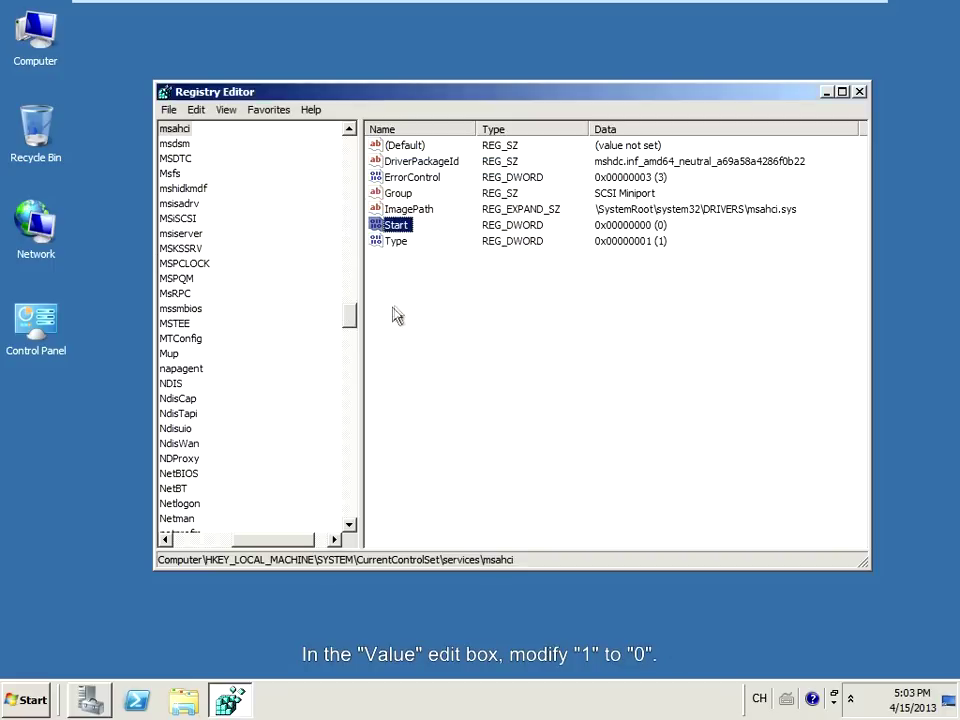
pyautogui.click(859, 92)
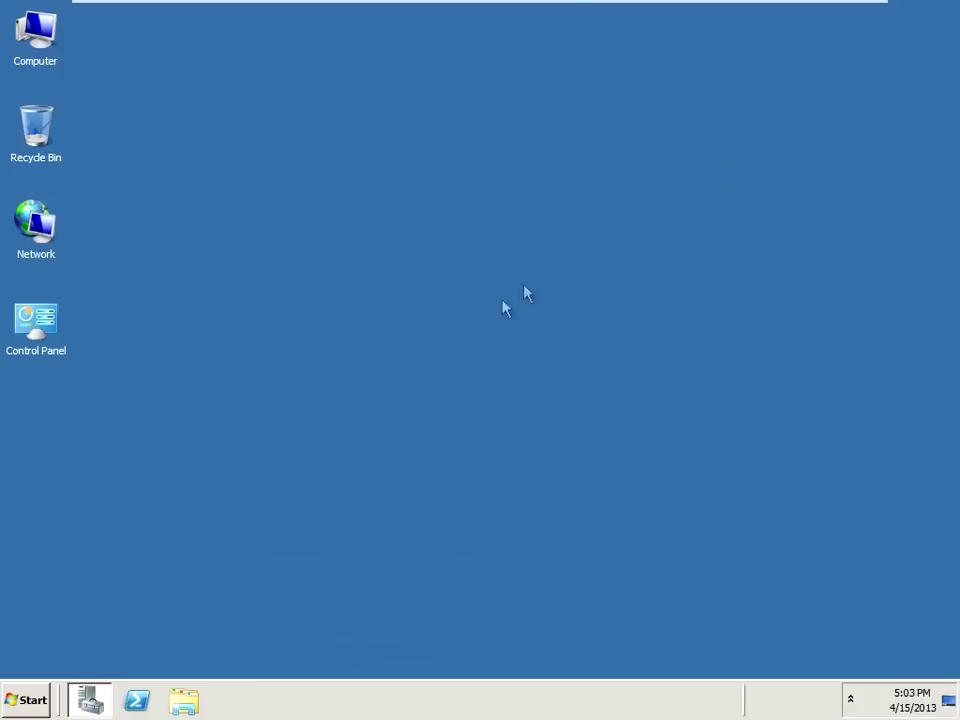
# Restart the computer and exit the BIOS setup utility with the configuration saved
pyautogui.click(22, 700)
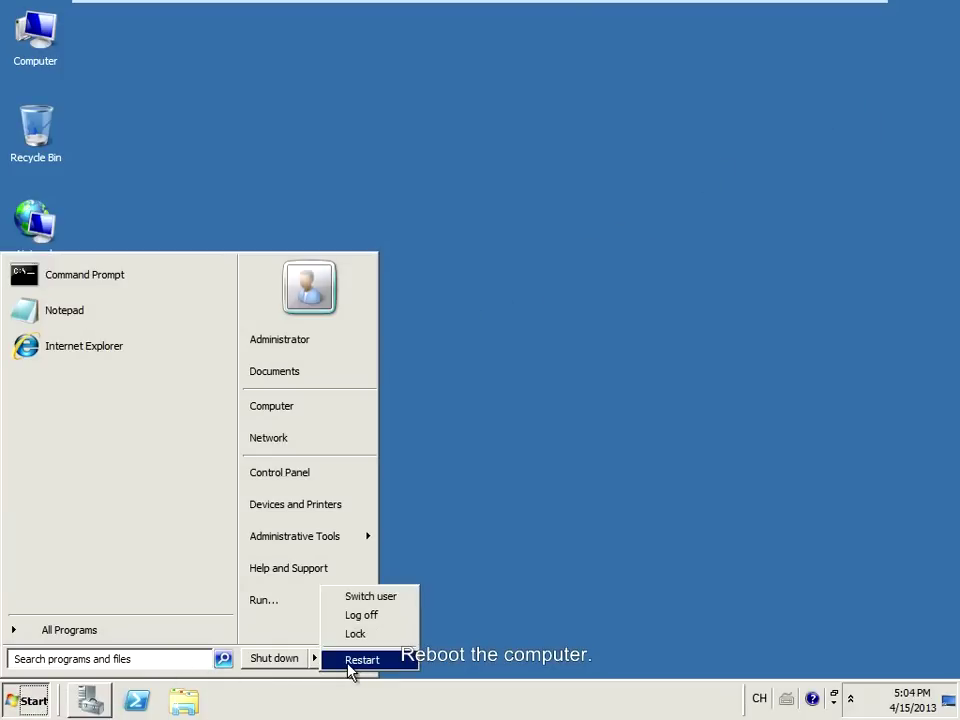
pyautogui.click(347, 664)
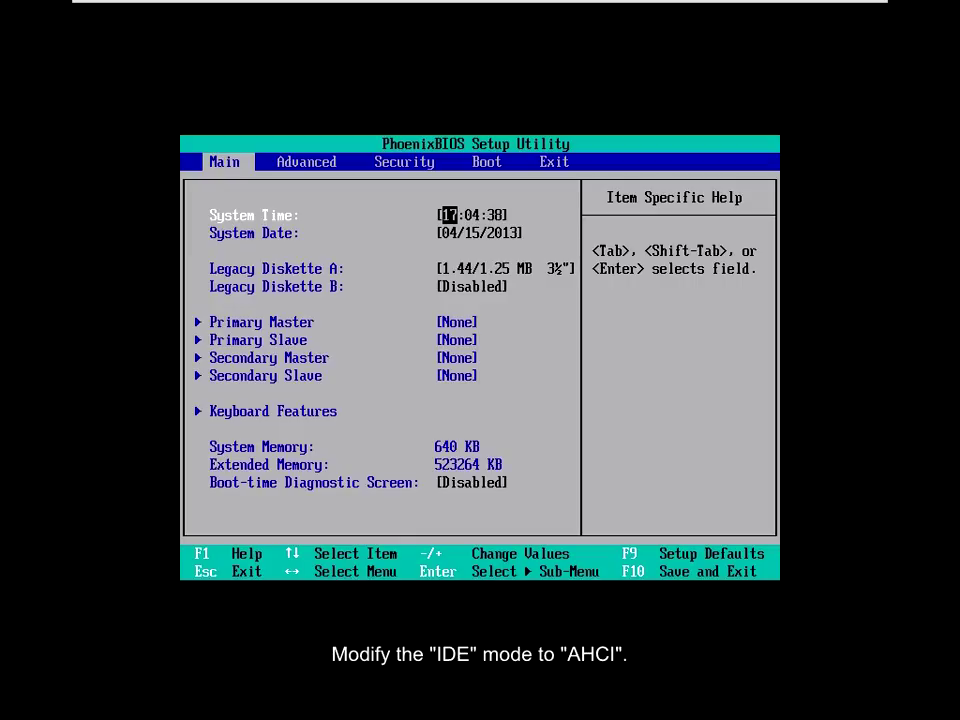
pyautogui.press('F10')
pyautogui.press('Return')
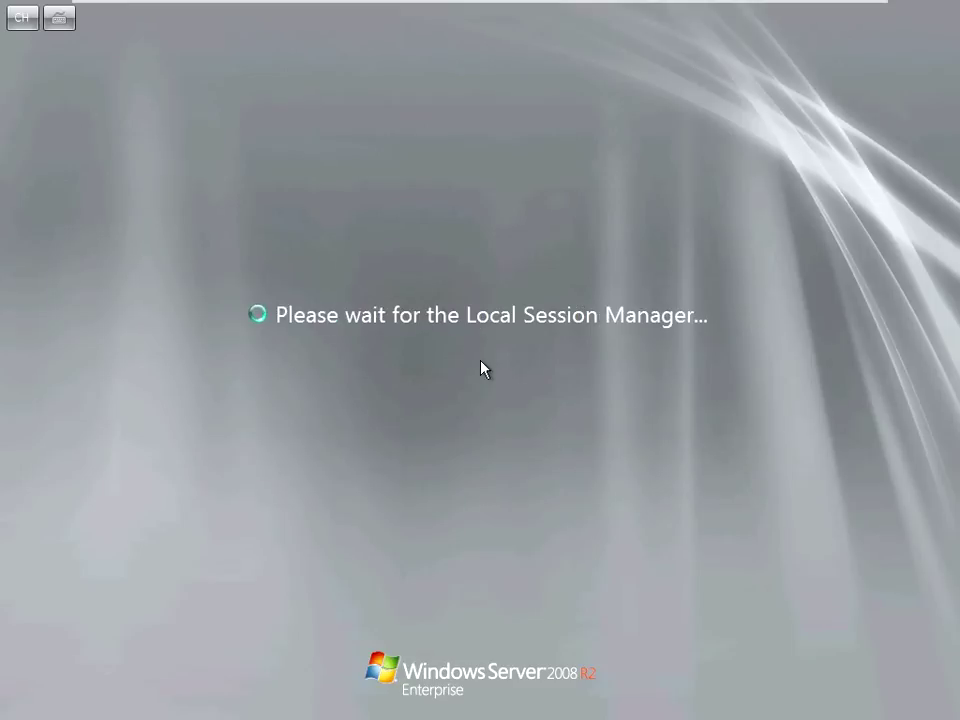
# Unlock the logon screen and sign in as Administrator with the account password
pyautogui.hotkey('ctrl', 'alt', 'Delete')
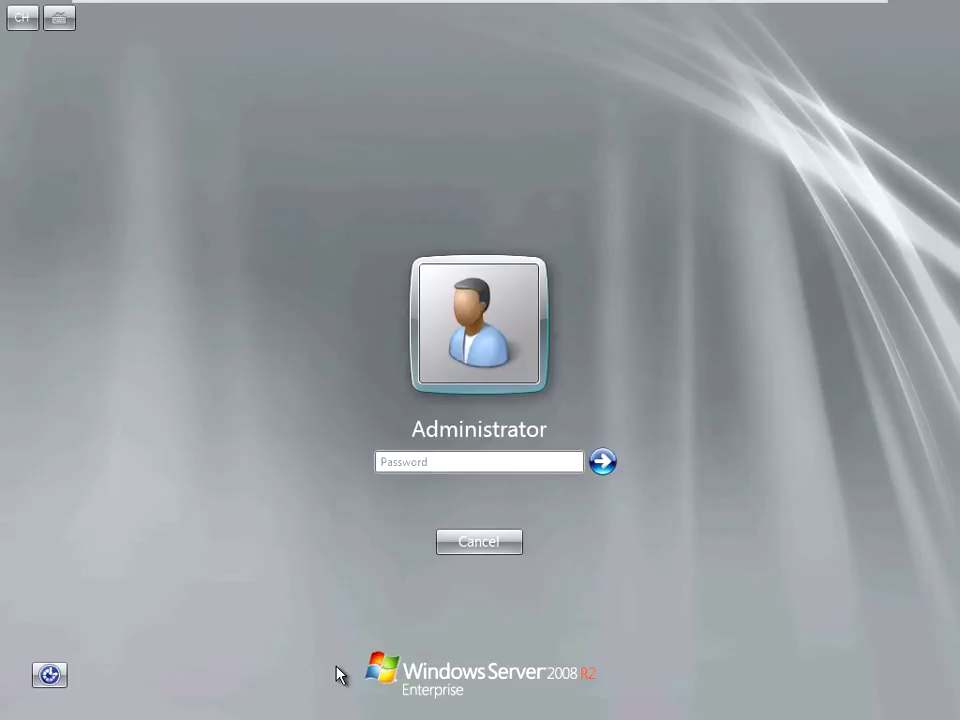
pyautogui.write('p')
pyautogui.click(603, 464)
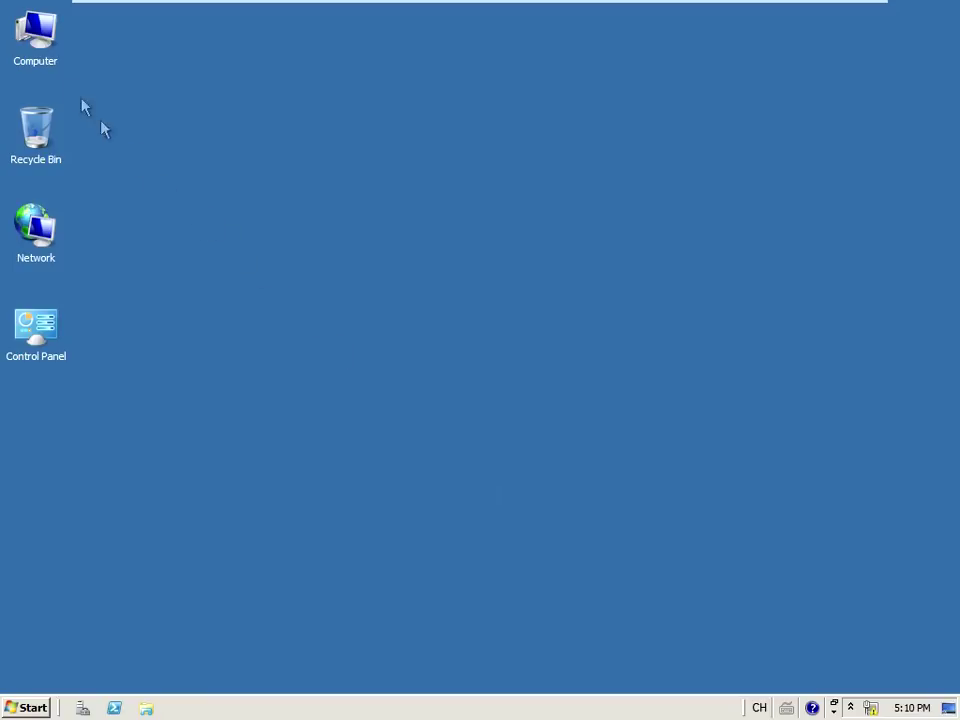
# Open Server Manager's Disk Management under Storage and enlarge the graphical disk view
pyautogui.click(32, 52)
pyautogui.rightClick(32, 52)
pyautogui.click(58, 72)
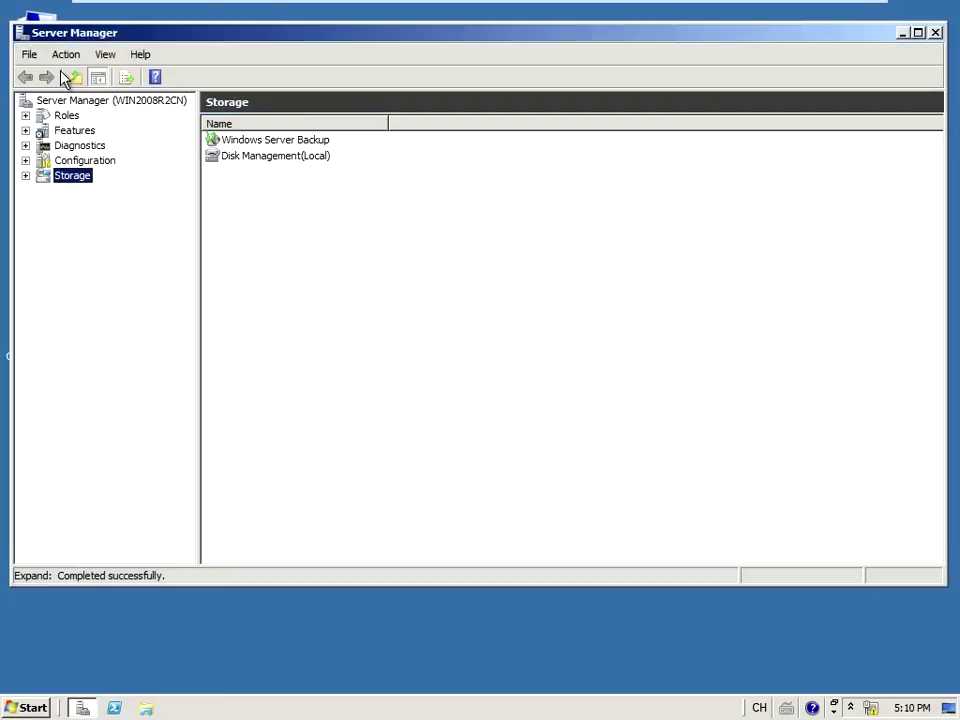
pyautogui.click(25, 176)
pyautogui.click(114, 214)
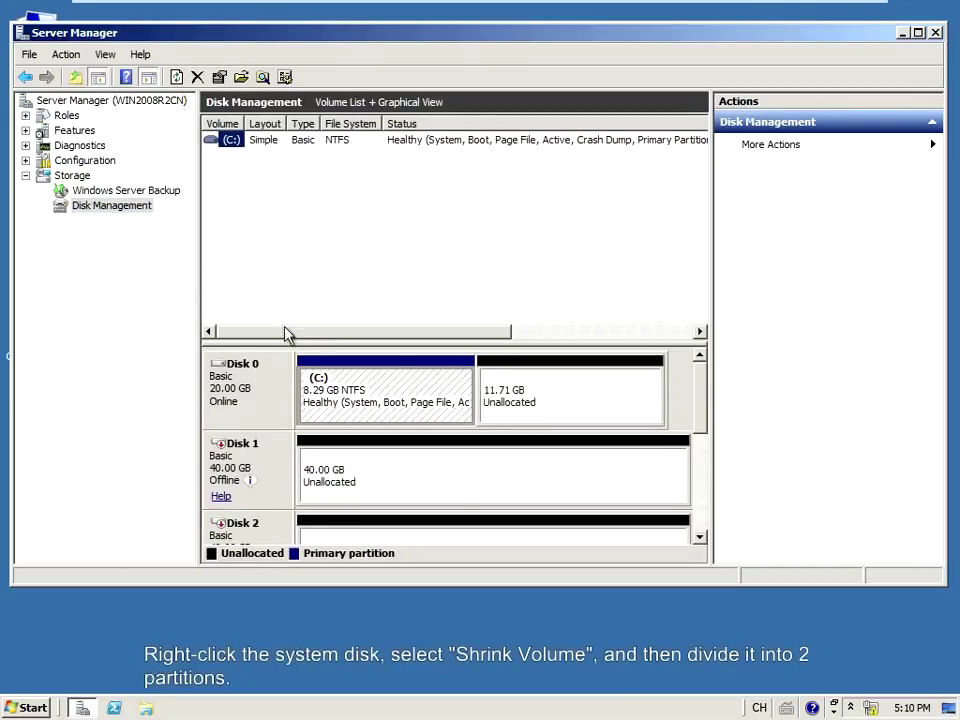
pyautogui.moveTo(295, 343); pyautogui.dragTo(311, 214)
pyautogui.click(257, 259)
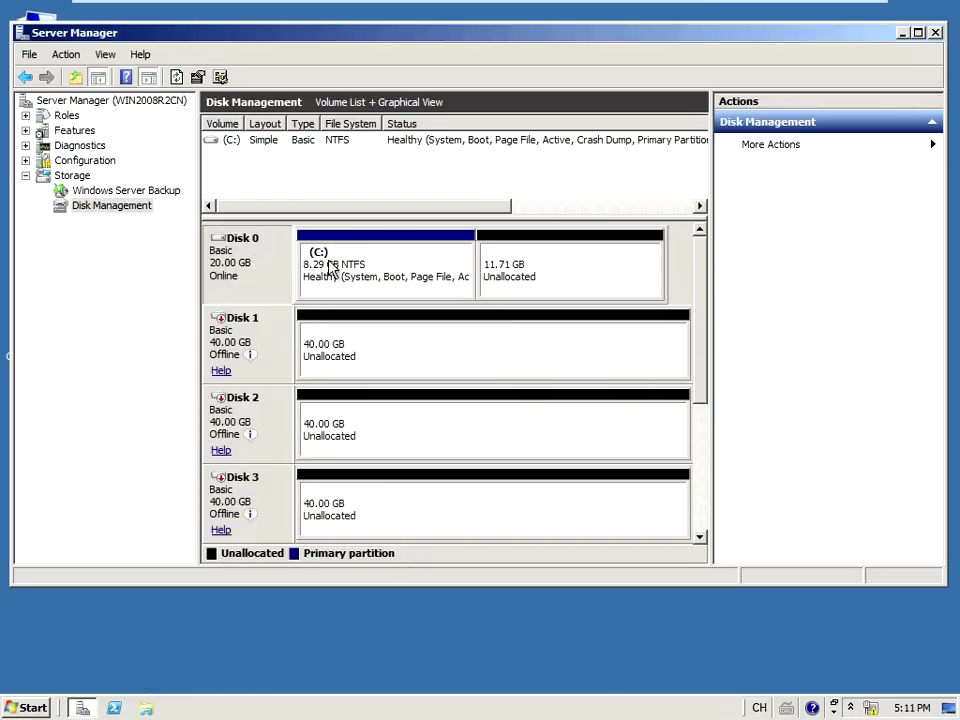
# Set up a new simple volume in Disk 0's unallocated space with the full 11988 MB and drive letter D
pyautogui.click(518, 267)
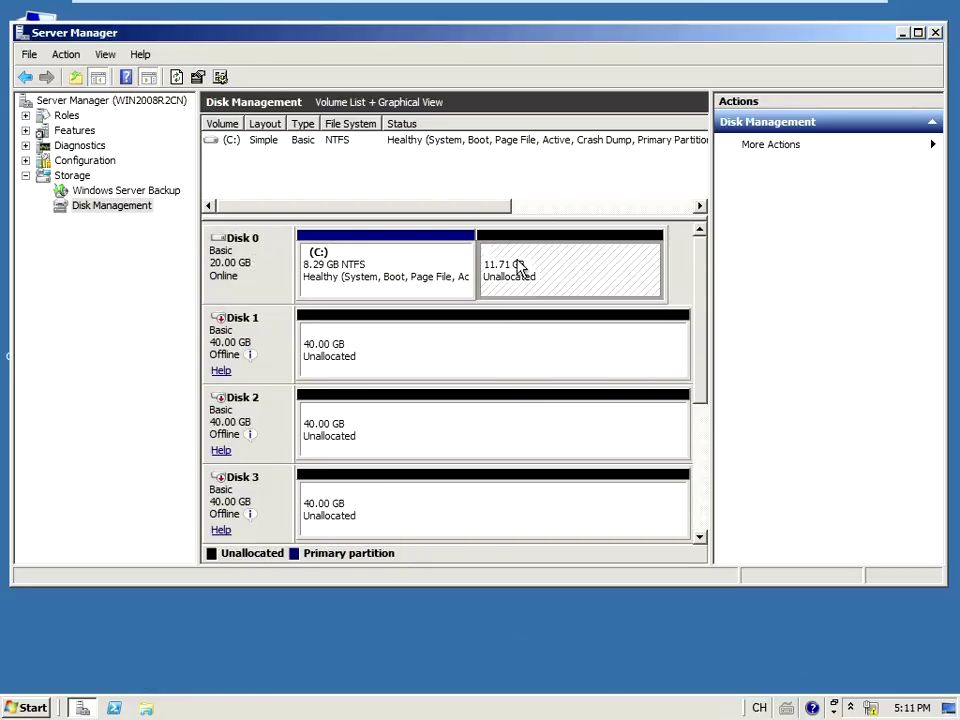
pyautogui.rightClick(519, 268)
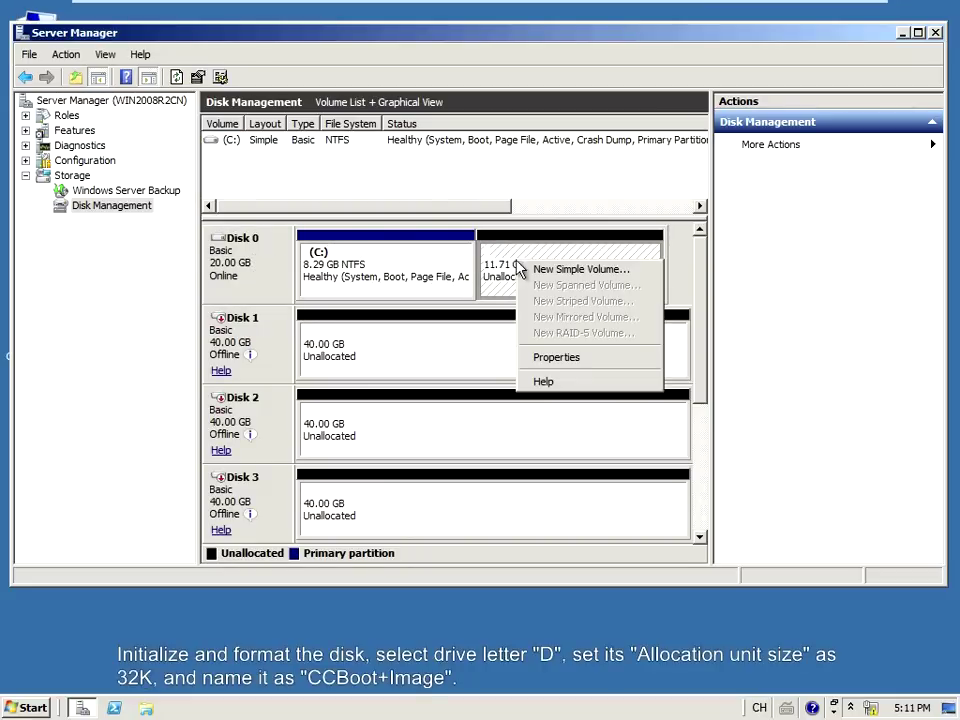
pyautogui.click(538, 274)
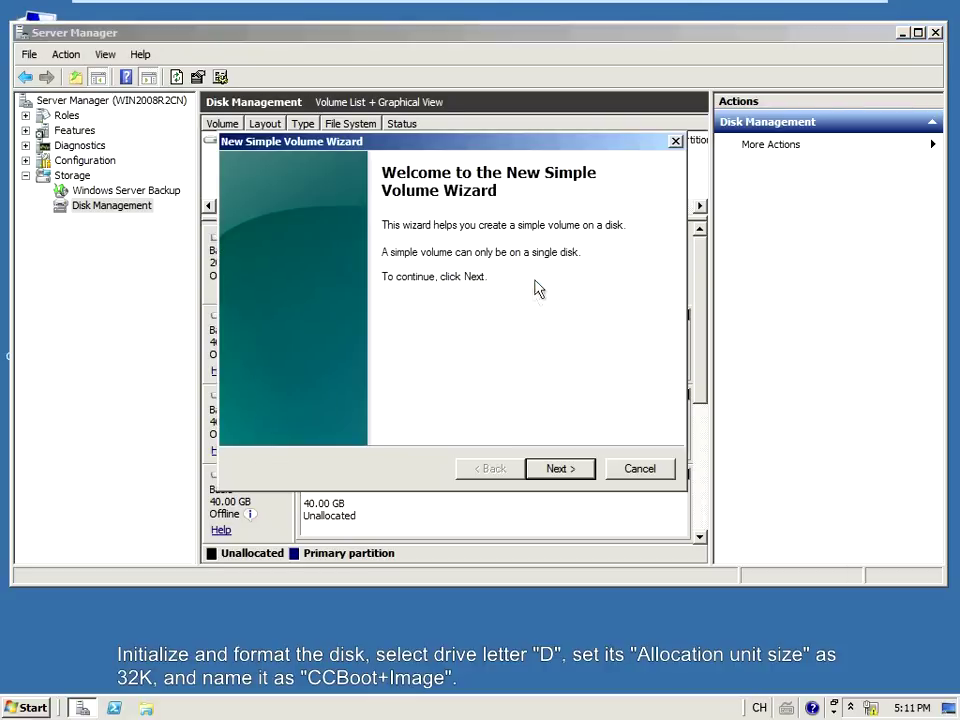
pyautogui.click(561, 468)
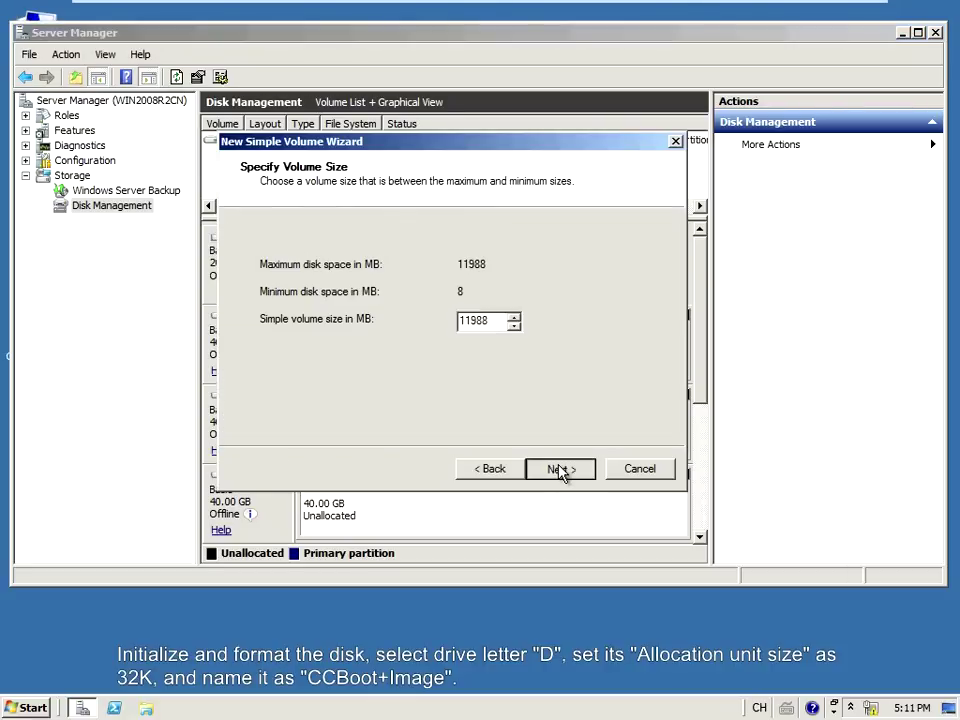
pyautogui.click(560, 469)
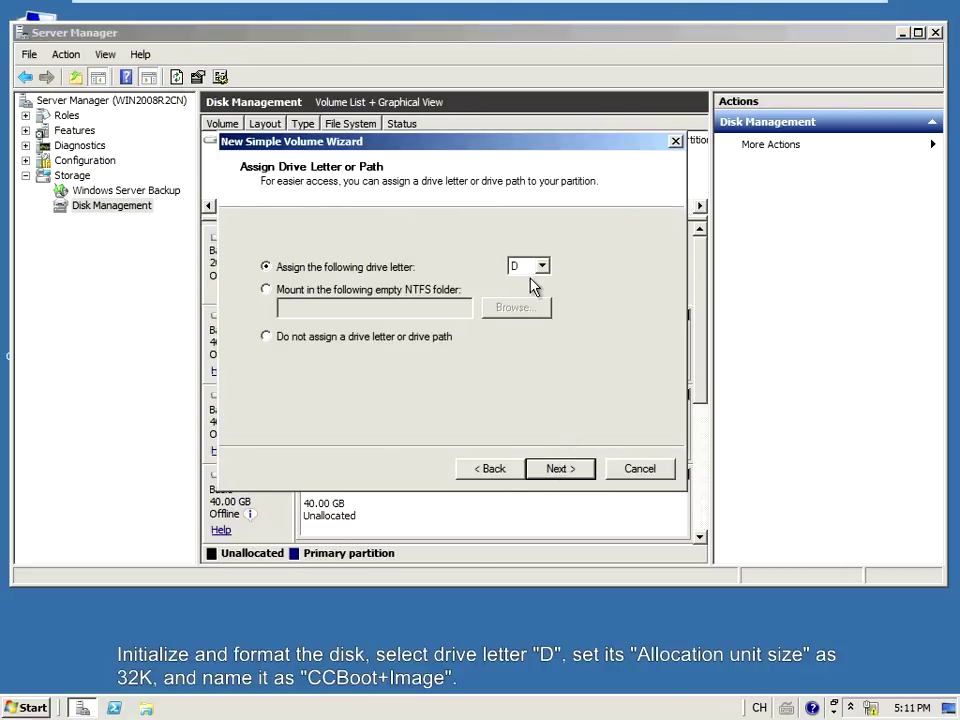
pyautogui.click(557, 469)
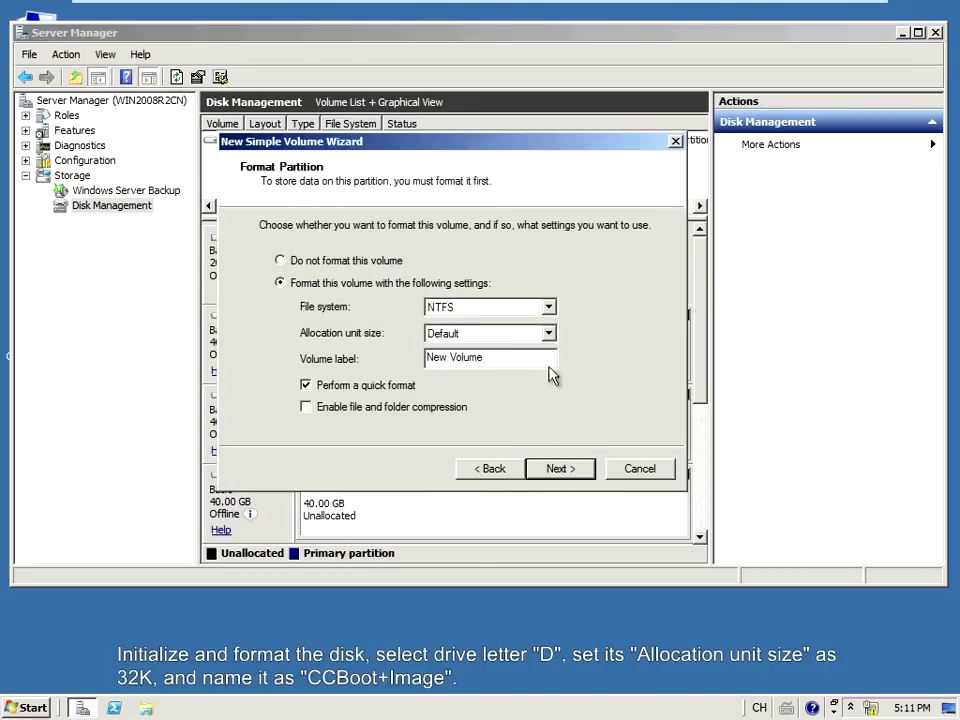
# Quick-format the new D volume as NTFS with a 32K allocation unit and the label "CCBoot + Image", and finish the wizard
pyautogui.click(548, 334)
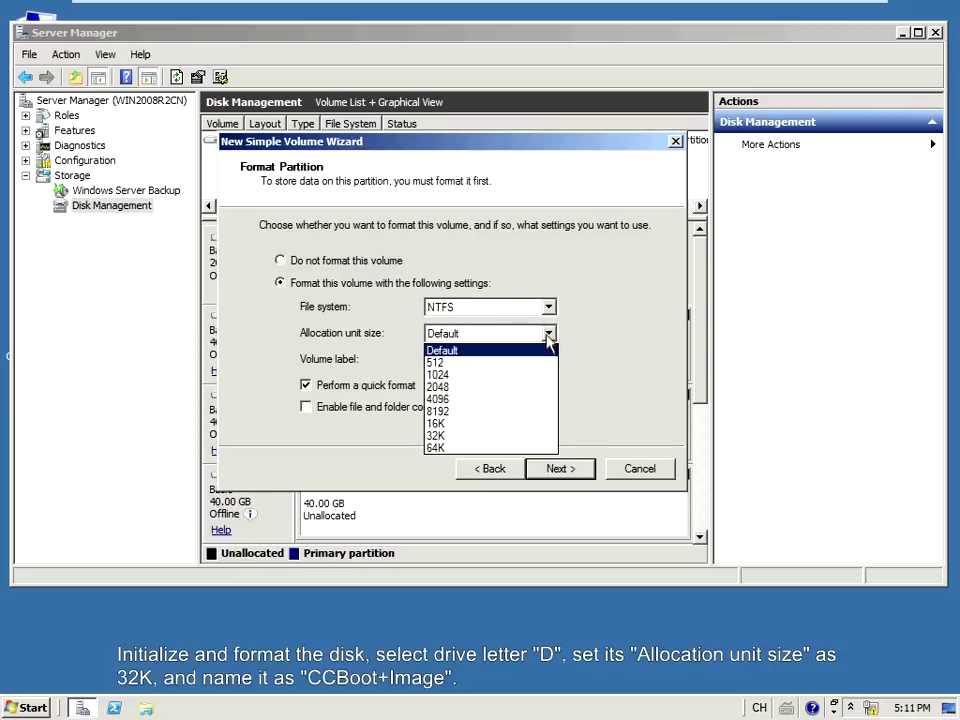
pyautogui.click(513, 436)
pyautogui.moveTo(505, 358); pyautogui.dragTo(347, 362)
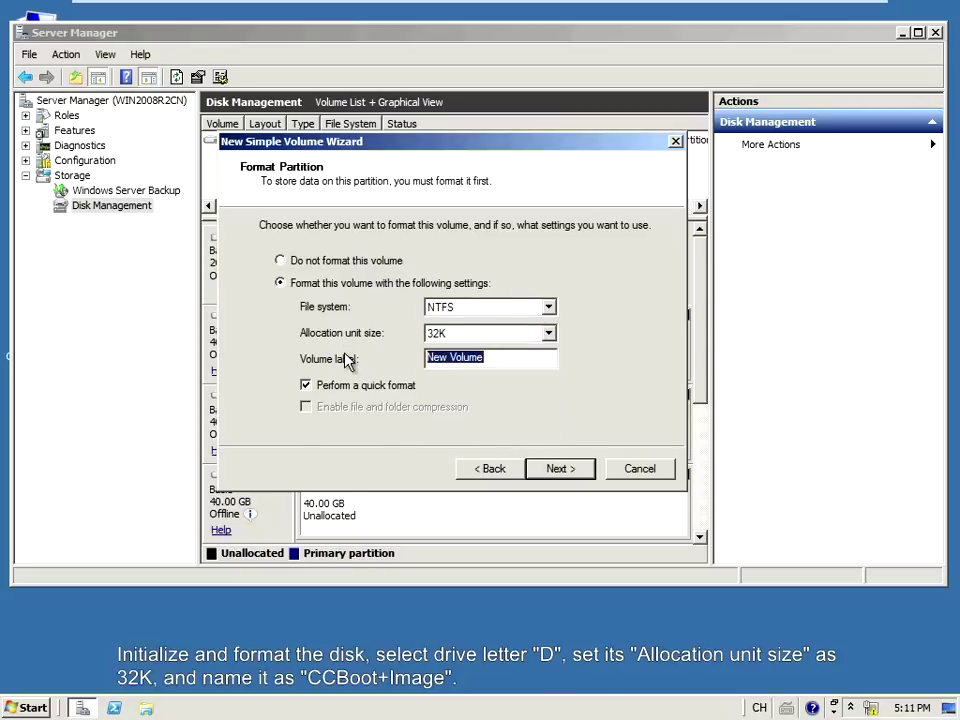
pyautogui.write('CCBoot +')
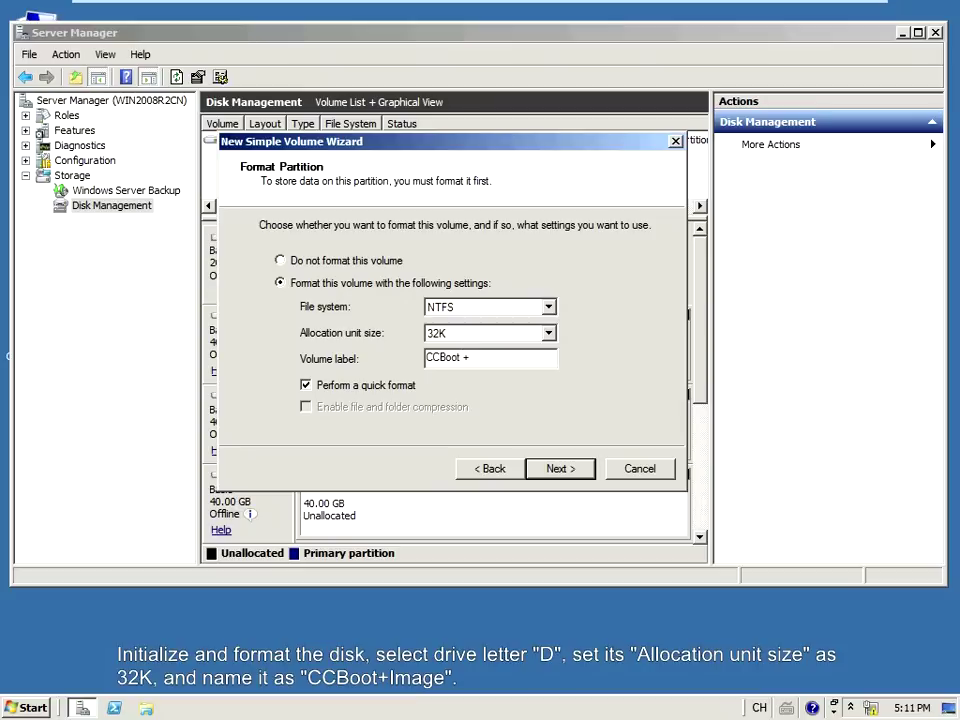
pyautogui.write(' Image')
pyautogui.click(551, 467)
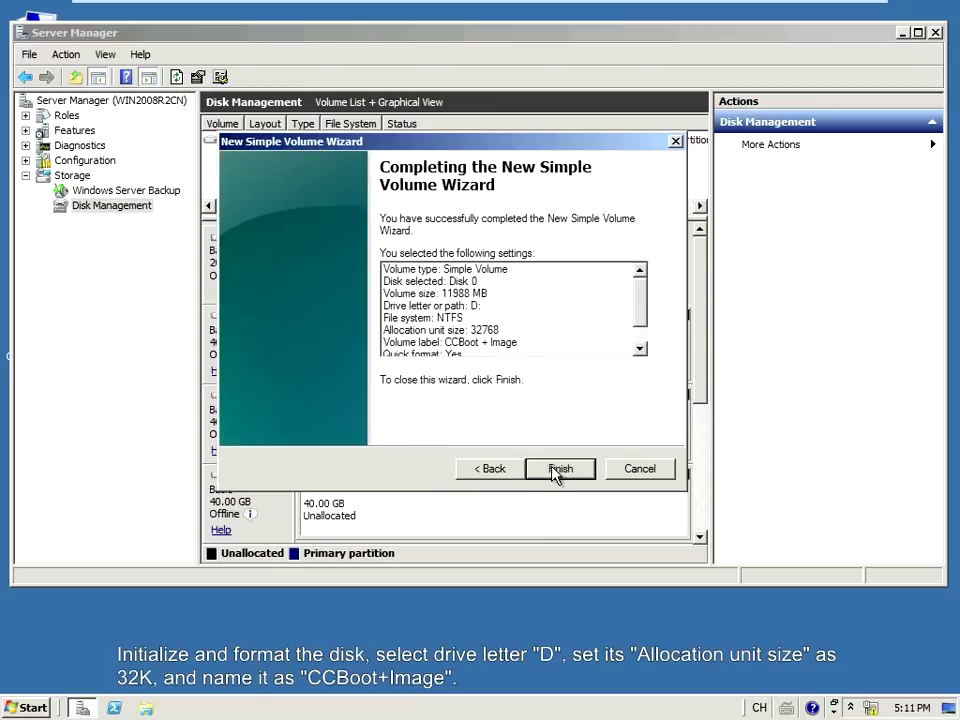
pyautogui.click(551, 467)
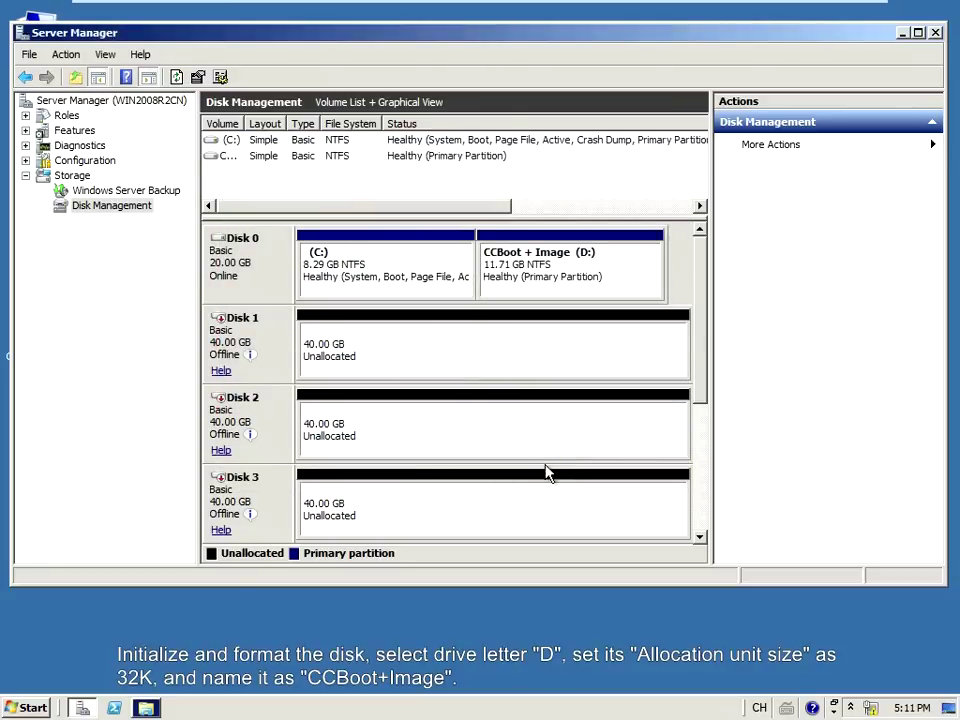
# Bring Disk 1 online and set up a full-size simple volume on it with drive letter E
pyautogui.rightClick(258, 333)
pyautogui.click(280, 338)
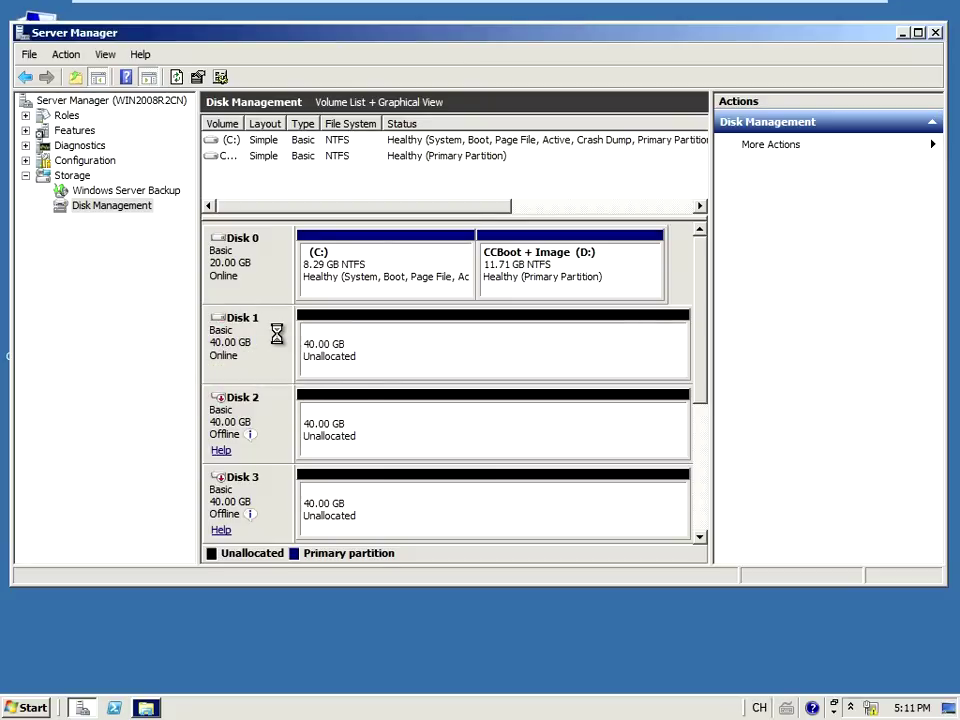
pyautogui.click(318, 340)
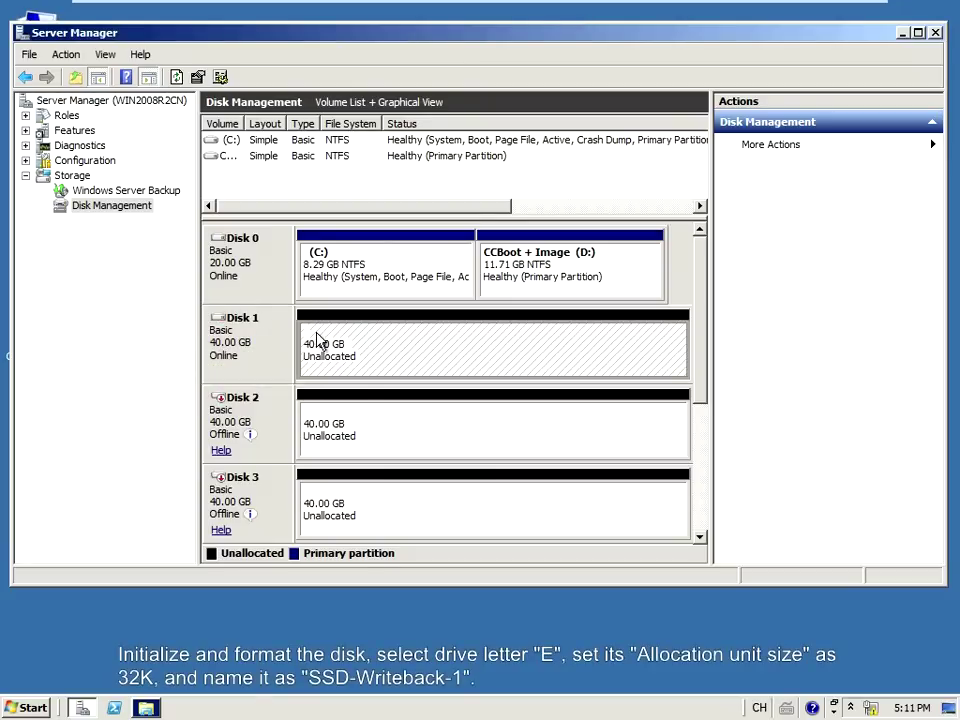
pyautogui.rightClick(318, 340)
pyautogui.click(335, 344)
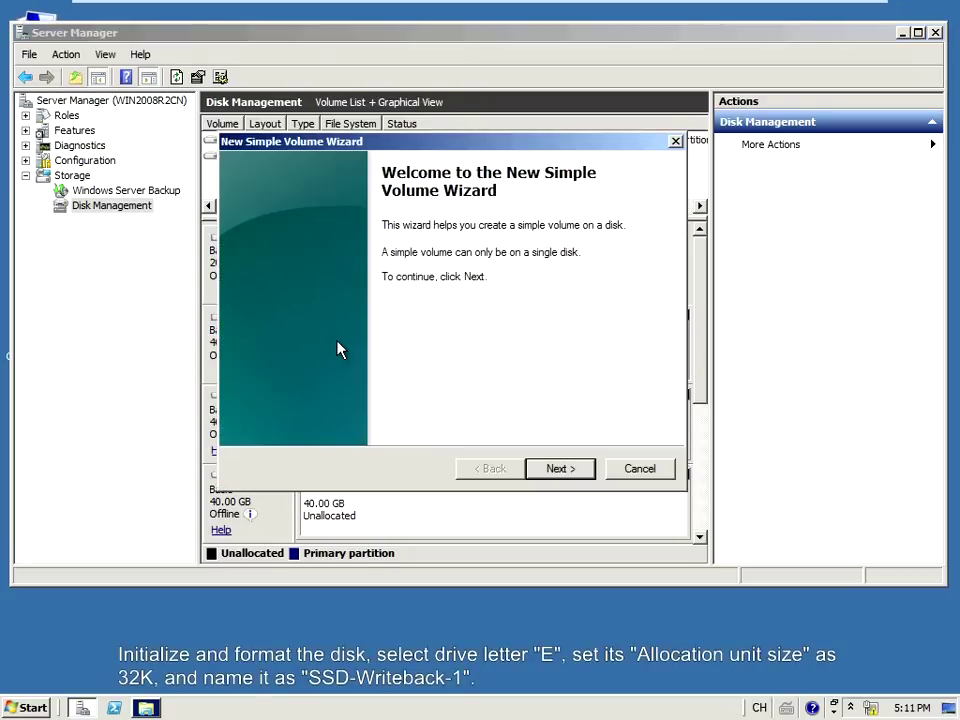
pyautogui.click(561, 468)
pyautogui.click(561, 469)
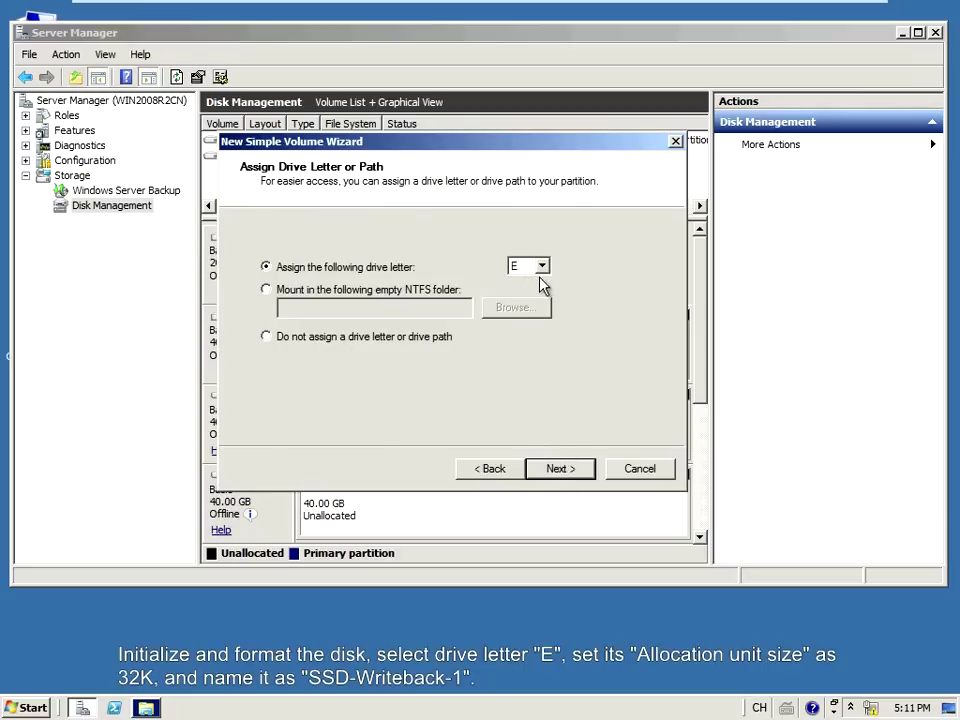
pyautogui.click(552, 468)
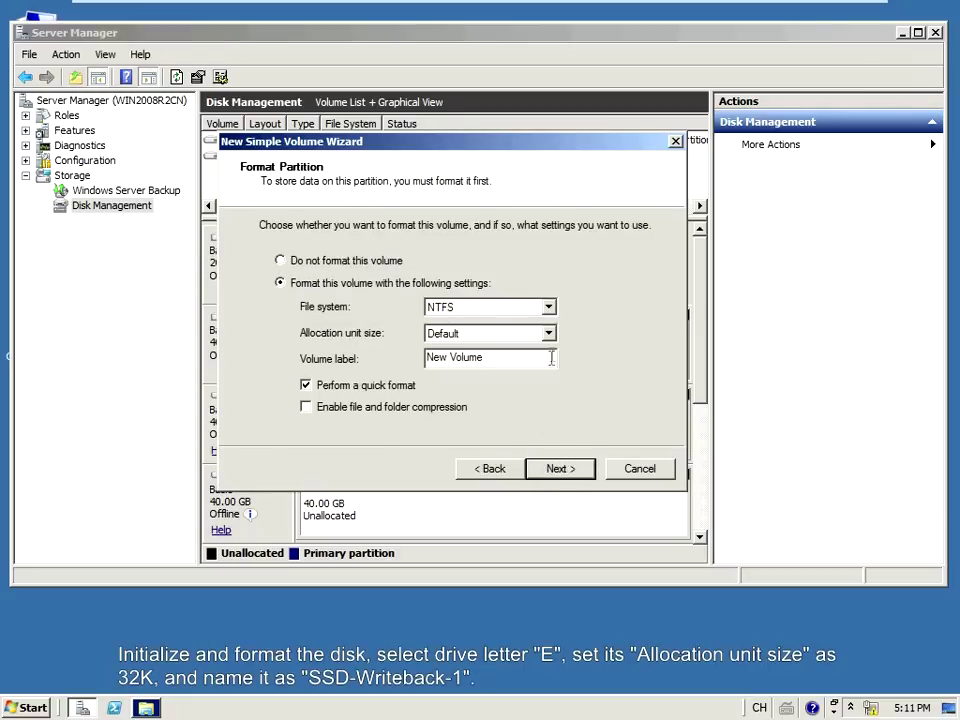
# Quick-format the new E volume as NTFS with a 32K allocation unit and the label "SSD-Writeback-1", and finish the wizard
pyautogui.click(549, 335)
pyautogui.click(514, 436)
pyautogui.moveTo(483, 360); pyautogui.dragTo(349, 360)
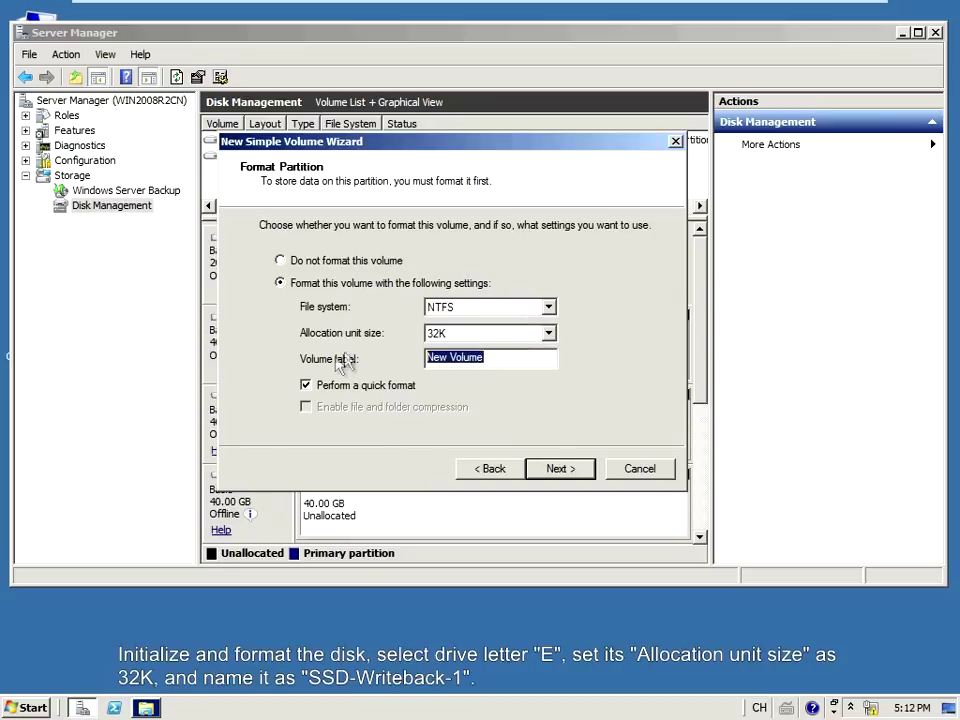
pyautogui.write('SSD')
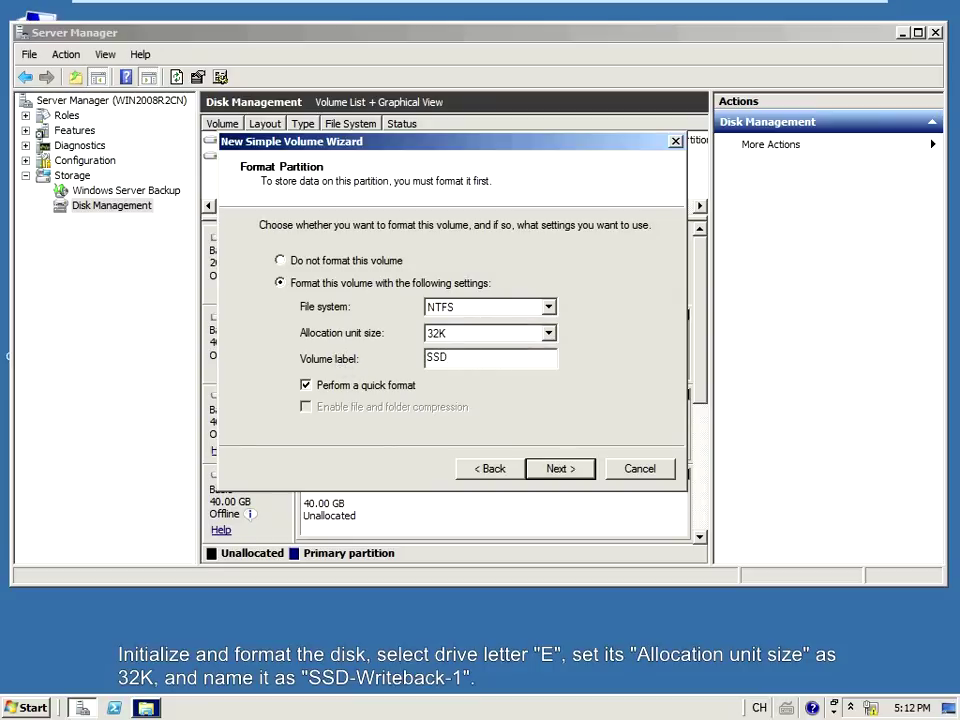
pyautogui.write('-Writeback-1')
pyautogui.moveTo(504, 357); pyautogui.dragTo(330, 363)
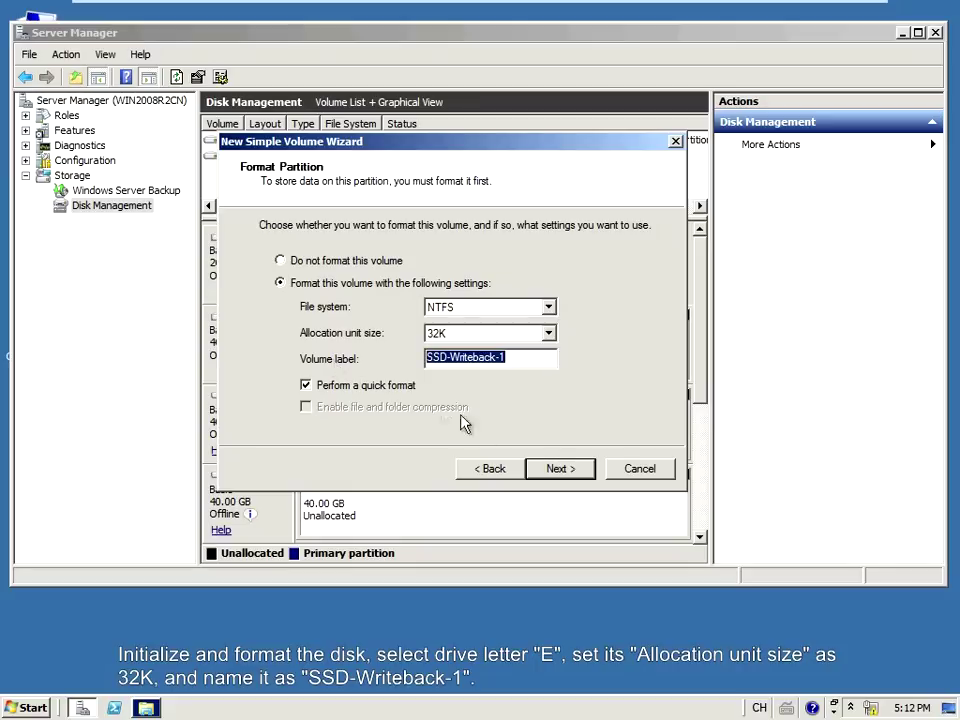
pyautogui.click(560, 469)
pyautogui.click(516, 474)
pyautogui.click(563, 477)
pyautogui.click(571, 478)
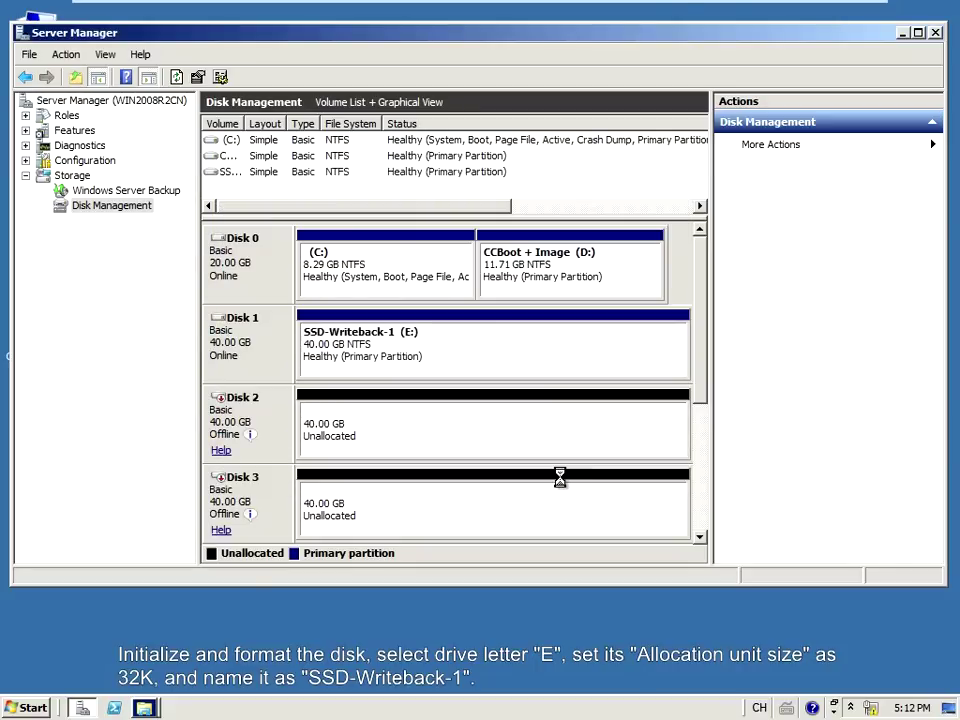
# Bring Disk 2 online and set up a full-size simple volume on it with drive letter F
pyautogui.click(263, 418)
pyautogui.rightClick(266, 416)
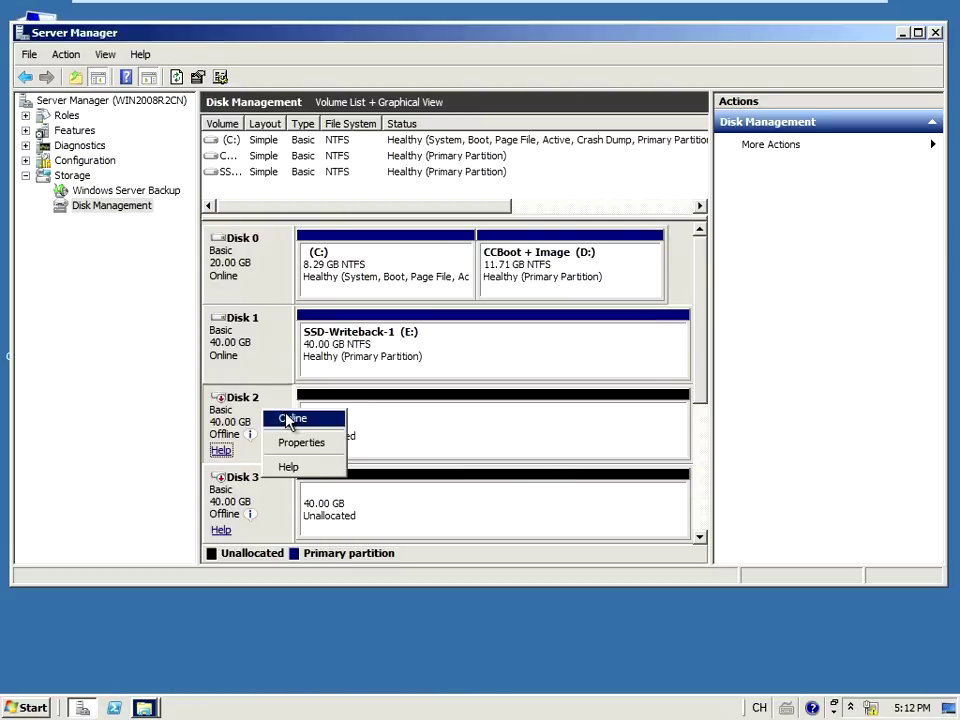
pyautogui.click(285, 418)
pyautogui.click(349, 425)
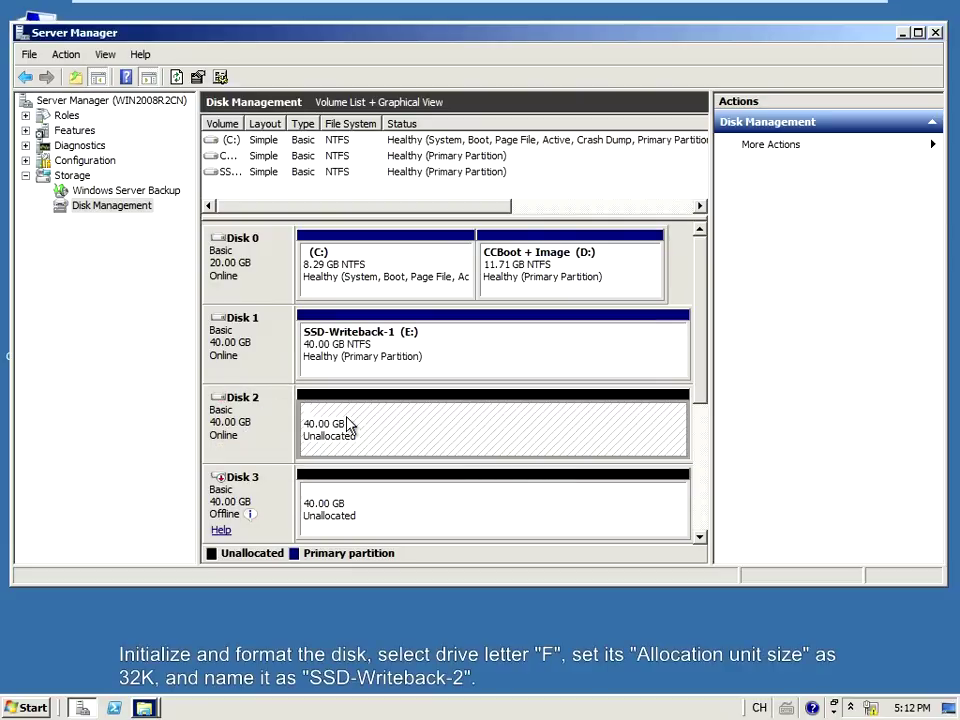
pyautogui.rightClick(349, 425)
pyautogui.click(368, 428)
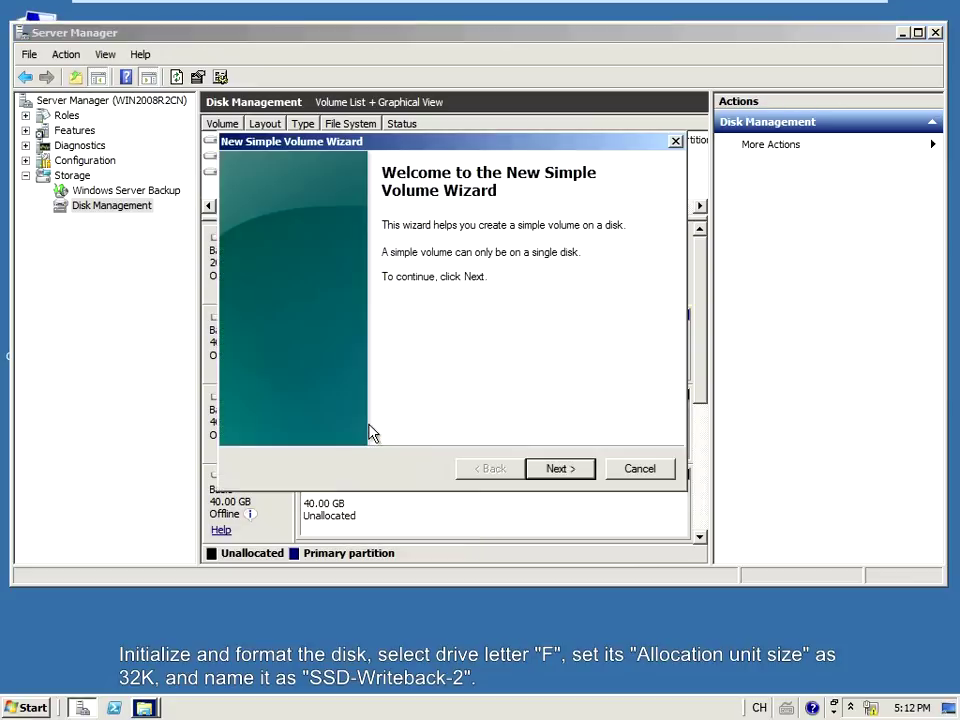
pyautogui.click(563, 472)
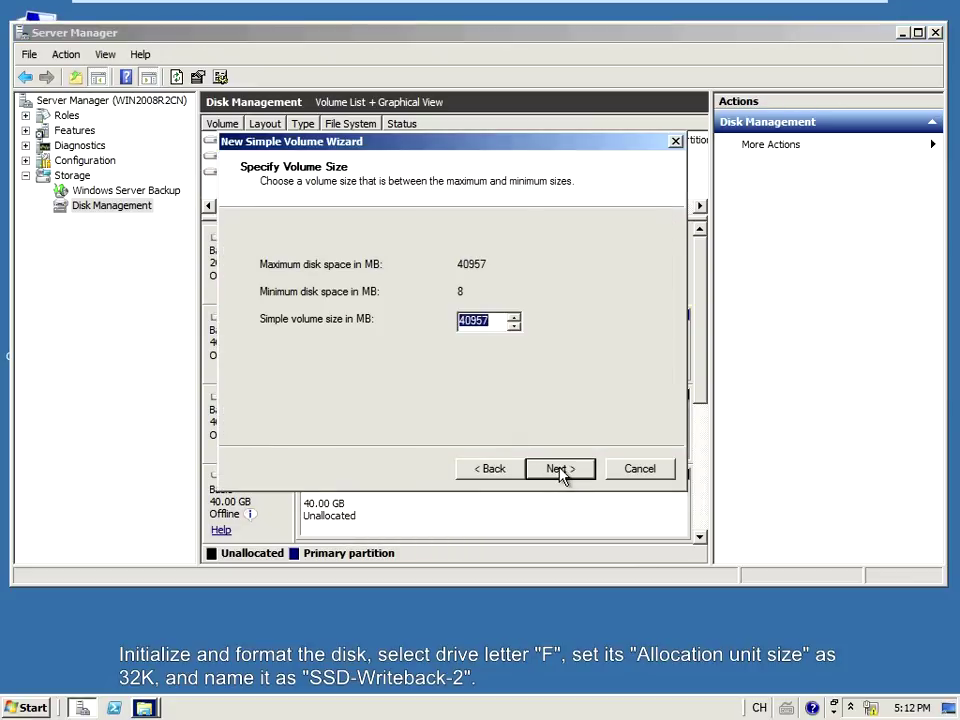
pyautogui.click(561, 472)
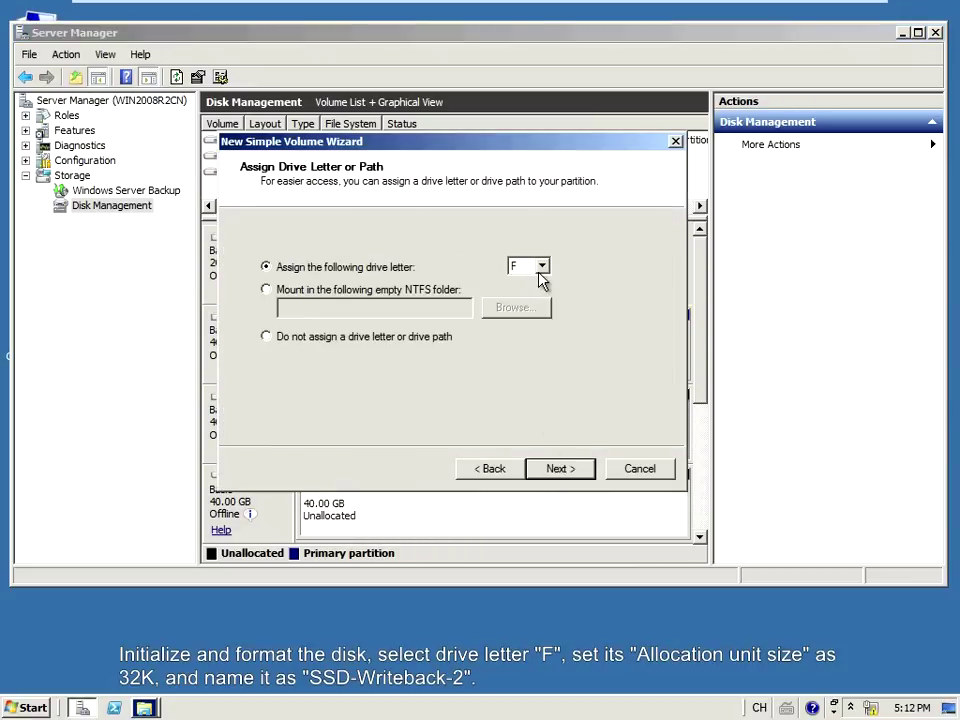
pyautogui.click(562, 469)
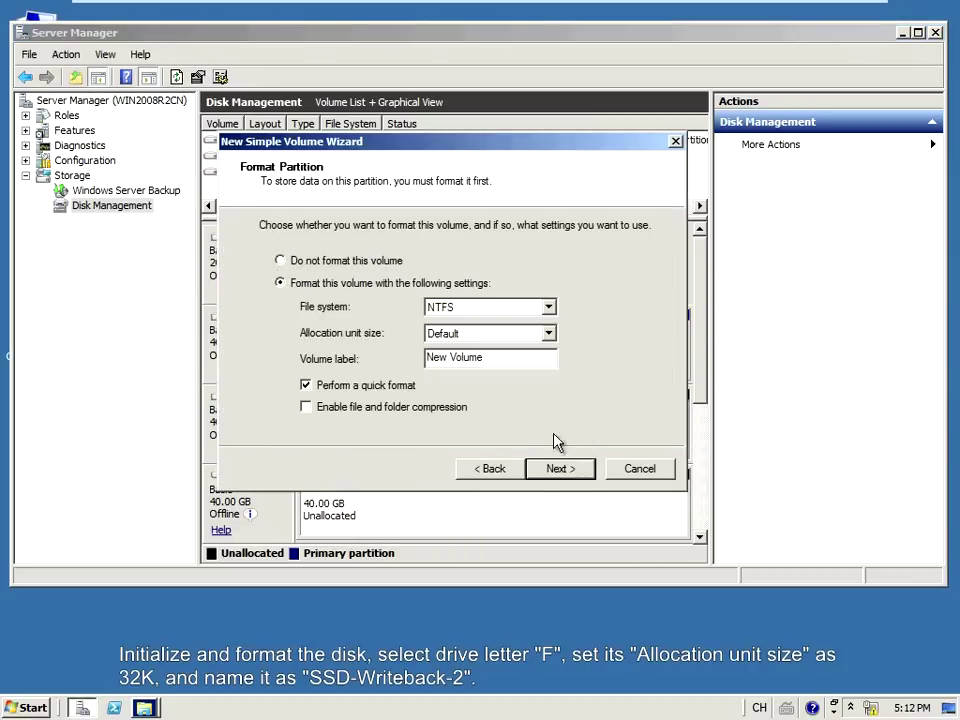
# Quick-format the new F volume as NTFS with a 32K allocation unit and the label "SSD-Writeback-2", and finish the wizard
pyautogui.click(549, 334)
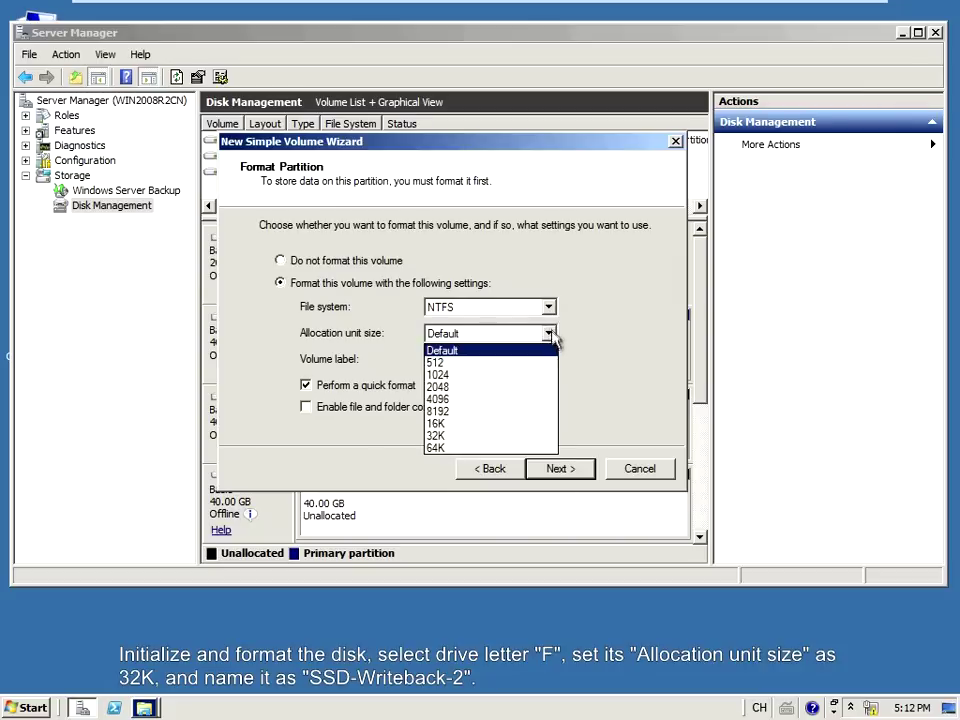
pyautogui.click(508, 439)
pyautogui.moveTo(497, 358); pyautogui.dragTo(396, 364)
pyautogui.write('SSD-Writeback-1')
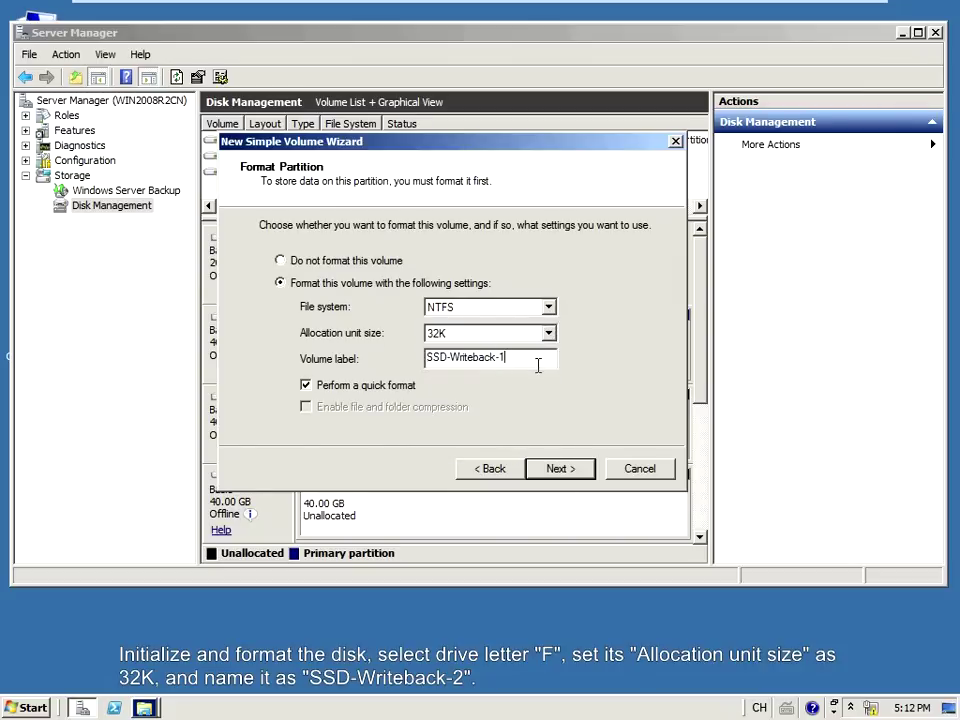
pyautogui.press('BackSpace')
pyautogui.write('2')
pyautogui.click(556, 469)
pyautogui.click(558, 469)
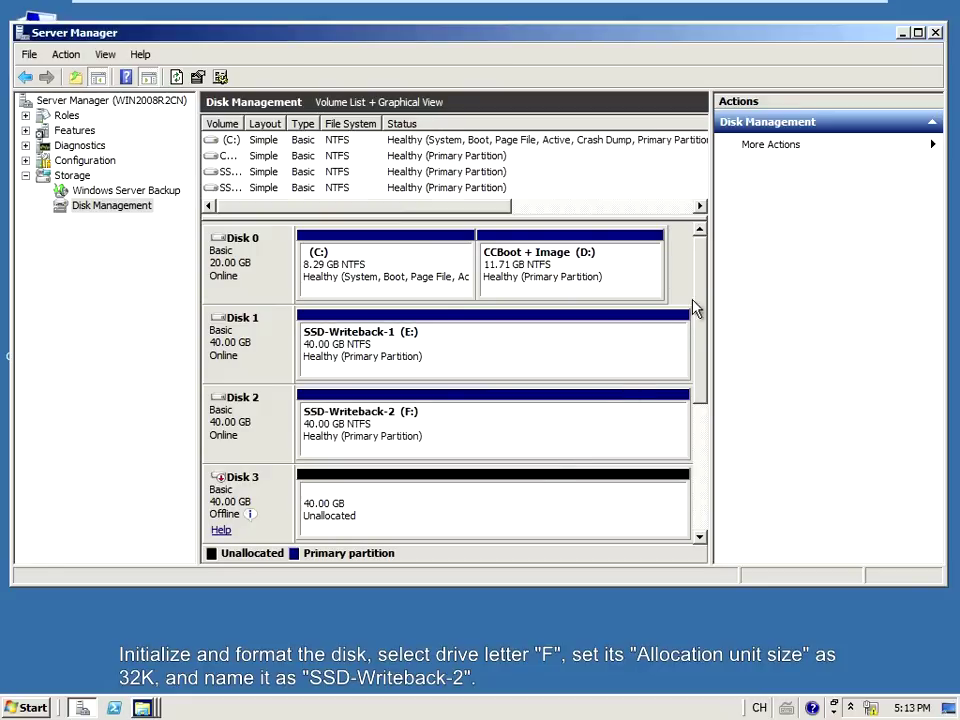
# Bring Disk 3 online and set up a full-size simple volume on it with drive letter S
pyautogui.moveTo(694, 317); pyautogui.dragTo(696, 409)
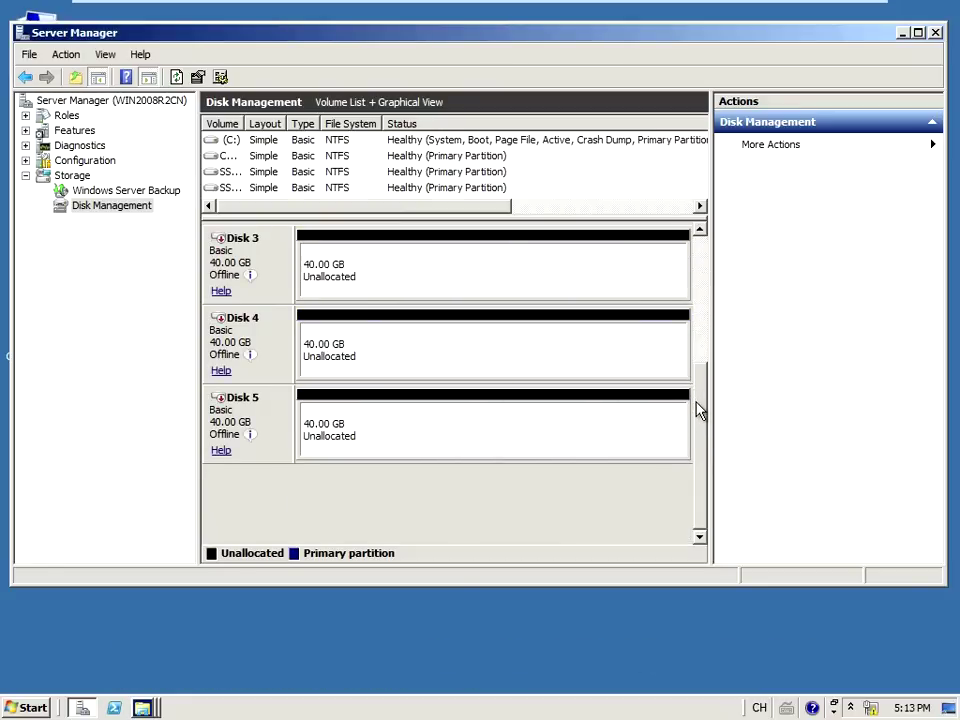
pyautogui.rightClick(268, 247)
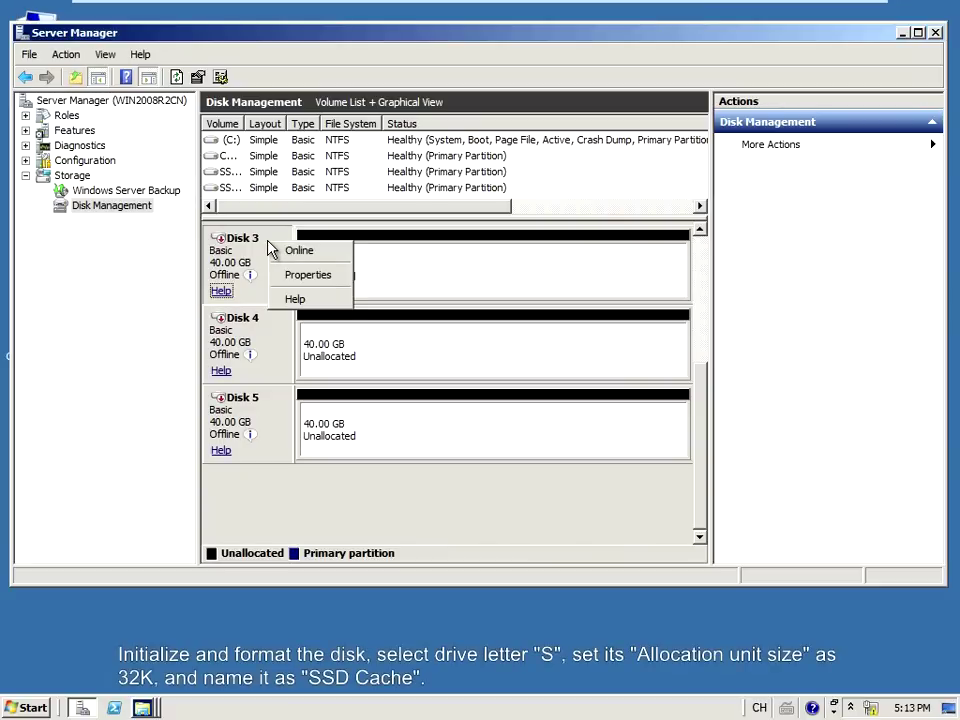
pyautogui.click(287, 248)
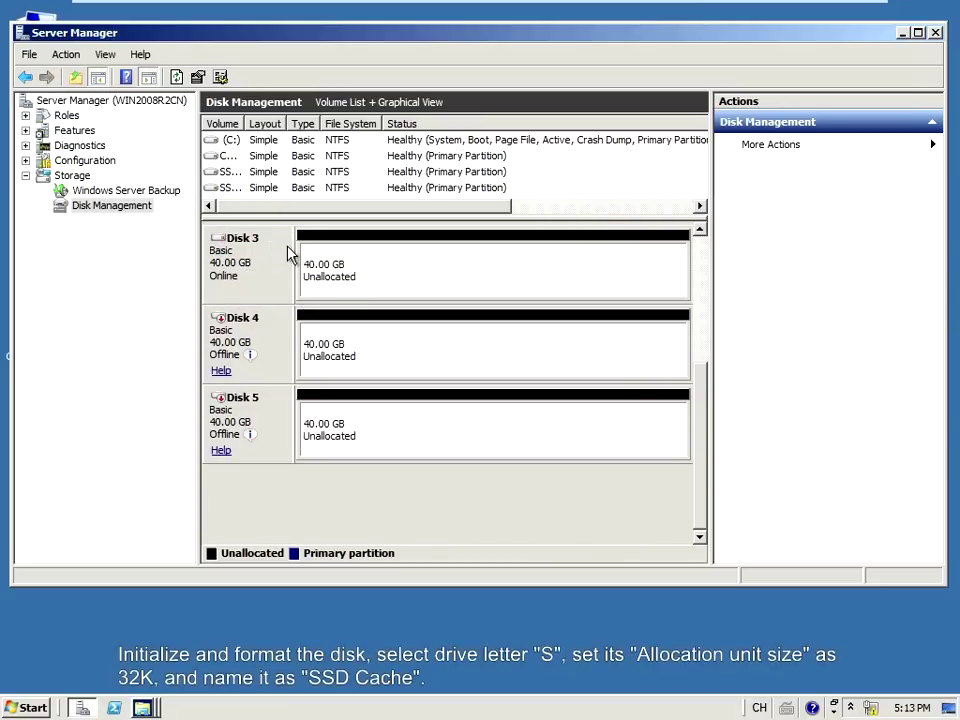
pyautogui.click(339, 255)
pyautogui.rightClick(343, 253)
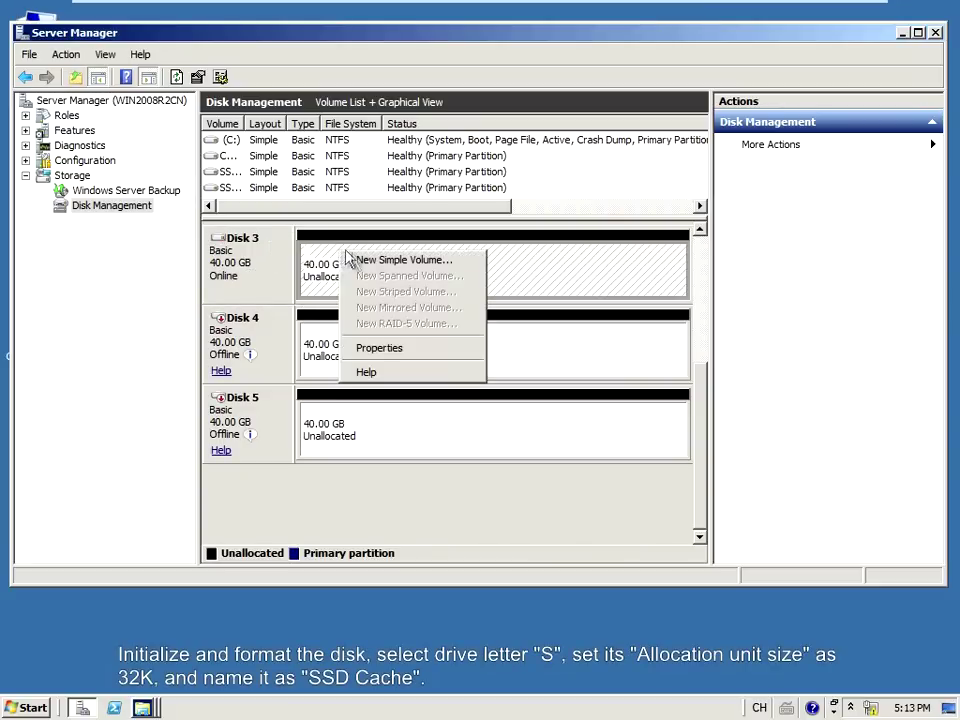
pyautogui.click(362, 261)
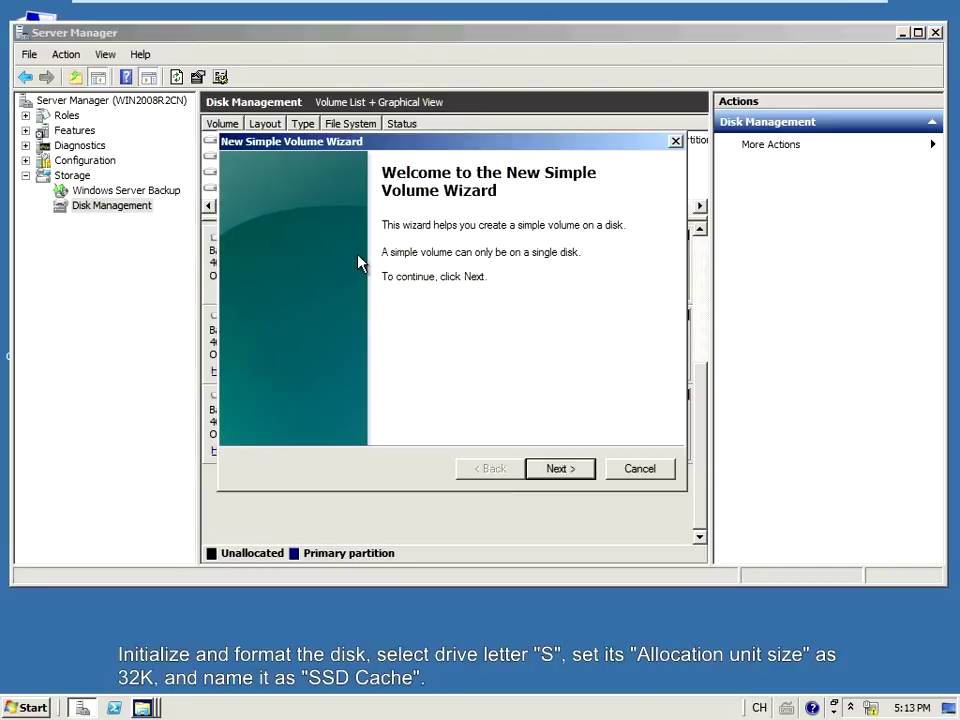
pyautogui.click(559, 469)
pyautogui.click(559, 469)
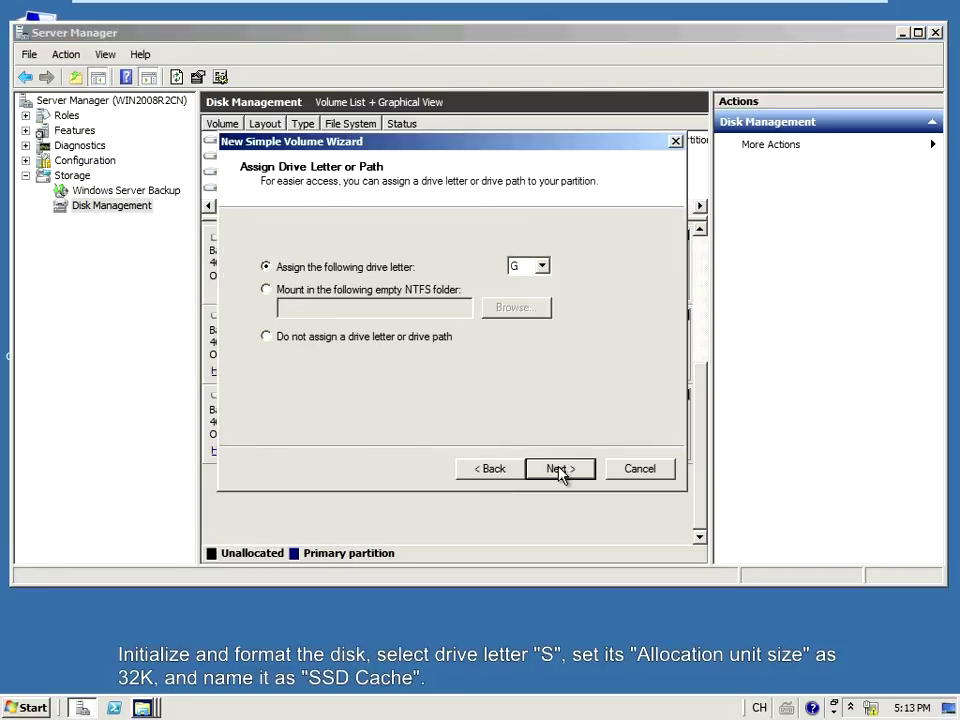
pyautogui.click(538, 273)
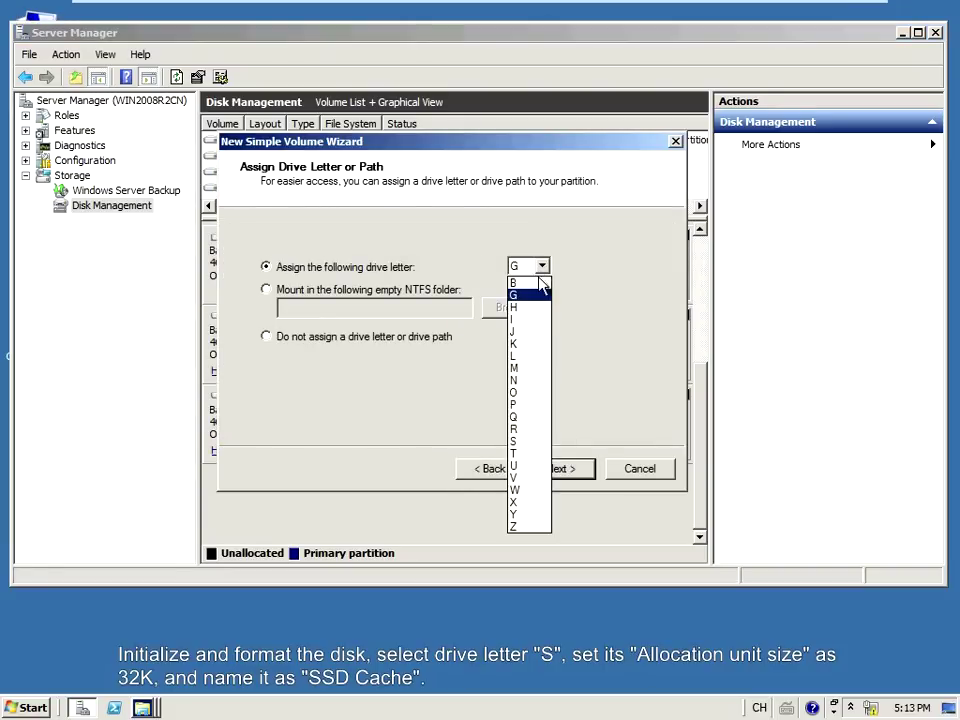
pyautogui.click(516, 441)
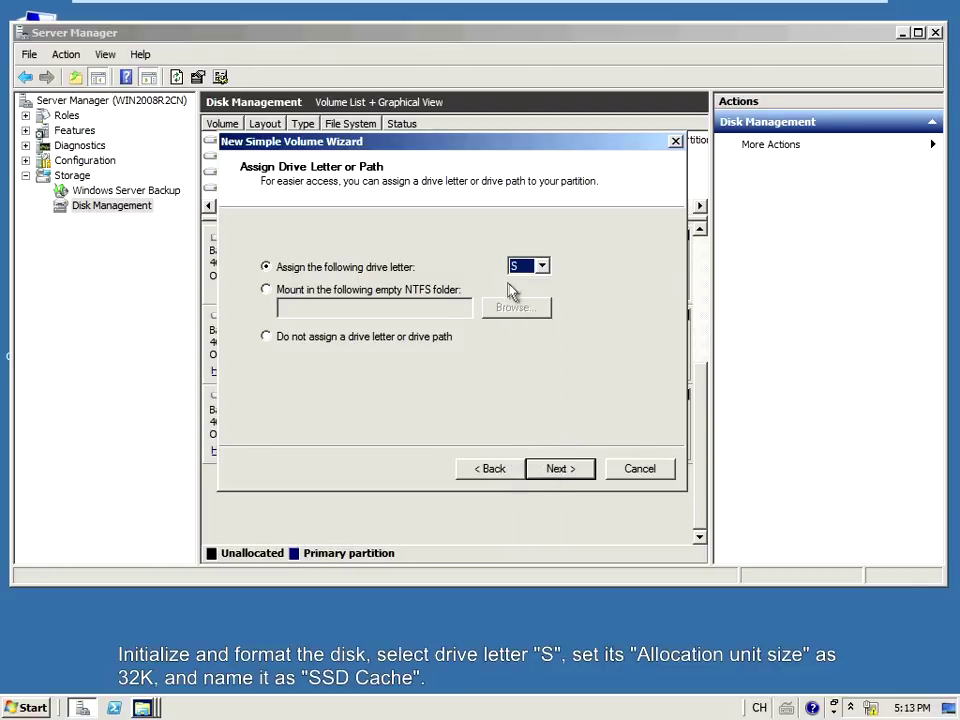
pyautogui.click(568, 476)
# Quick-format the new S volume as NTFS with a 32K allocation unit and the label "SSD Cache", and finish the wizard
pyautogui.click(549, 334)
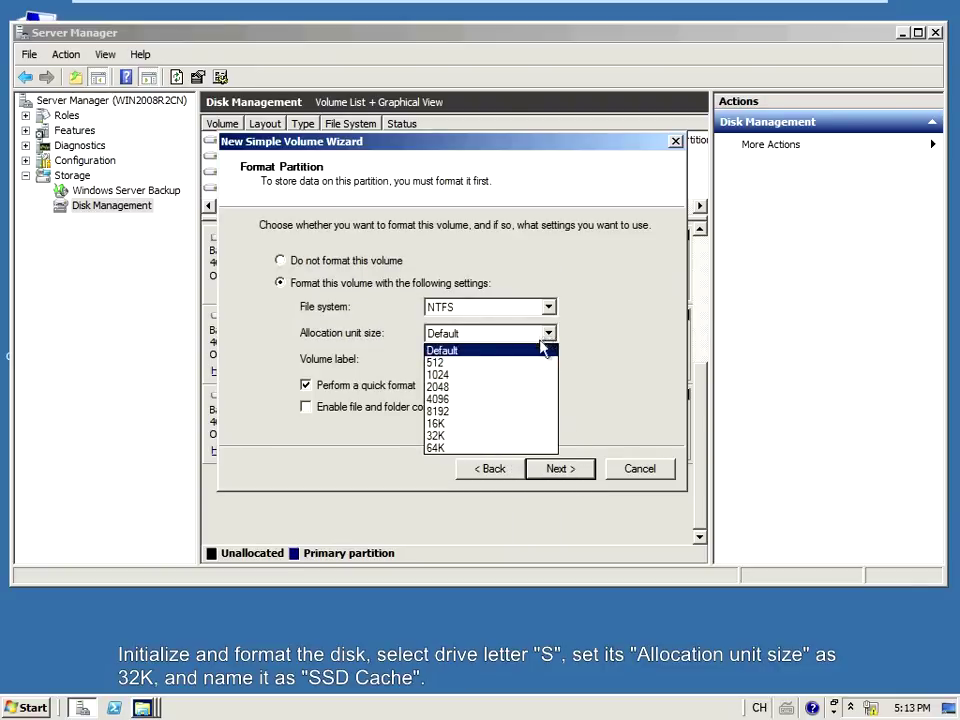
pyautogui.click(482, 436)
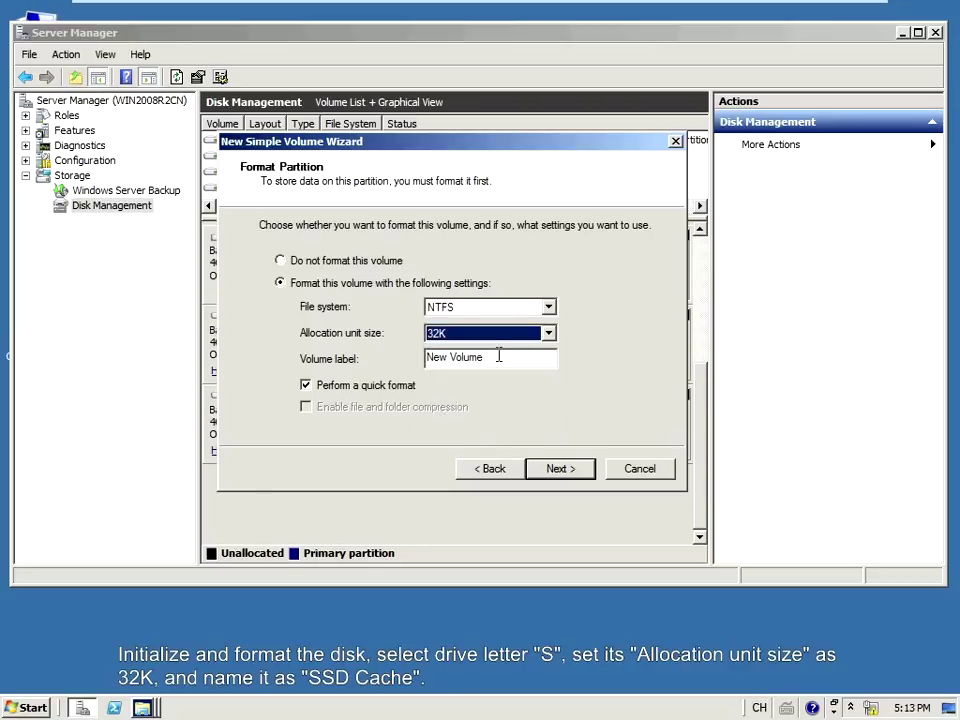
pyautogui.moveTo(497, 357); pyautogui.dragTo(361, 354)
pyautogui.write('SSD Cache')
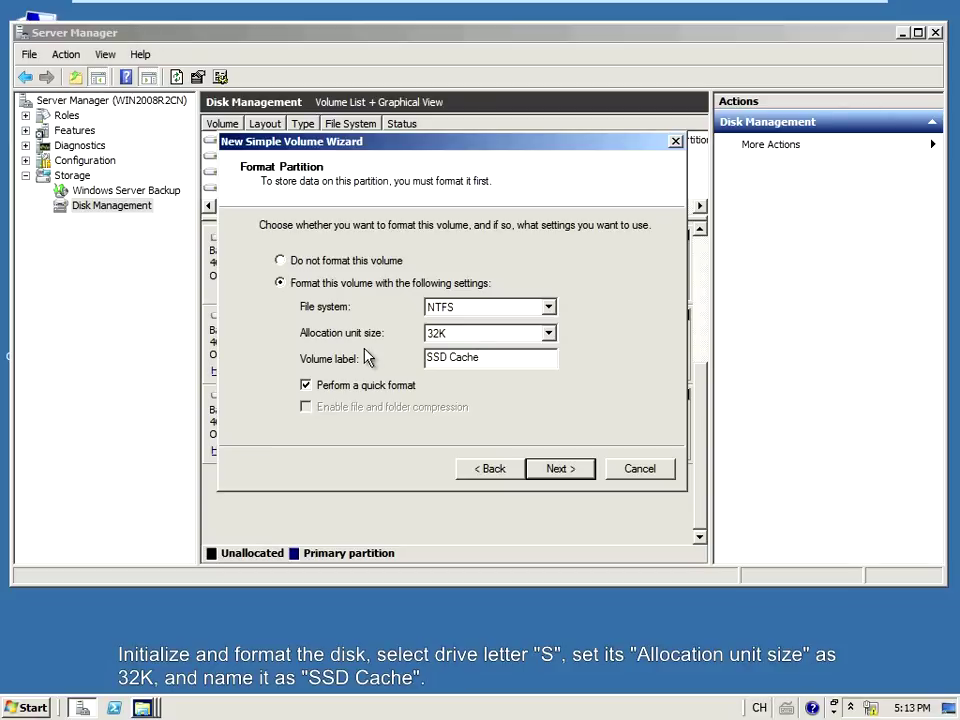
pyautogui.click(561, 474)
pyautogui.click(559, 470)
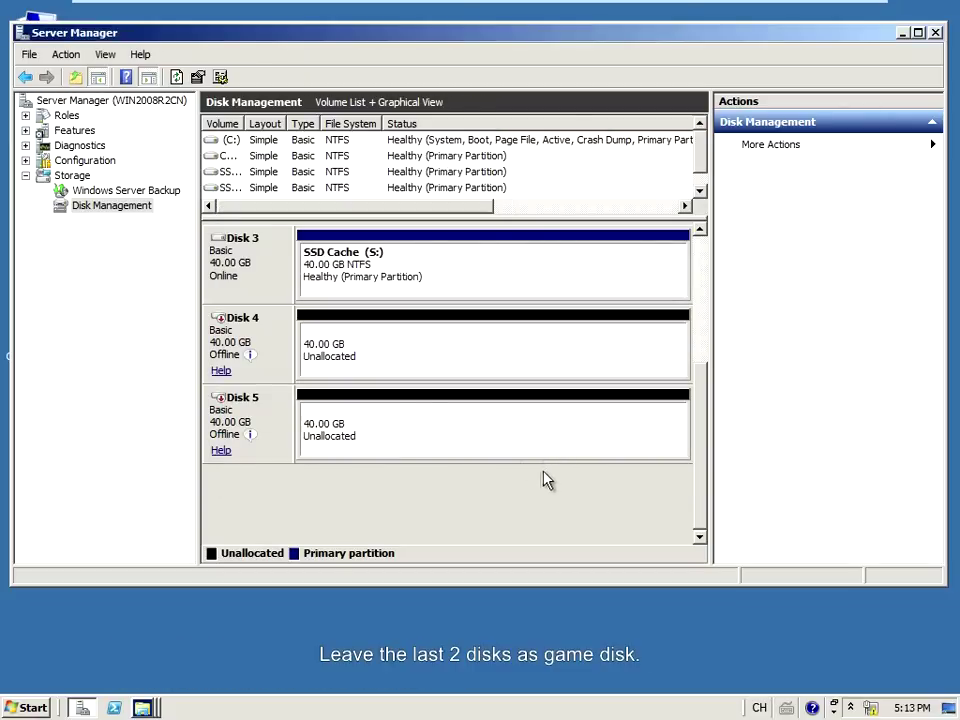
# Bring Disk 4 and Disk 5 online
pyautogui.rightClick(268, 340)
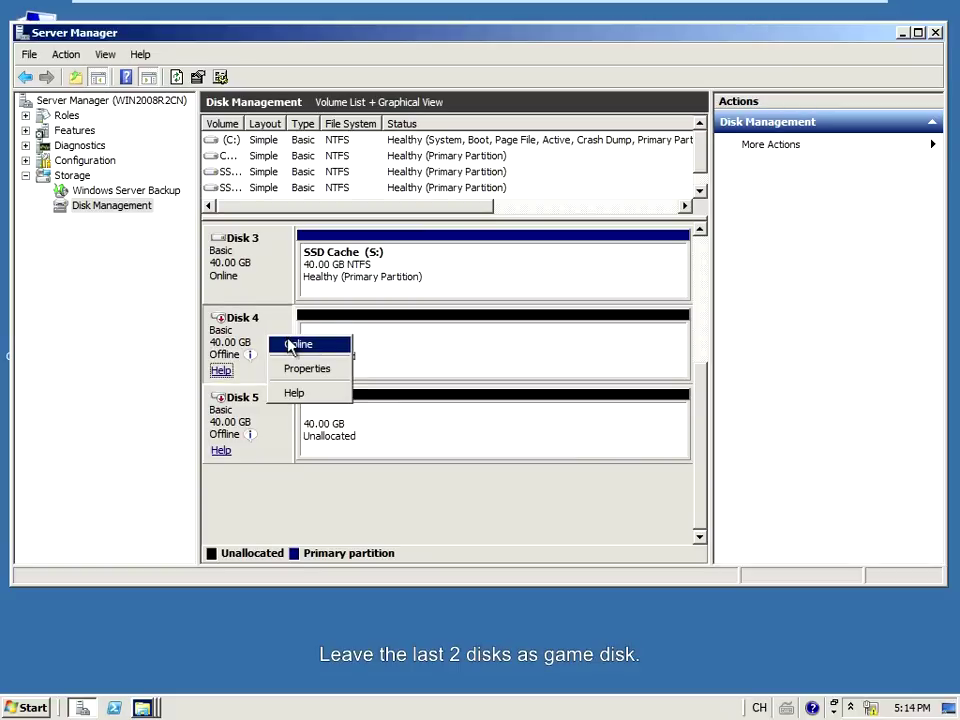
pyautogui.click(291, 345)
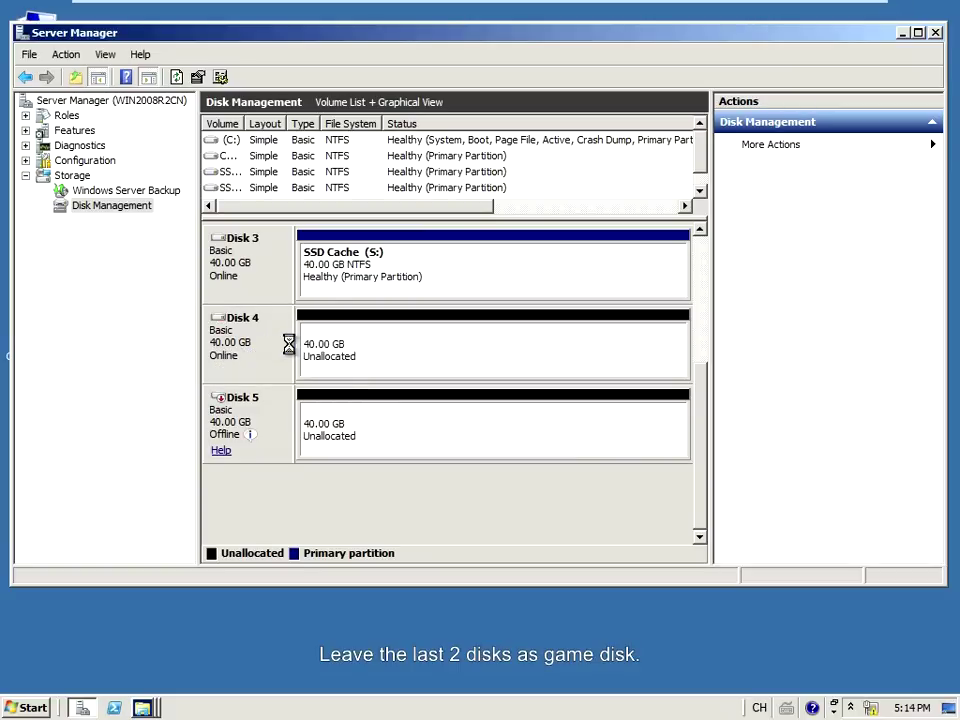
pyautogui.rightClick(268, 405)
pyautogui.click(291, 408)
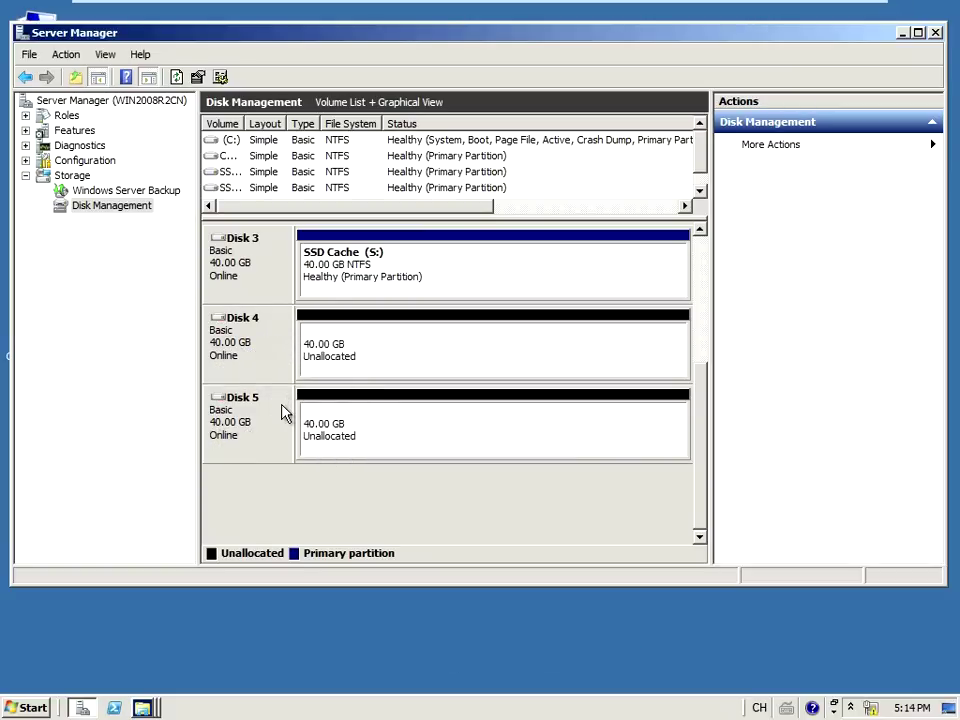
# Convert Disk 4 and Disk 5 to dynamic disks
pyautogui.rightClick(257, 348)
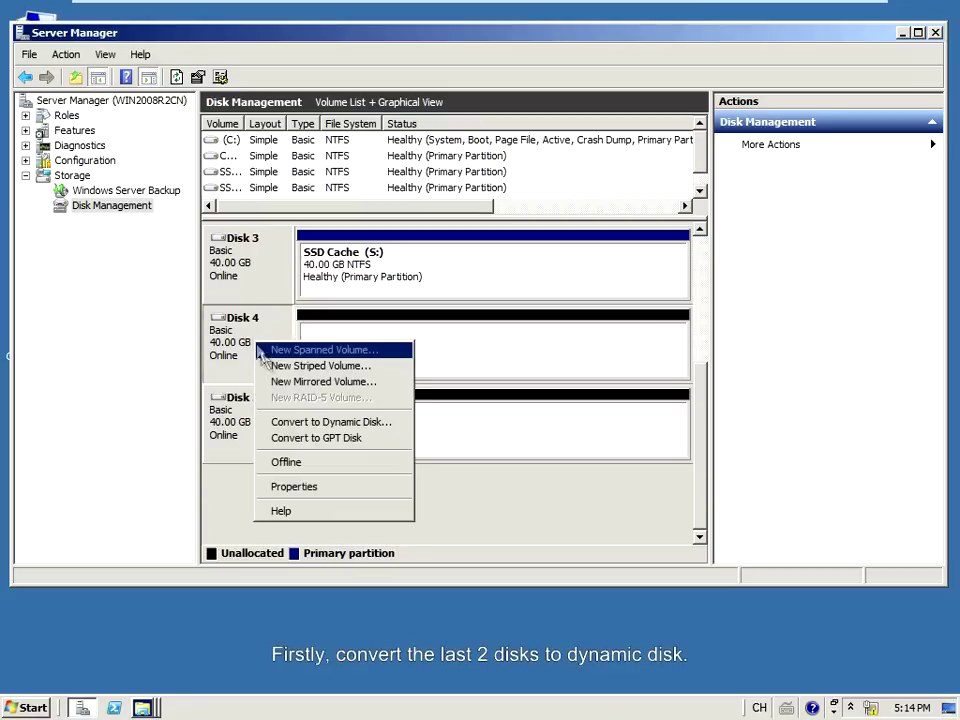
pyautogui.click(290, 423)
pyautogui.click(348, 347)
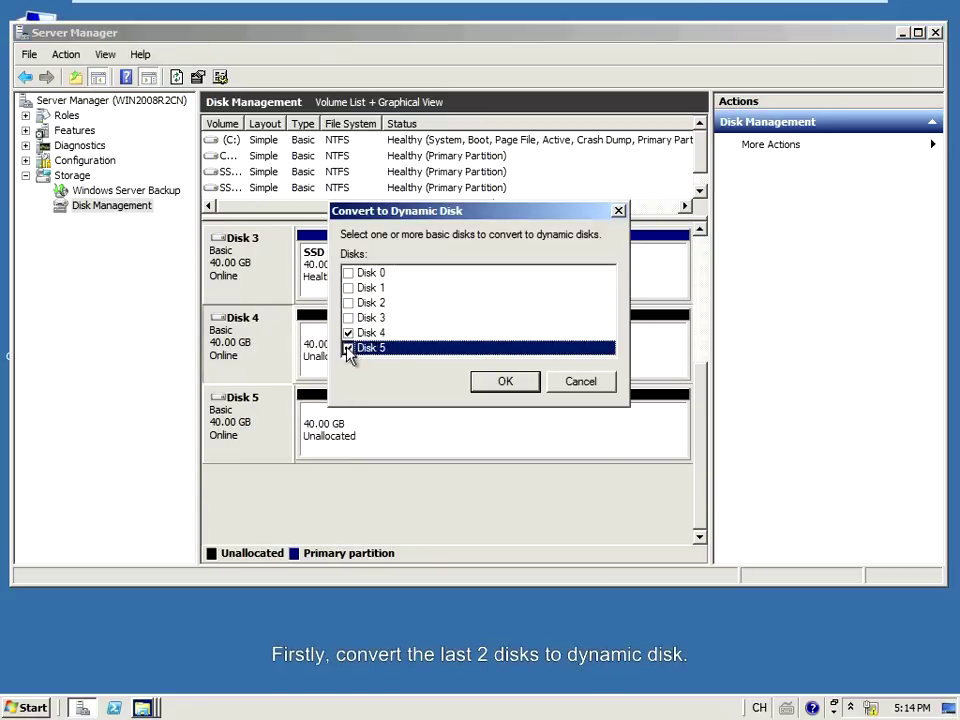
pyautogui.click(505, 383)
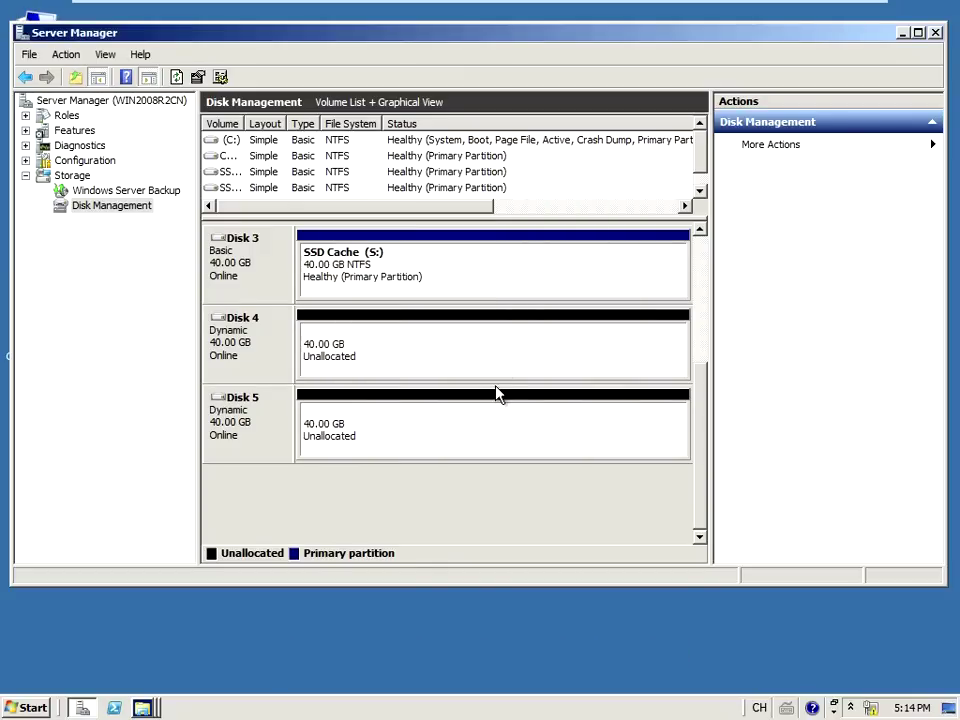
# Set up a new striped volume across Disk 4 and Disk 5 with 40957 MB from each and drive letter G
pyautogui.rightClick(260, 345)
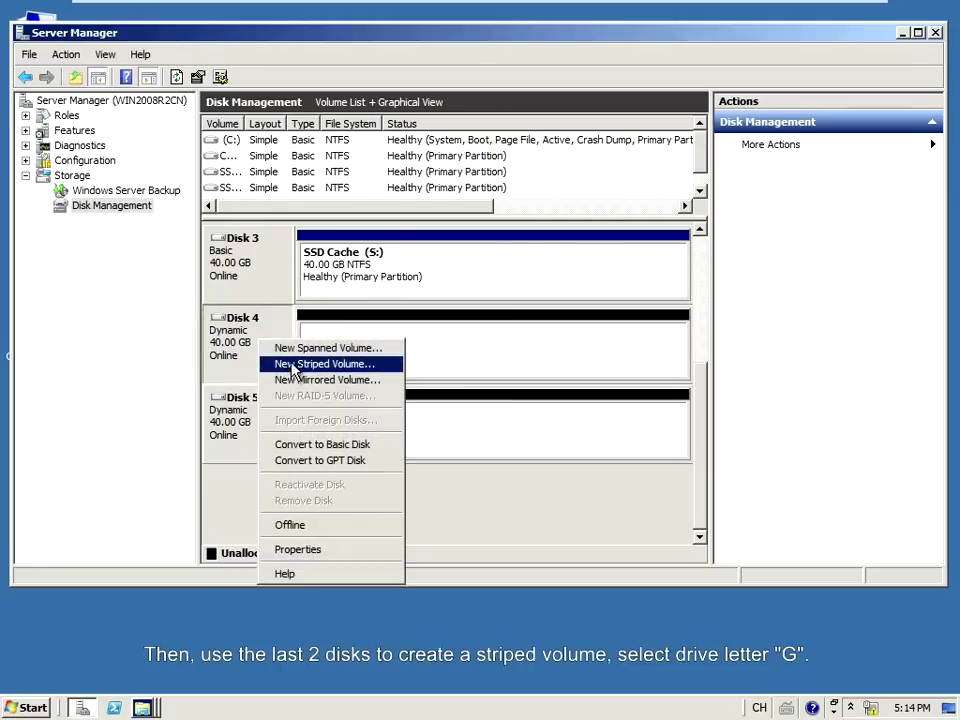
pyautogui.click(294, 366)
pyautogui.click(560, 484)
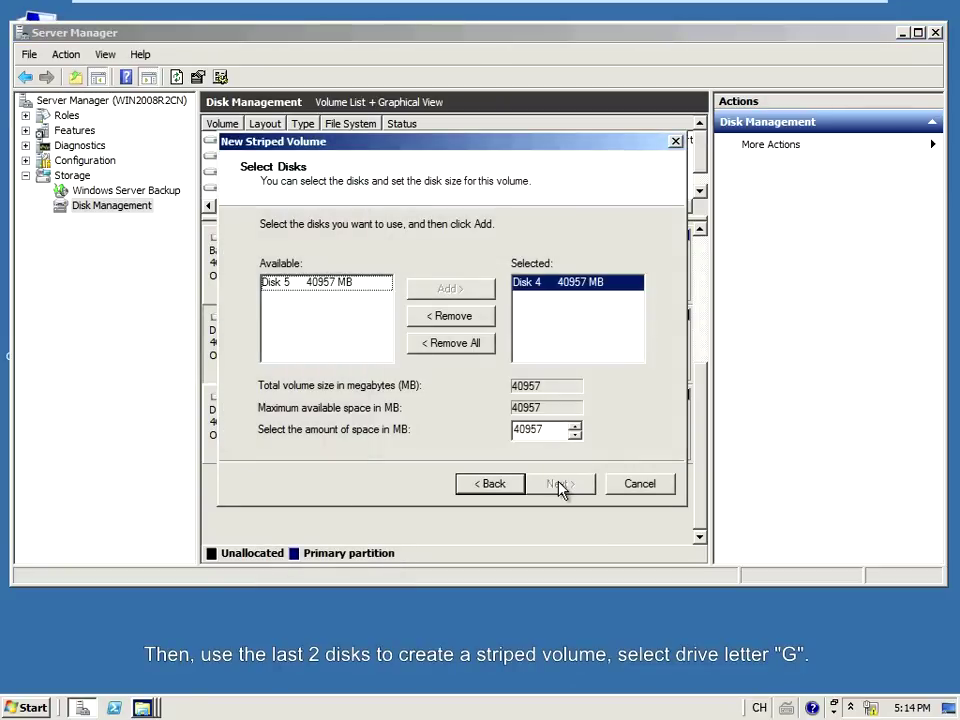
pyautogui.click(330, 284)
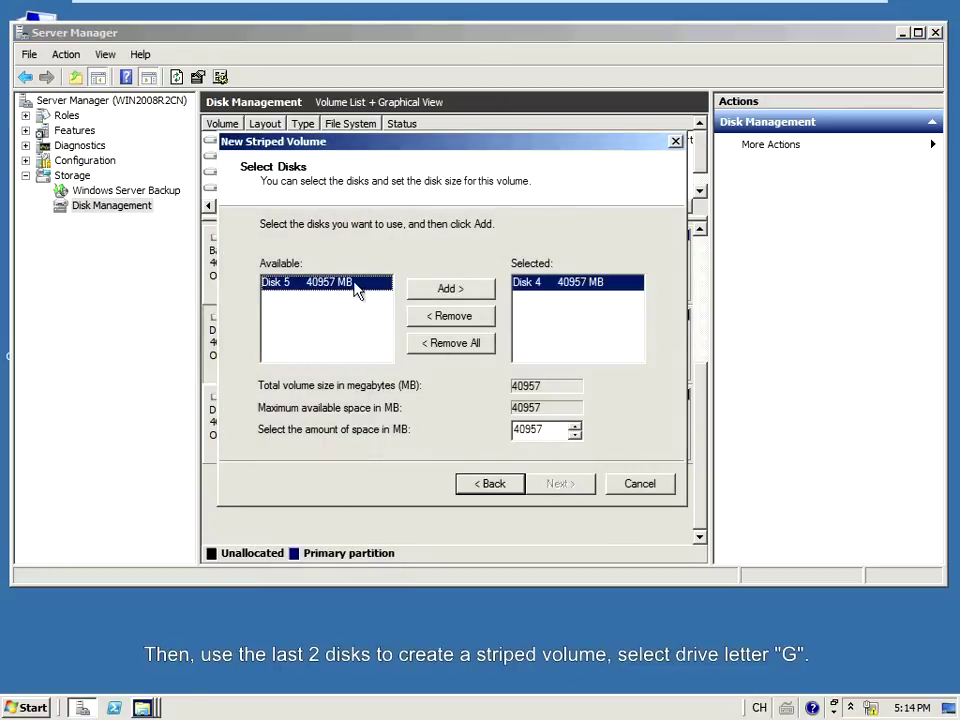
pyautogui.click(443, 292)
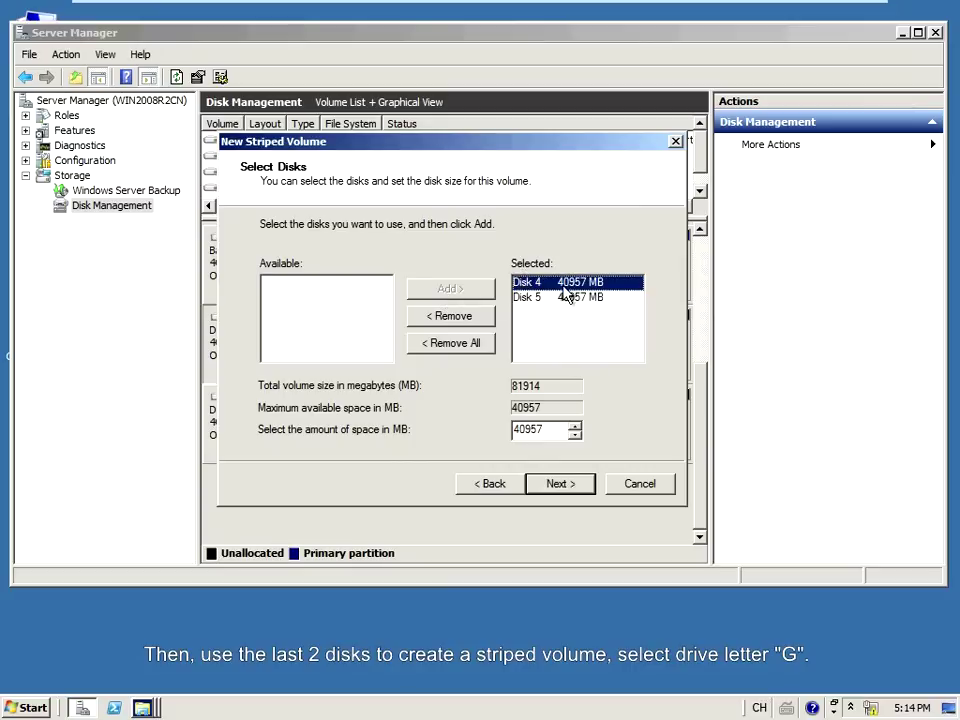
pyautogui.click(561, 487)
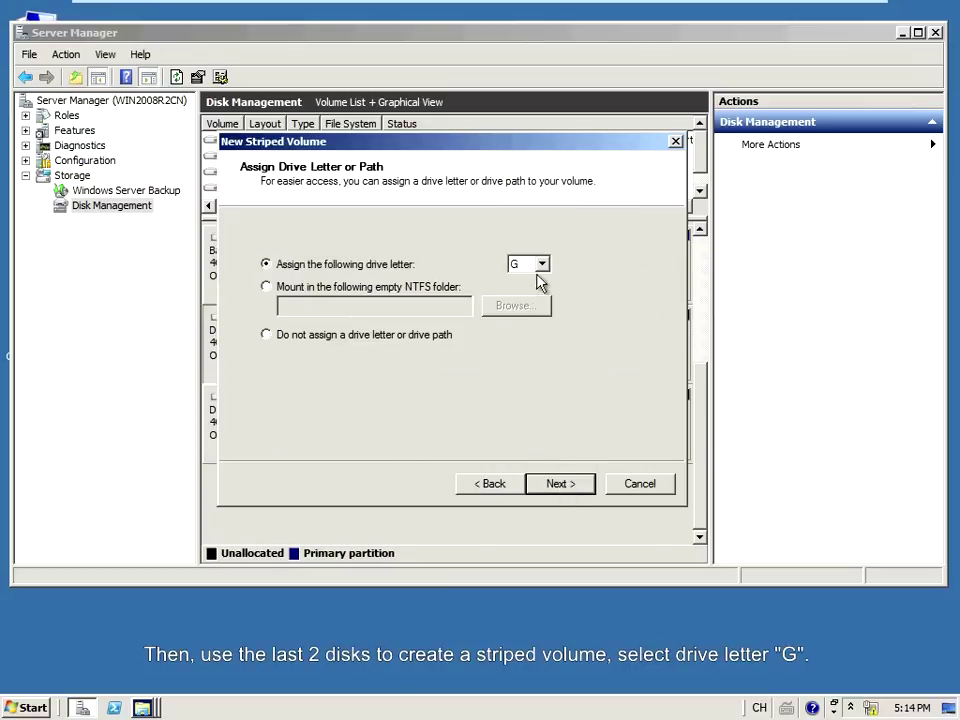
pyautogui.click(557, 483)
# Quick-format the new striped G volume as NTFS with a 32K allocation unit and the label "Game", and finish the wizard
pyautogui.click(550, 334)
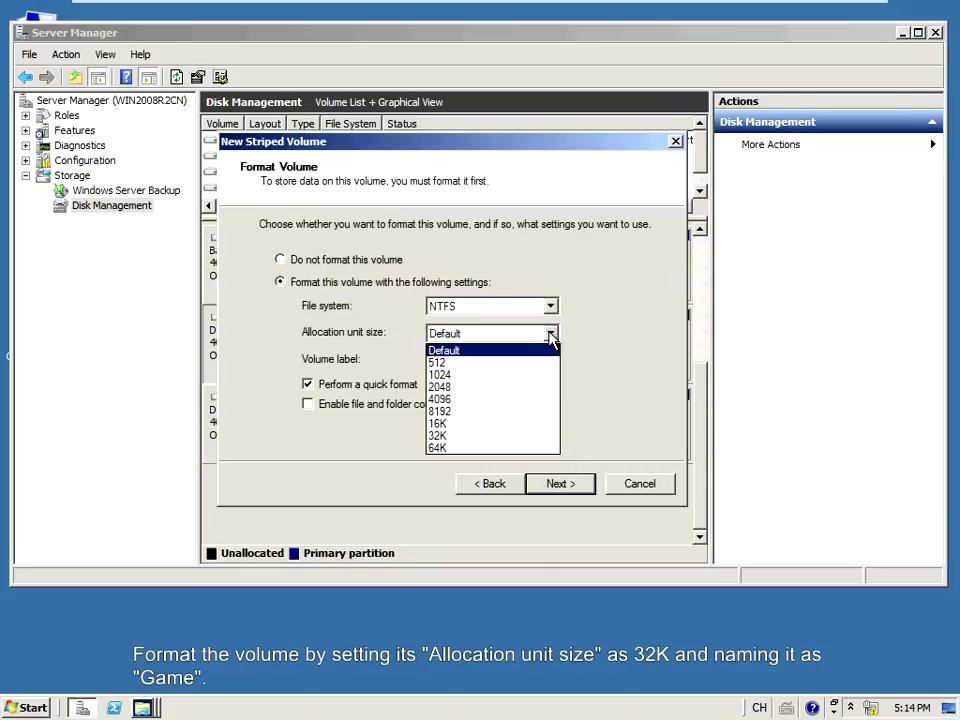
pyautogui.click(501, 442)
pyautogui.press('Tab')
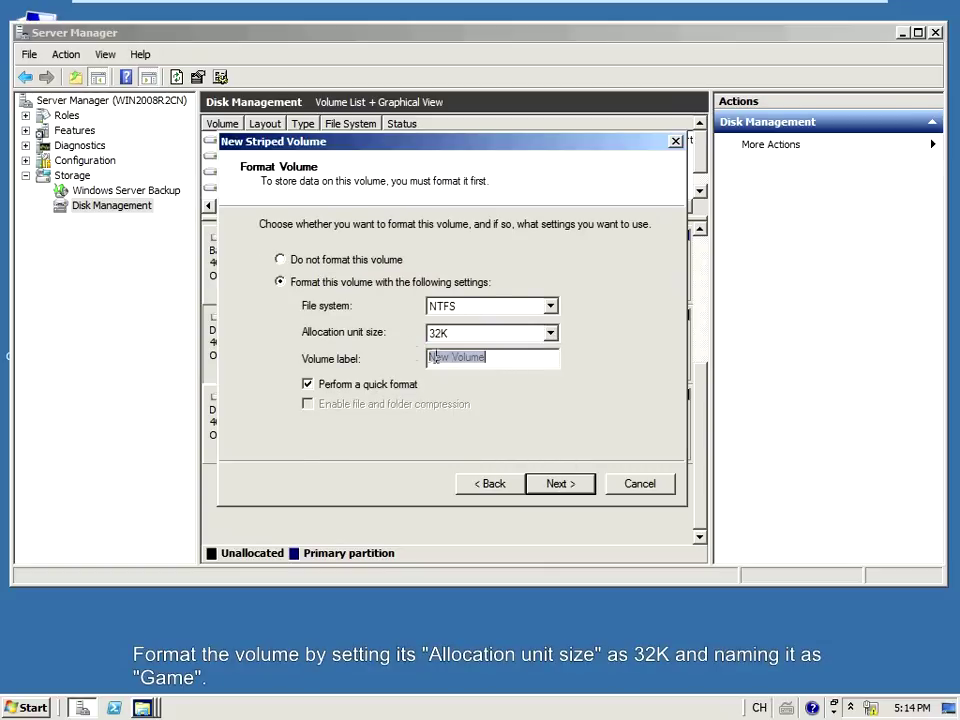
pyautogui.write('Game')
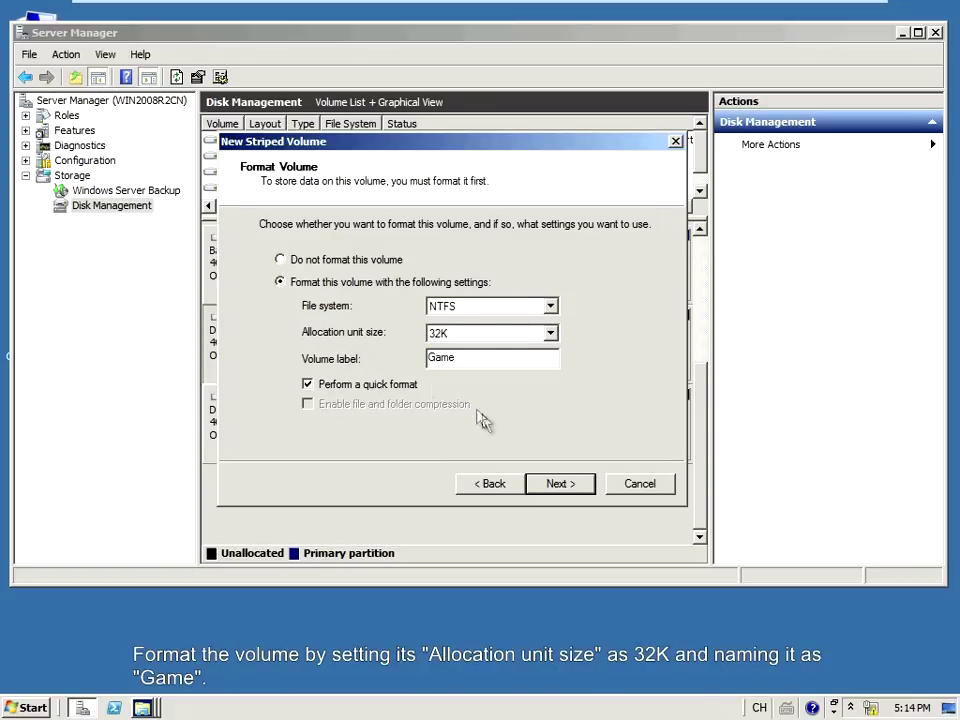
pyautogui.click(561, 485)
pyautogui.click(560, 484)
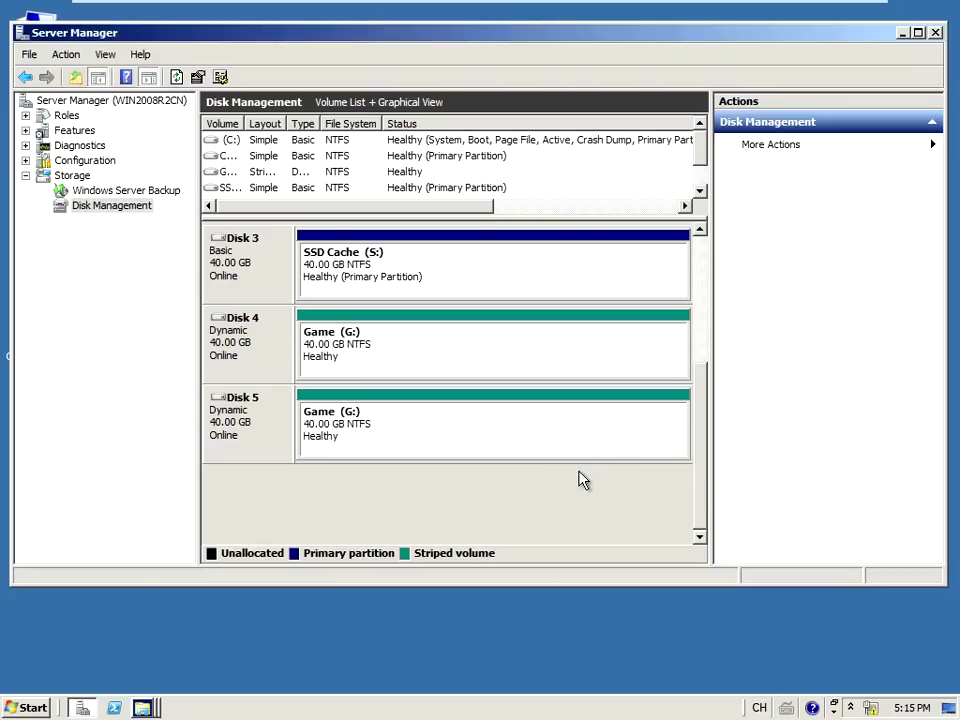
# Open the Computer window and review the drive letters, labels and free space of the D, E, F, G and S volumes
pyautogui.click(903, 33)
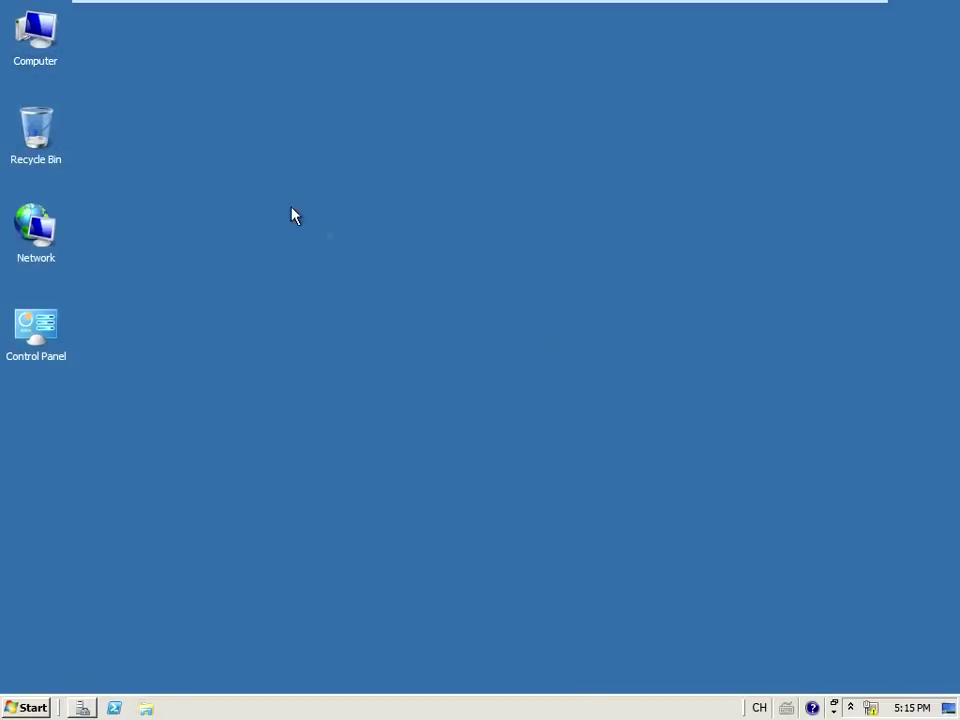
pyautogui.rightClick(33, 48)
pyautogui.click(54, 50)
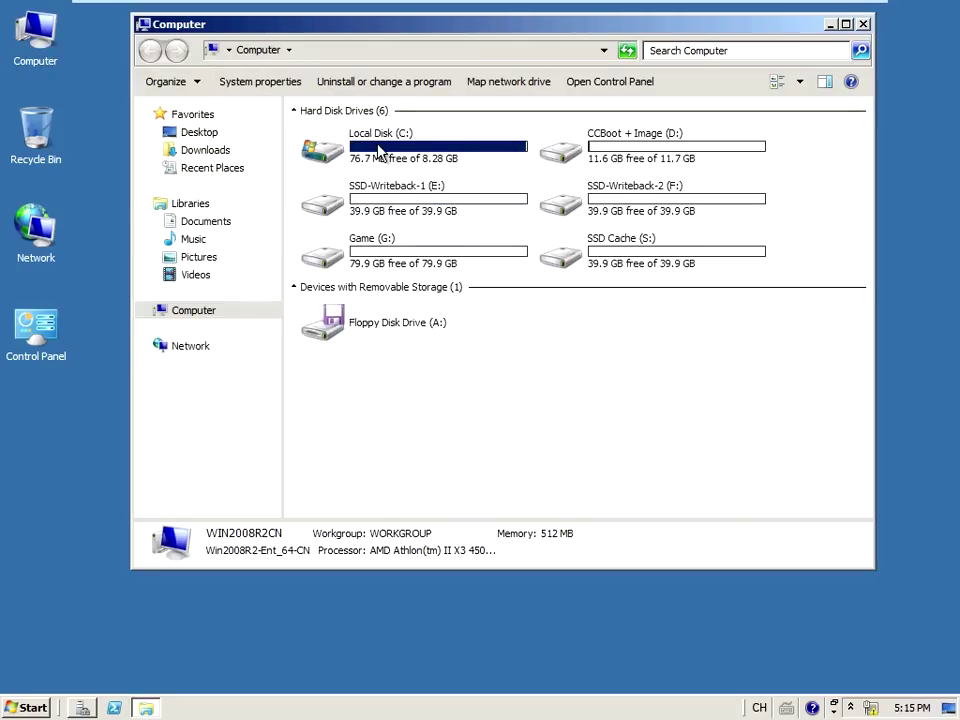
pyautogui.click(604, 158)
pyautogui.click(456, 208)
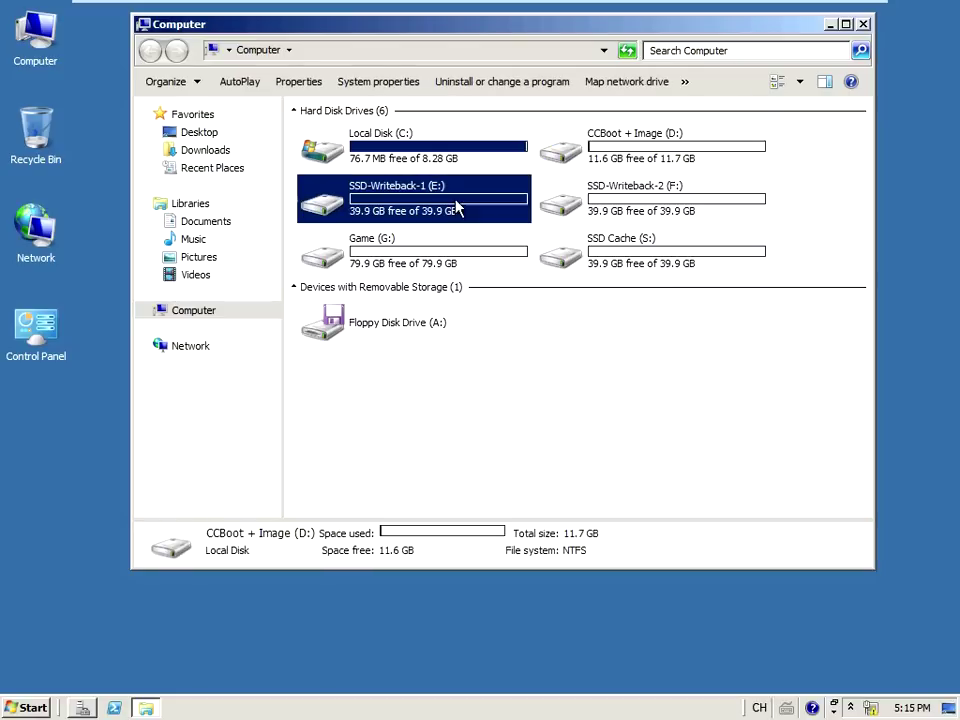
pyautogui.click(615, 205)
pyautogui.click(439, 257)
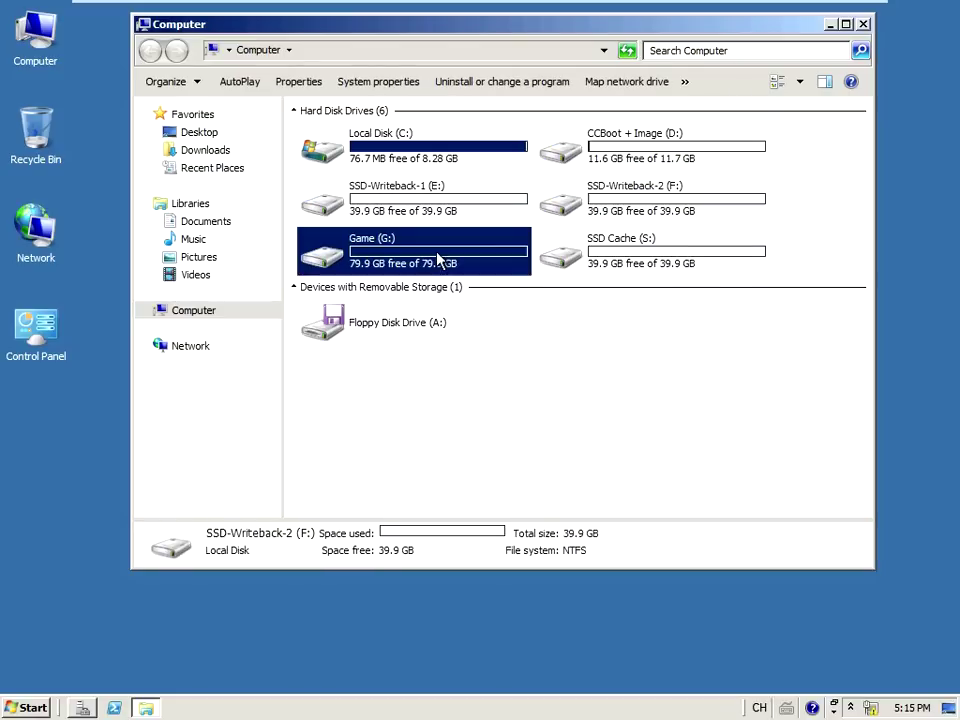
pyautogui.click(622, 257)
pyautogui.click(800, 200)
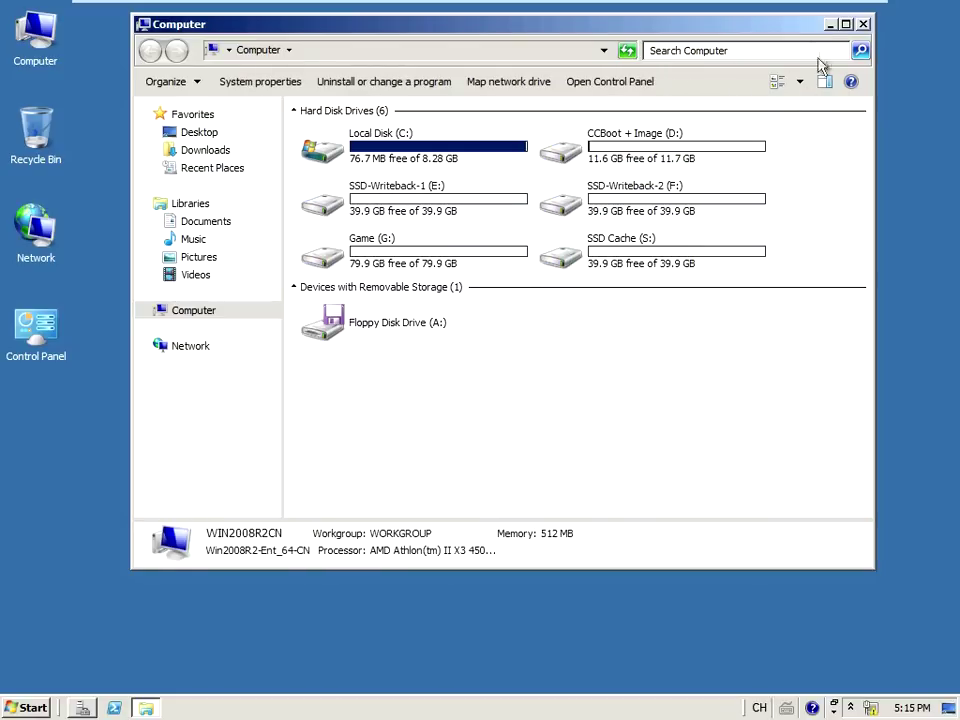
pyautogui.click(829, 25)
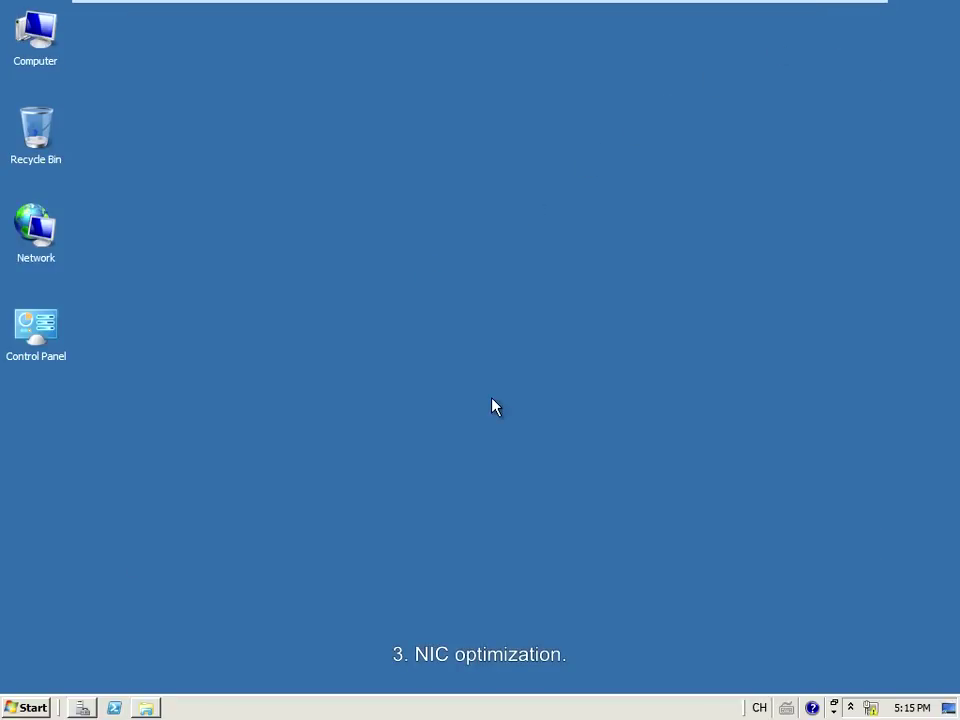
# Open the properties of the Local Area Connection and uninstall the QoS Packet Scheduler
pyautogui.rightClick(46, 250)
pyautogui.click(93, 357)
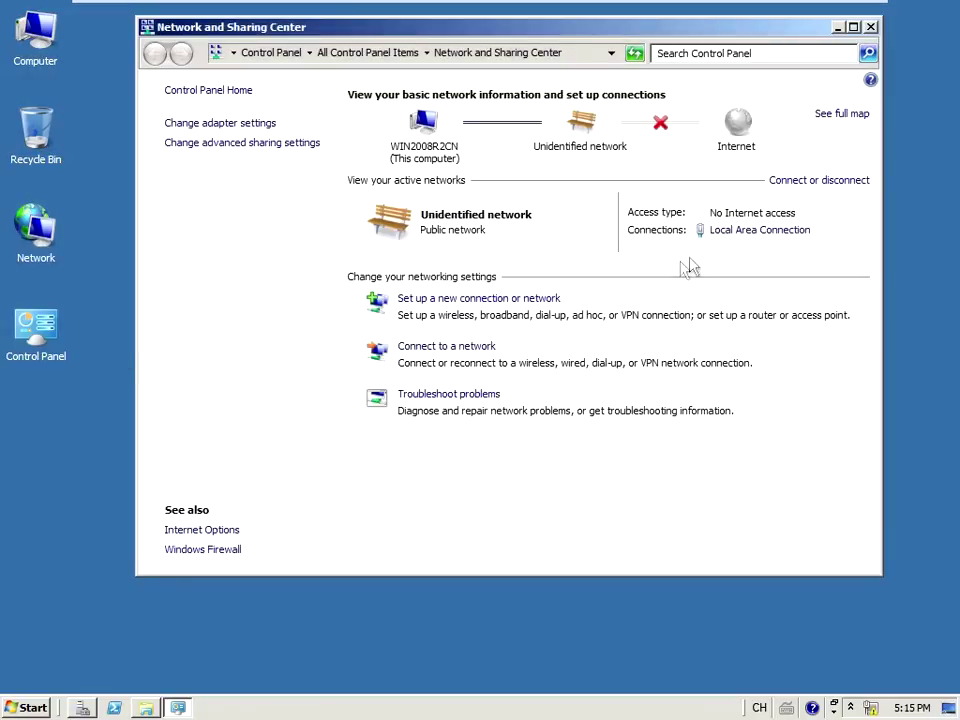
pyautogui.click(705, 230)
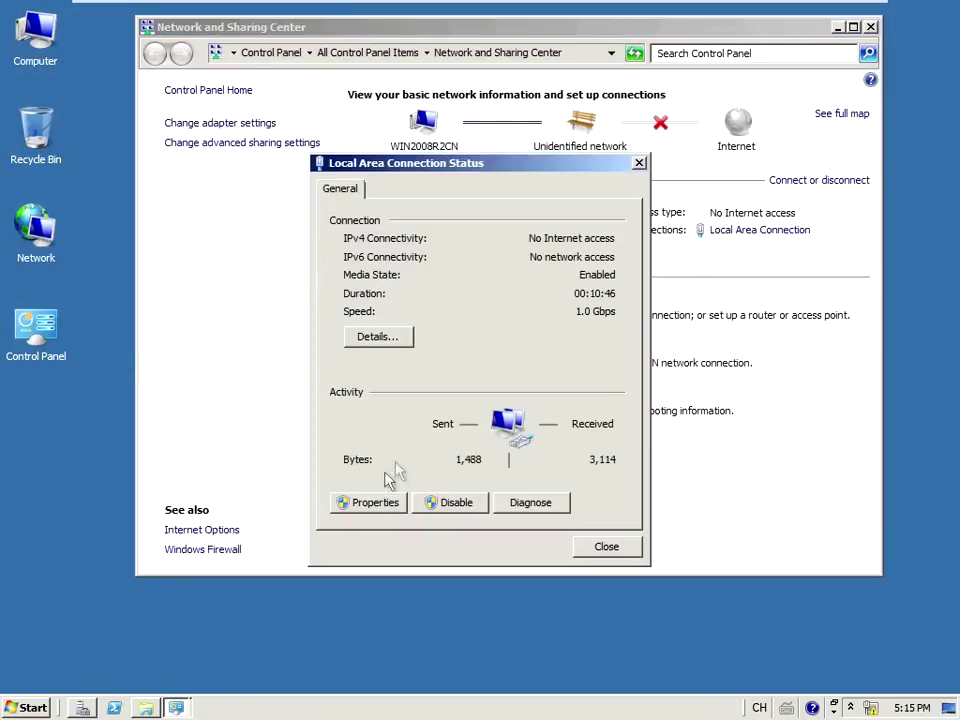
pyautogui.click(362, 505)
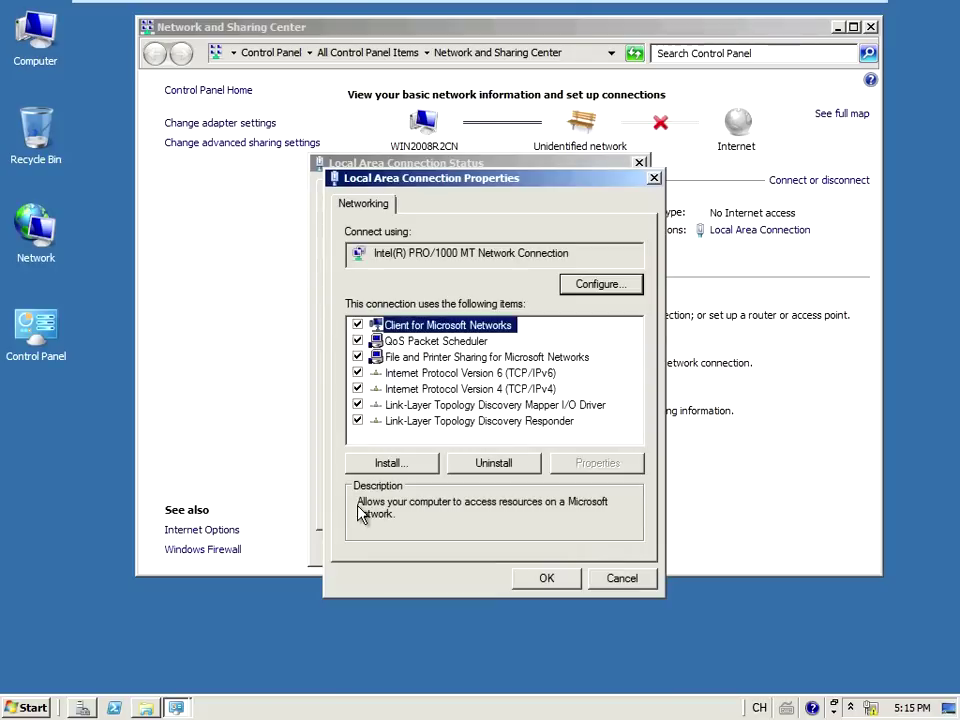
pyautogui.click(460, 342)
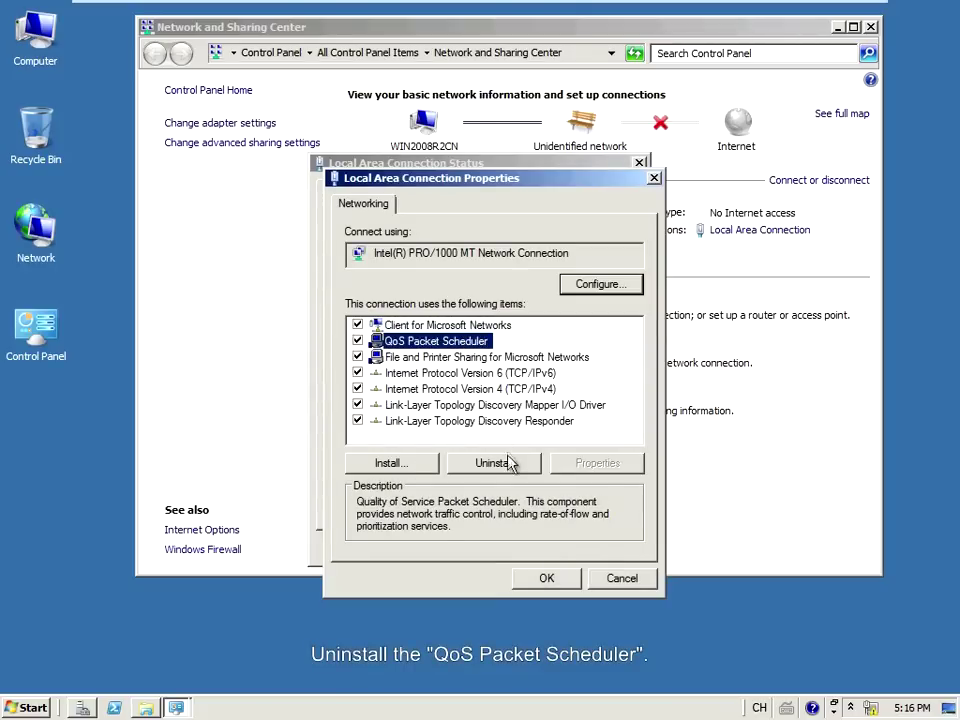
pyautogui.click(506, 467)
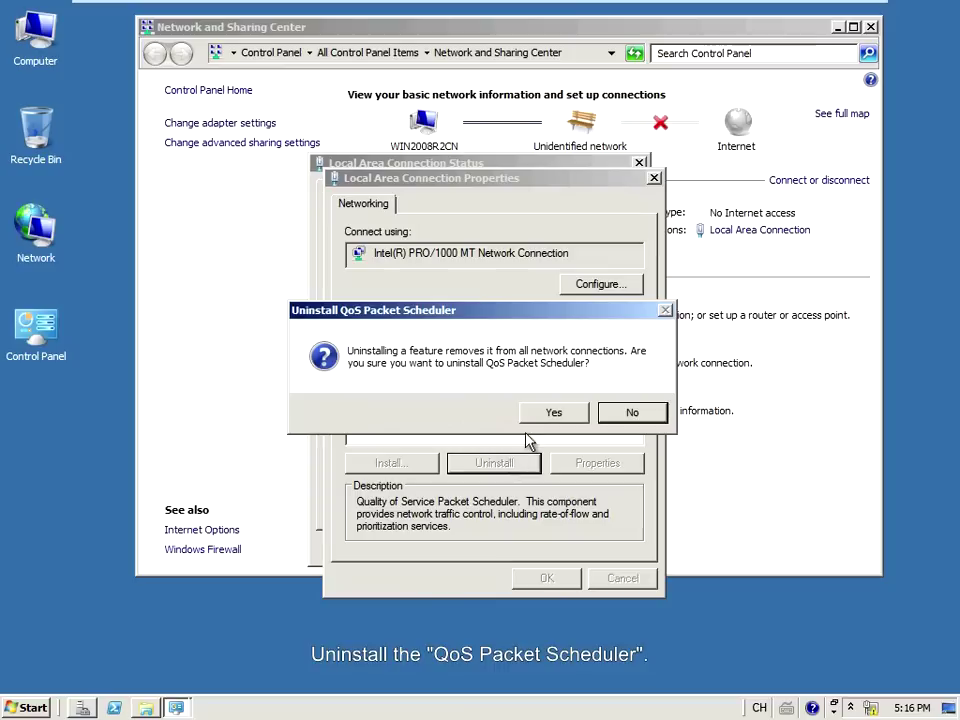
pyautogui.click(549, 412)
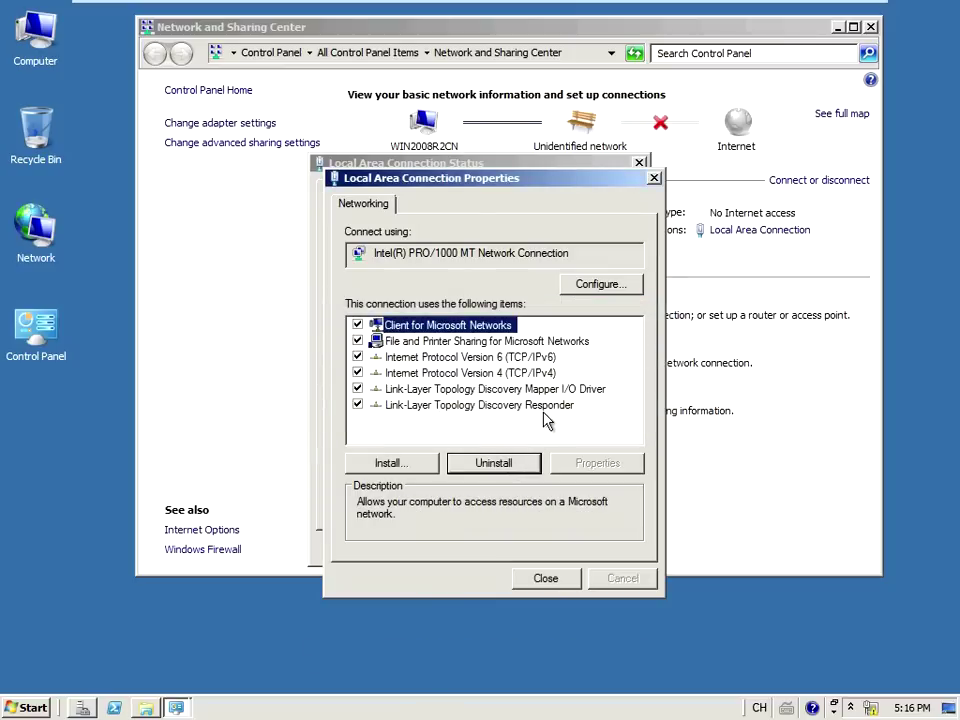
# Uninstall the Link-Layer Topology Discovery Mapper I/O Driver from the network connection
pyautogui.click(456, 389)
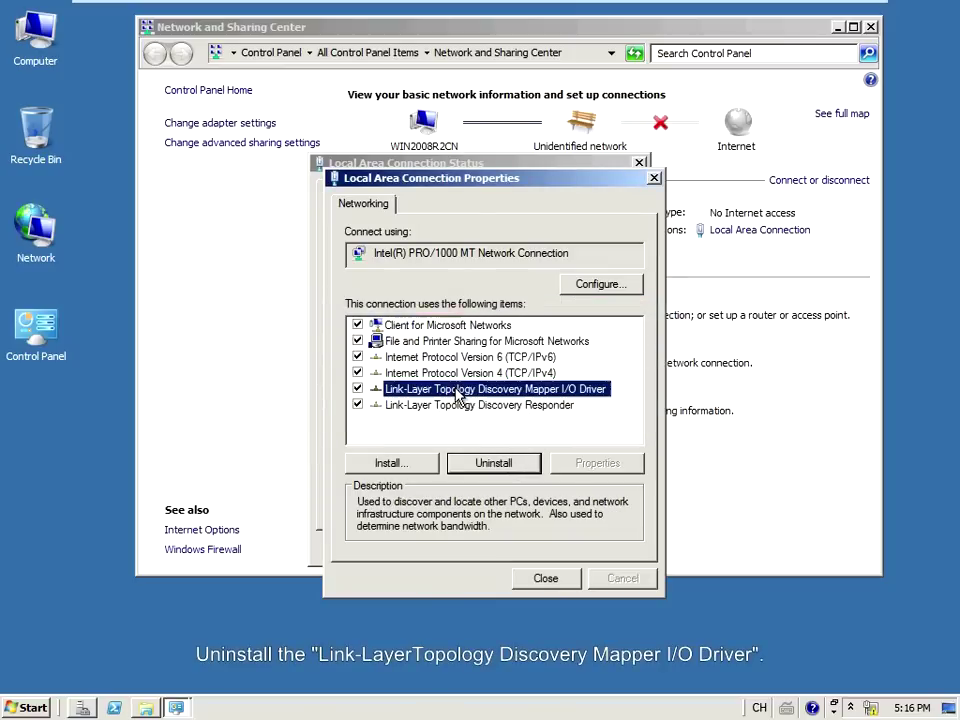
pyautogui.click(491, 463)
pyautogui.click(531, 419)
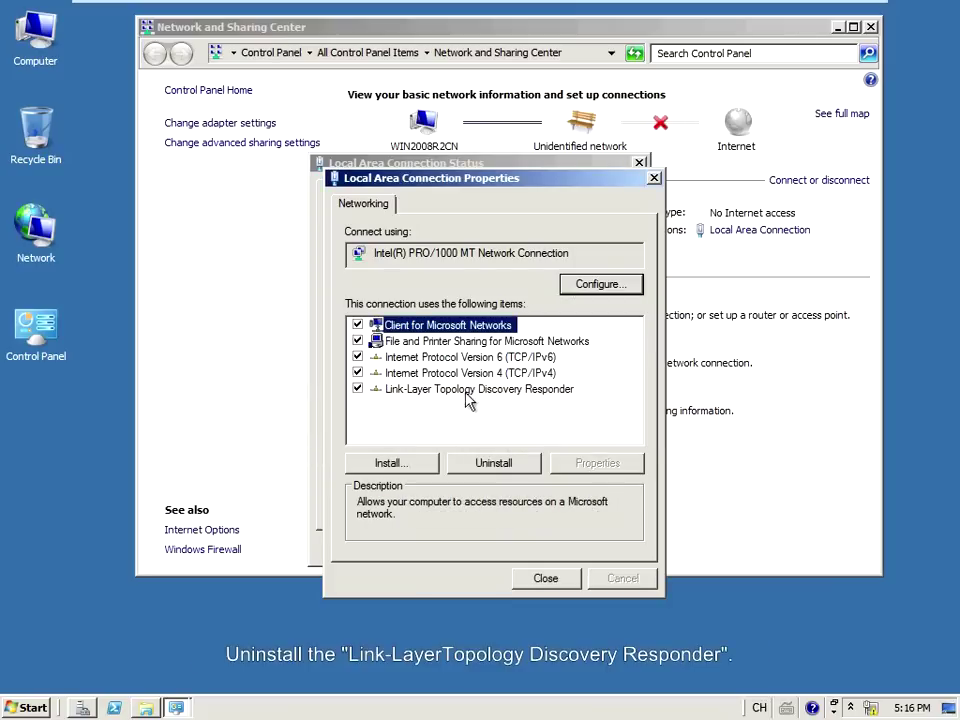
# Uninstall the Link-Layer Topology Discovery Responder and disable Internet Protocol Version 6 (TCP/IPv6) for the connection
pyautogui.click(455, 390)
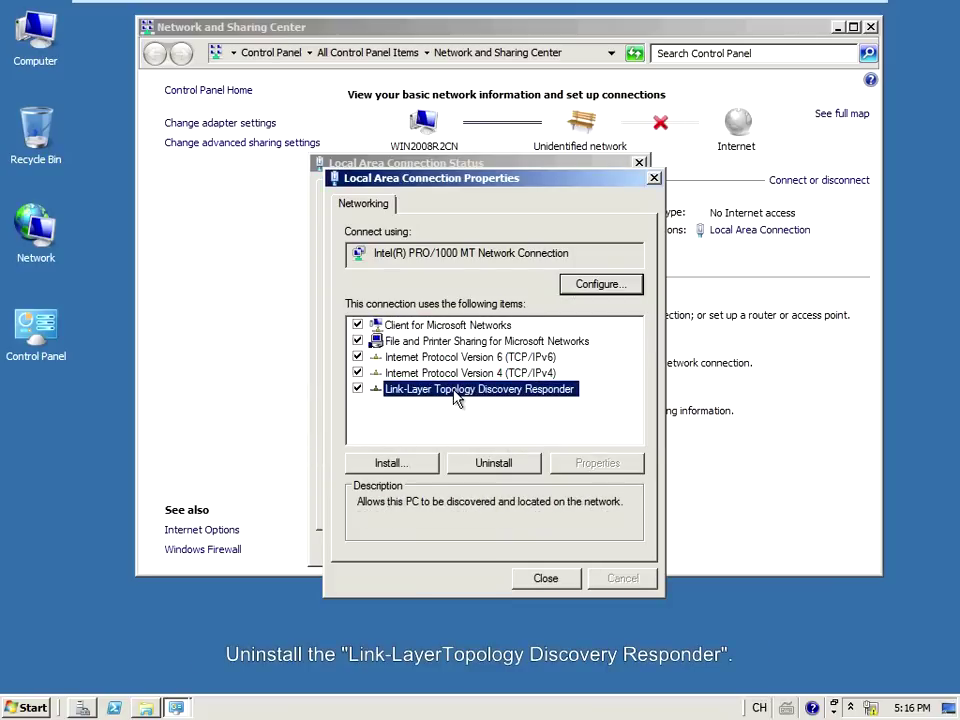
pyautogui.click(487, 465)
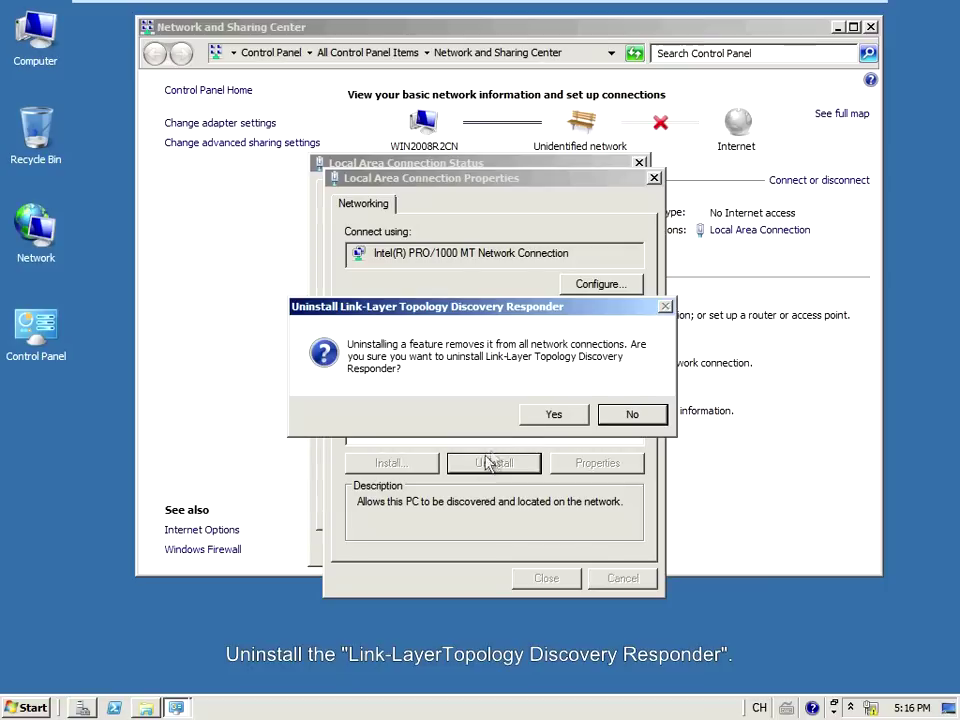
pyautogui.click(533, 420)
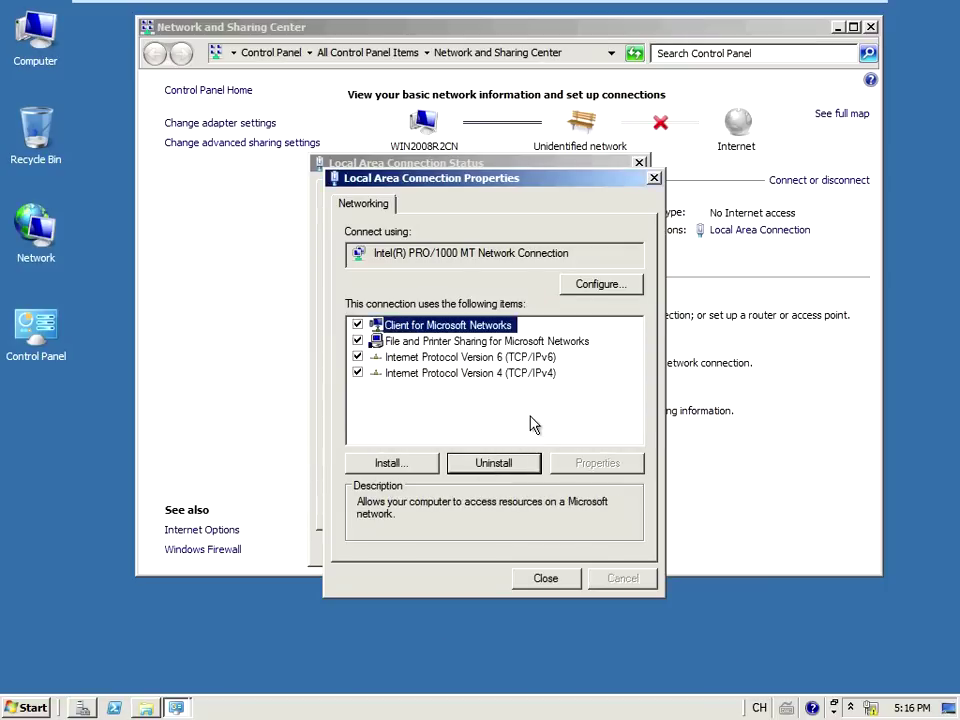
pyautogui.click(533, 425)
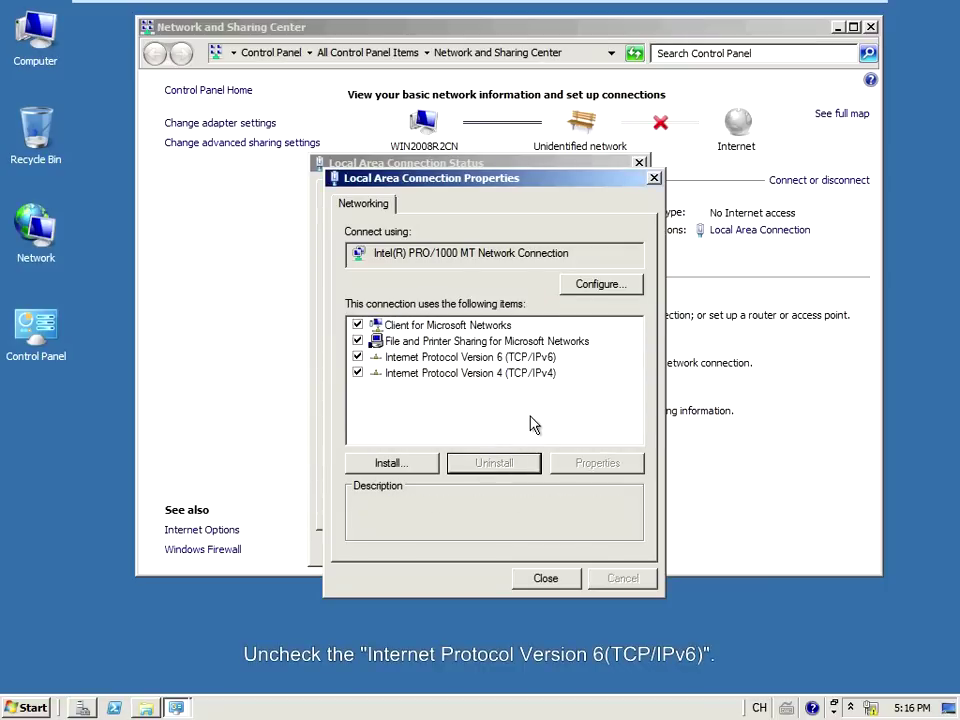
pyautogui.click(357, 357)
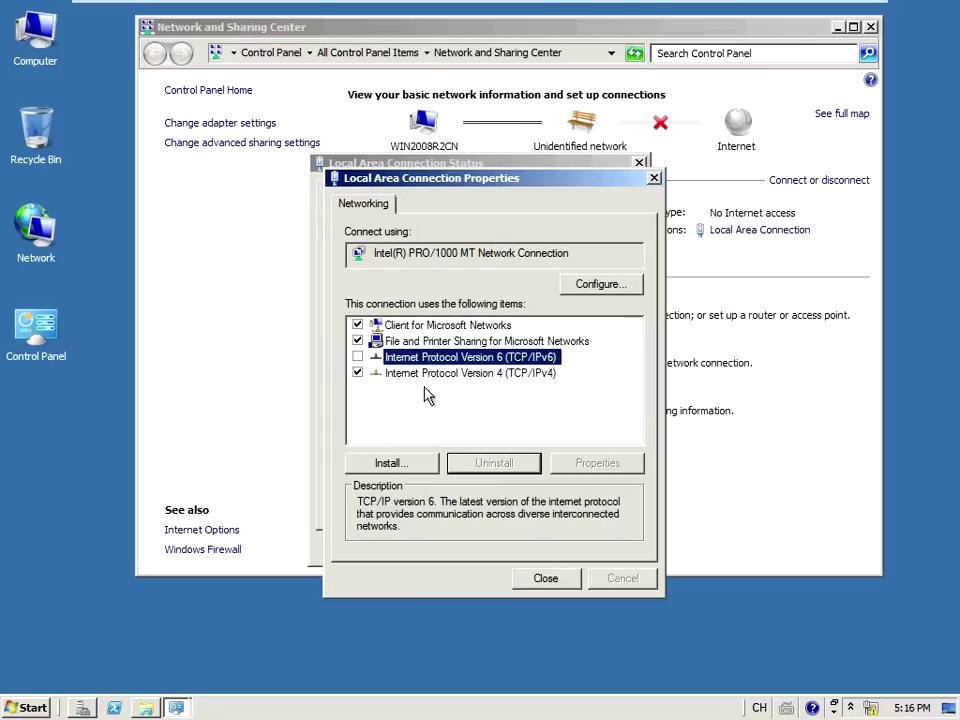
# Give TCP/IPv4 the static address 192.168.1.2, subnet mask 255.255.255.0, gateway 192.168.1.1 and preferred DNS server 192.168.1.1, and close the connection properties
pyautogui.click(447, 376)
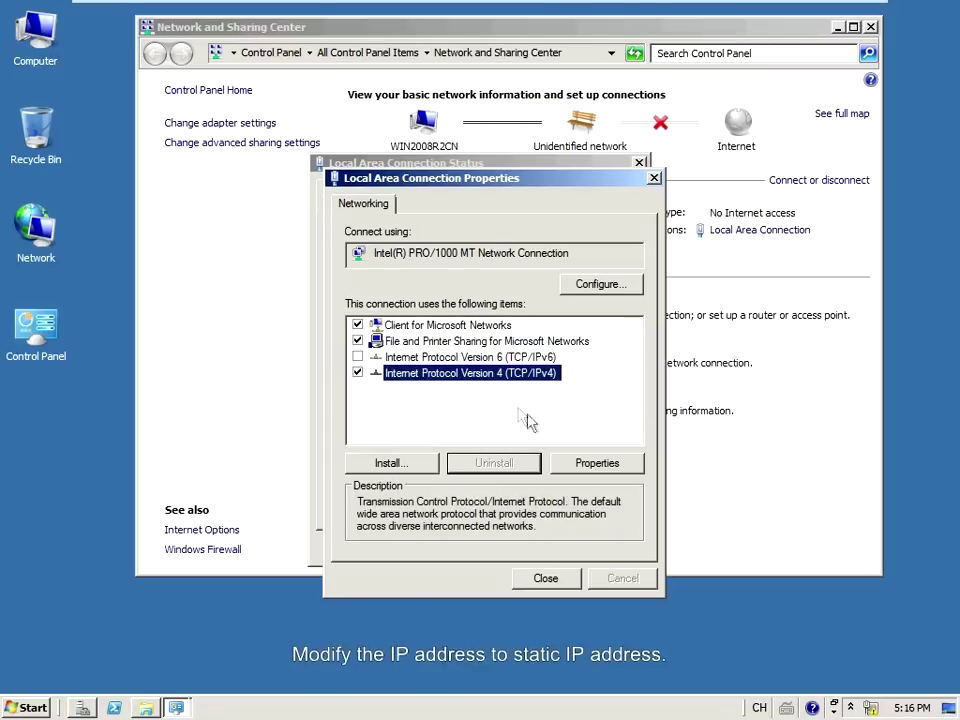
pyautogui.click(572, 462)
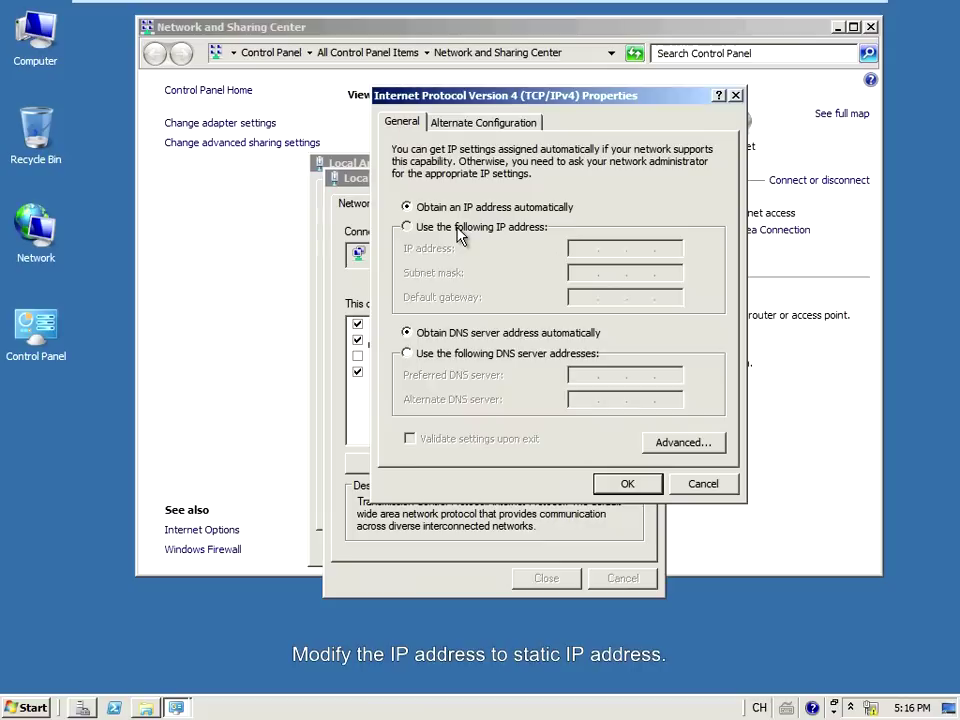
pyautogui.click(459, 230)
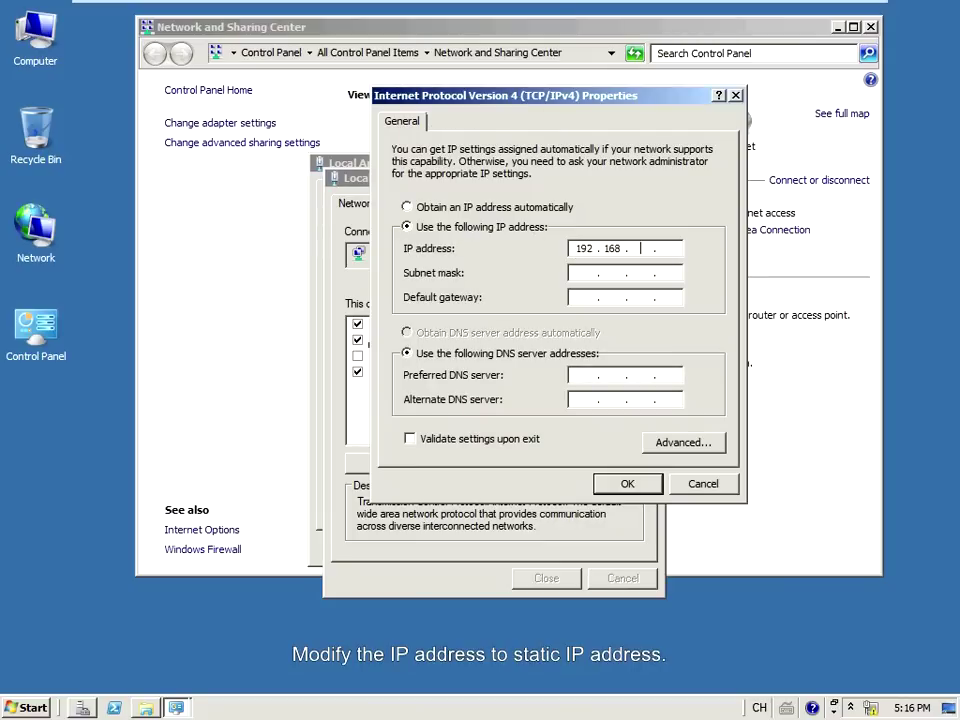
pyautogui.press('Tab')
pyautogui.press('Tab')
pyautogui.write('192 . ')
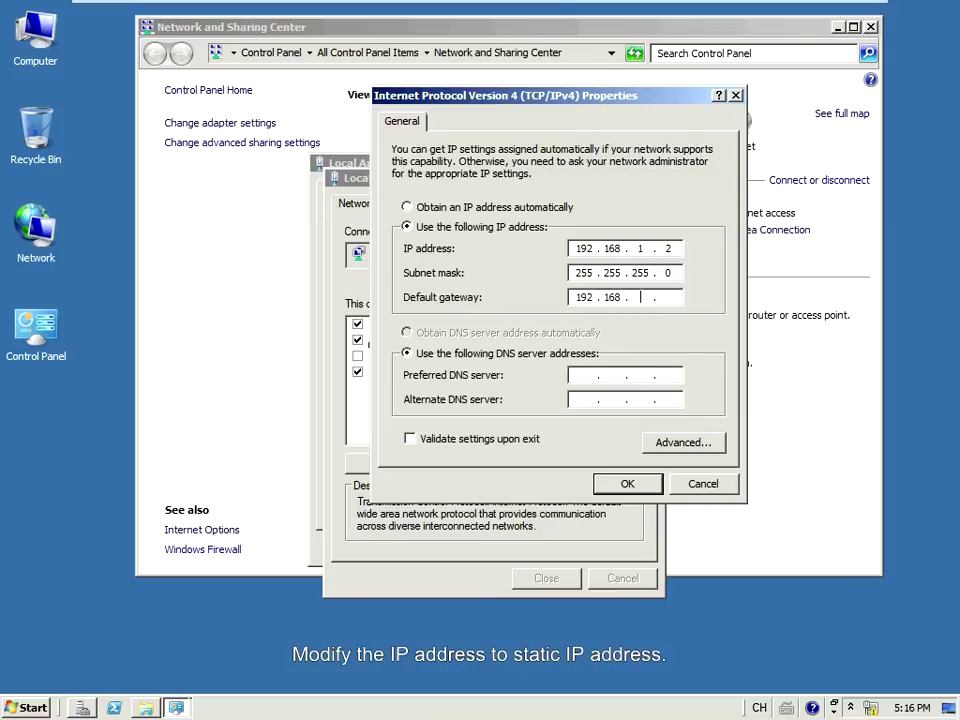
pyautogui.write('168 . 1 . 1')
pyautogui.press('Tab')
pyautogui.press('Tab')
pyautogui.write('192 . 168 . 1 . 1')
pyautogui.click(621, 484)
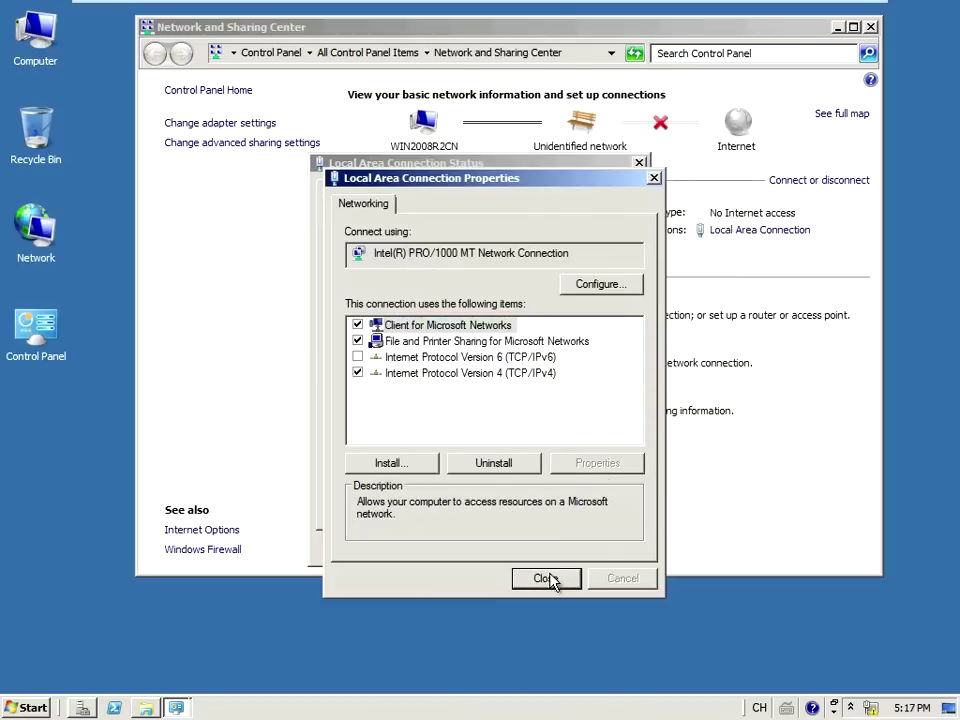
pyautogui.click(549, 578)
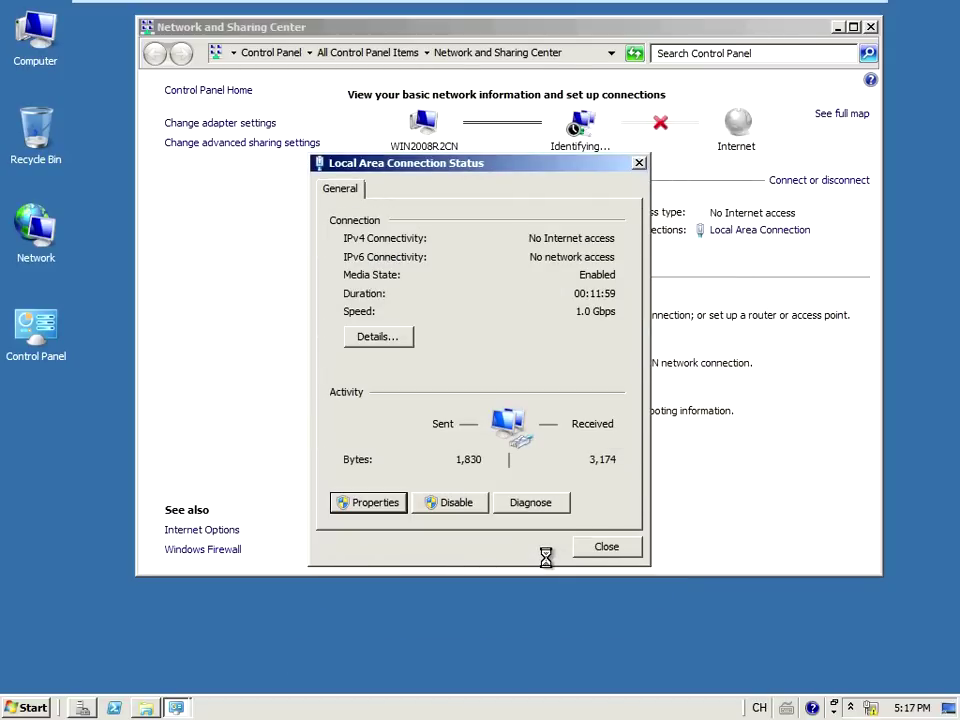
# Set Flow Control to Disabled in the advanced properties of the Intel PRO/1000 MT network adapter
pyautogui.click(377, 503)
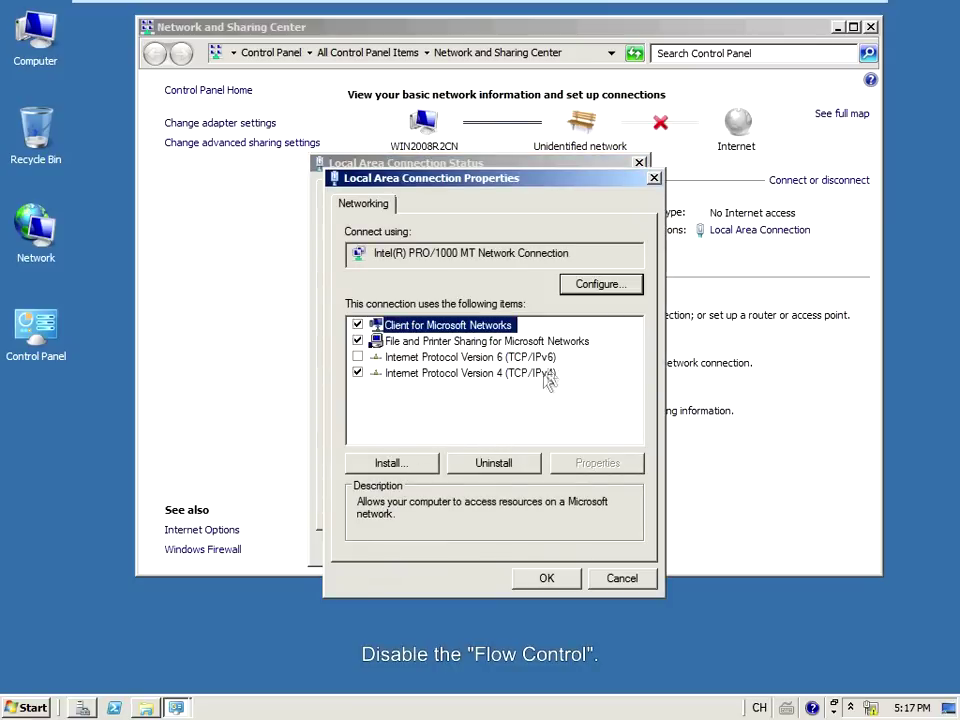
pyautogui.click(601, 289)
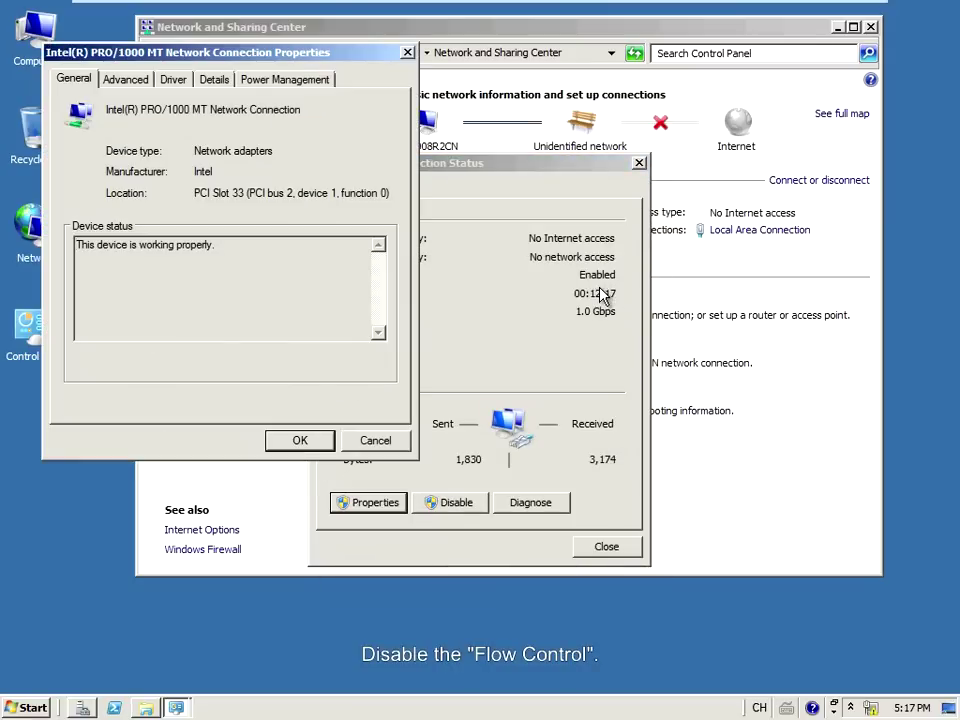
pyautogui.click(129, 84)
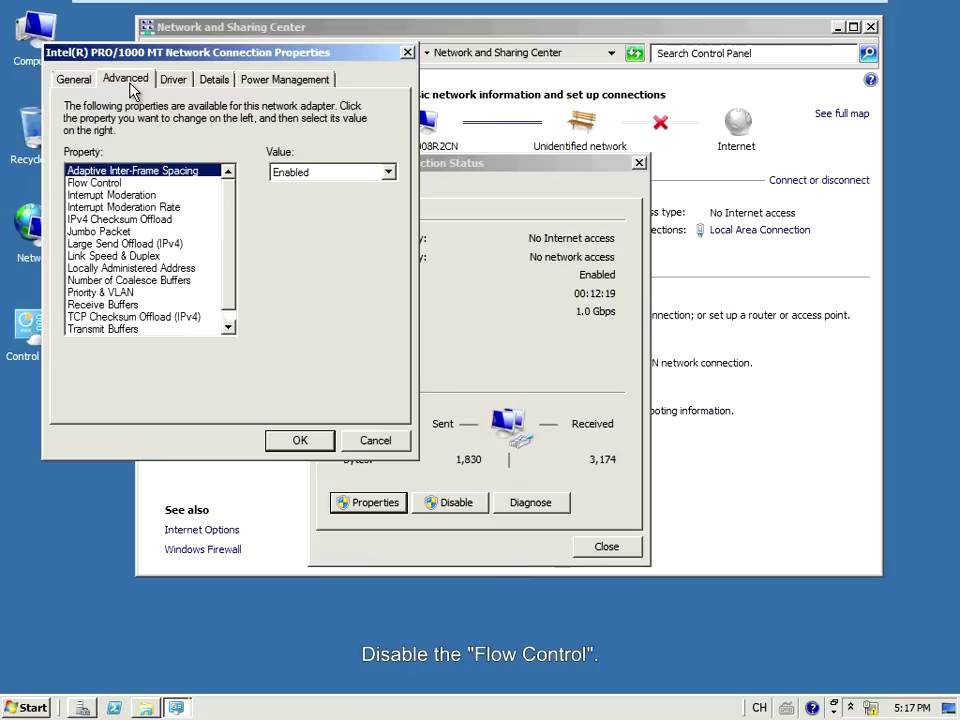
pyautogui.click(112, 186)
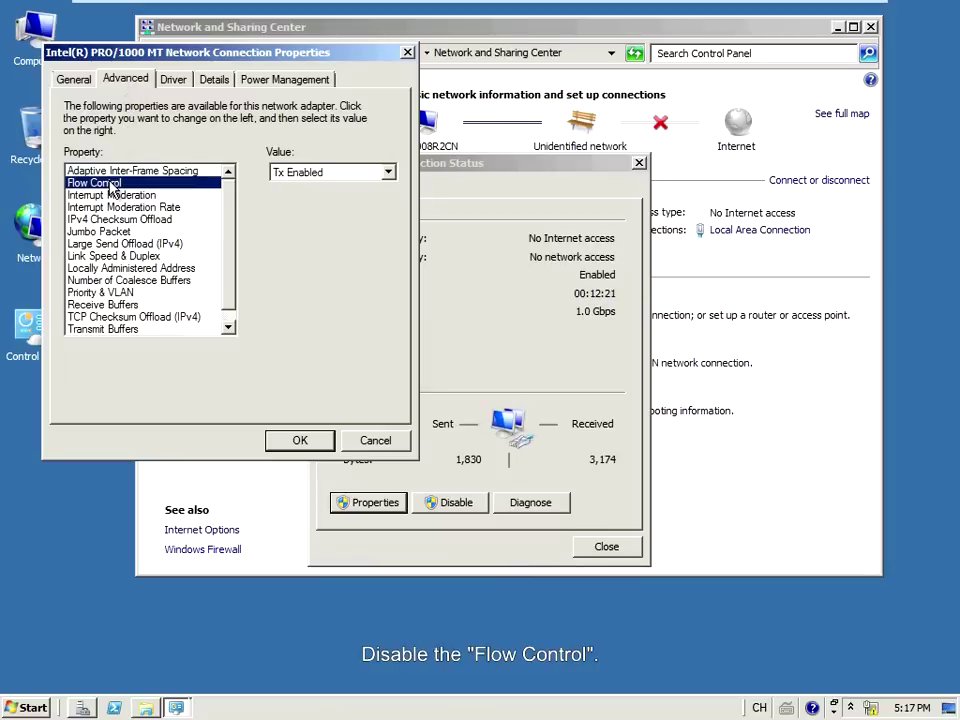
pyautogui.click(372, 177)
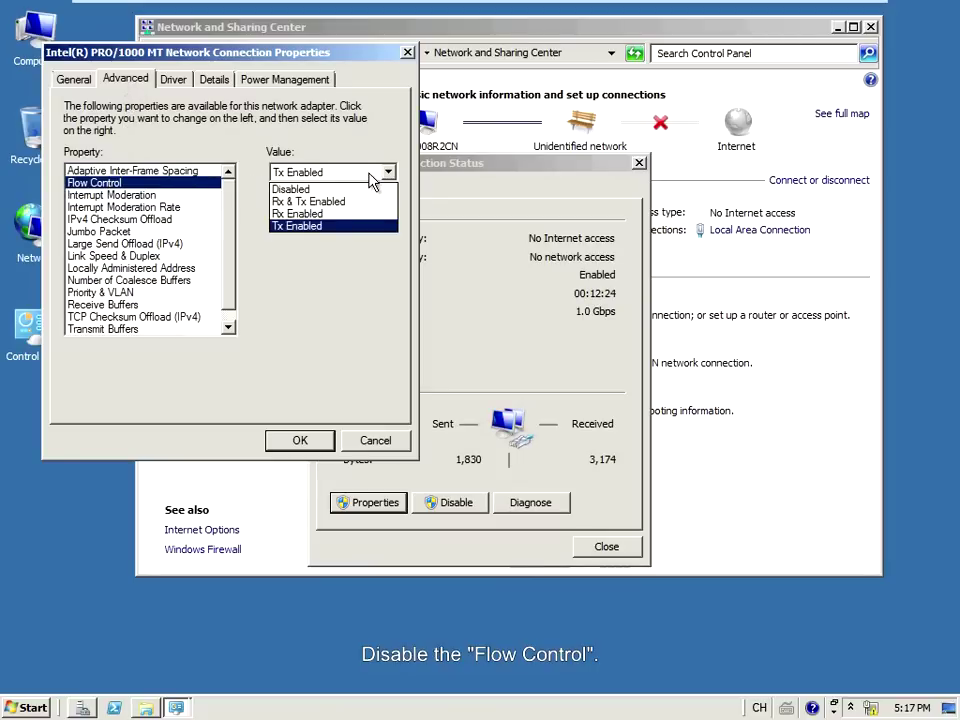
pyautogui.click(325, 190)
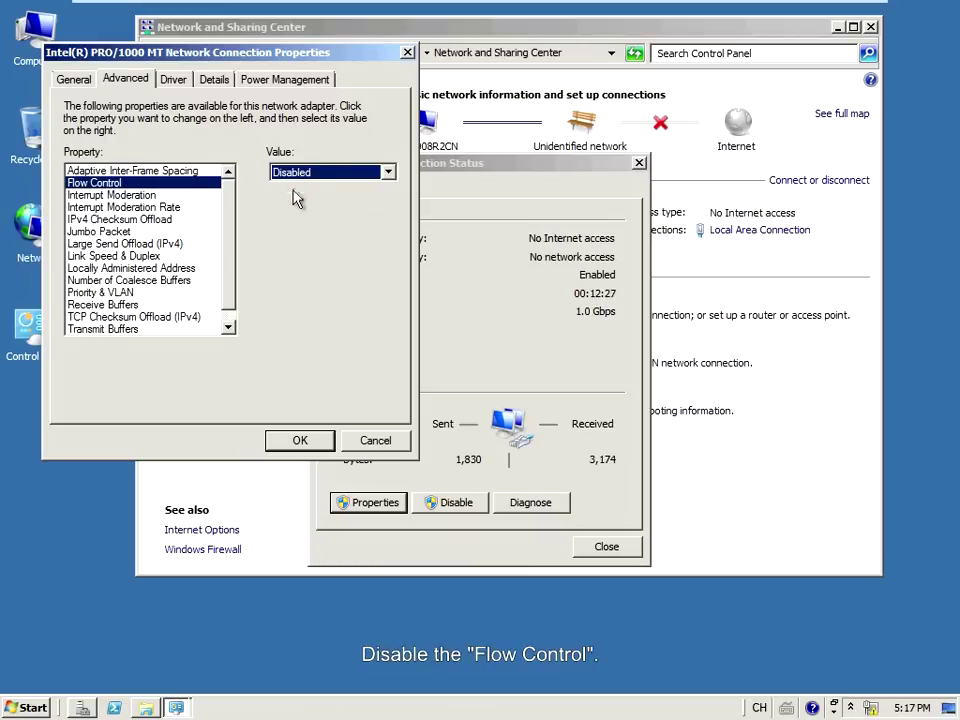
# Apply the network adapter's advanced property changes and close the Network and Sharing Center
pyautogui.click(297, 438)
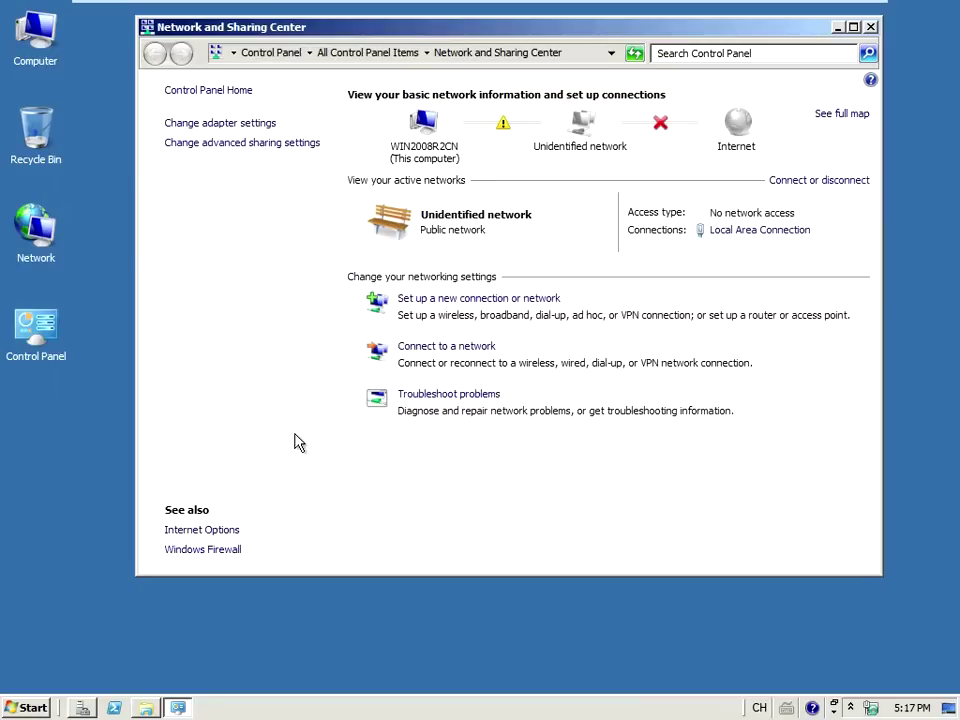
pyautogui.click(870, 27)
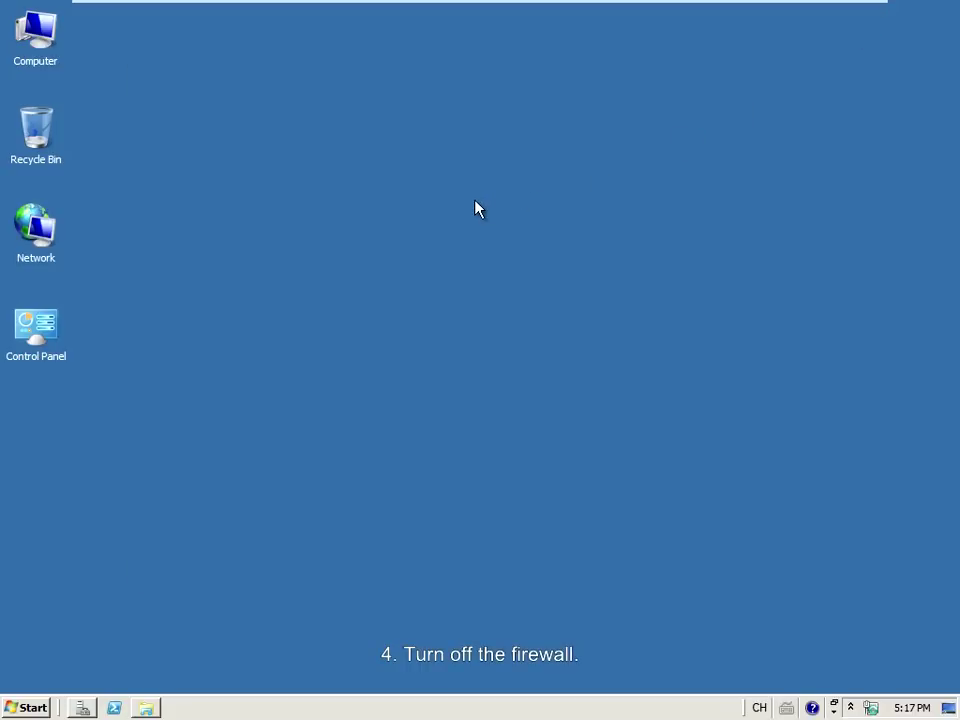
# Turn off Windows Firewall for both the home or work (private) and the public network locations, and close the Control Panel window
pyautogui.rightClick(48, 333)
pyautogui.click(76, 338)
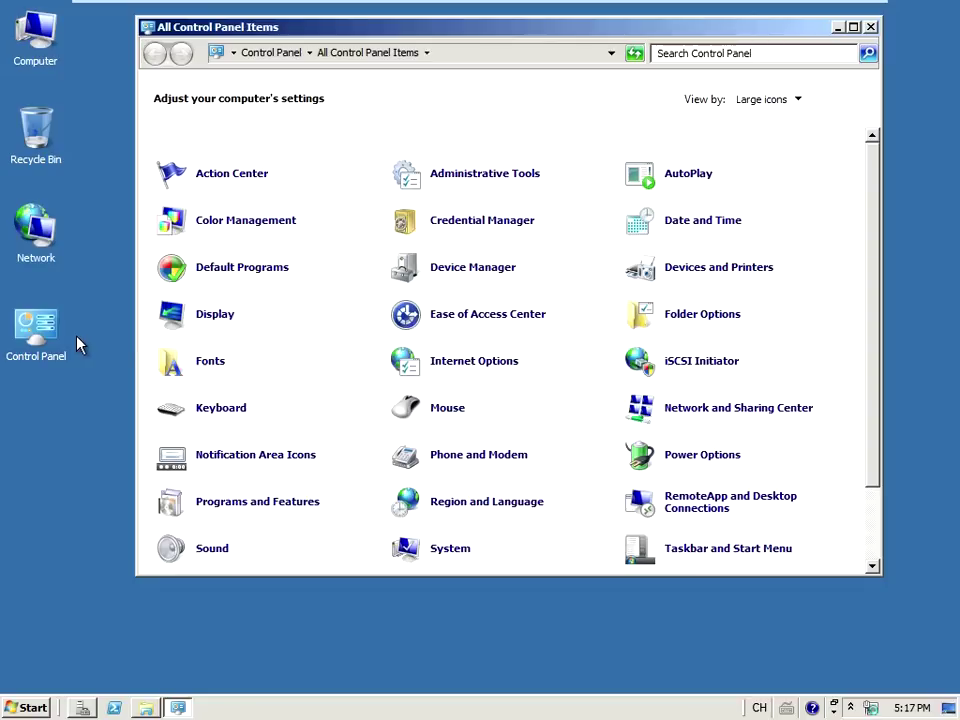
pyautogui.scroll(-2, 330, 337)
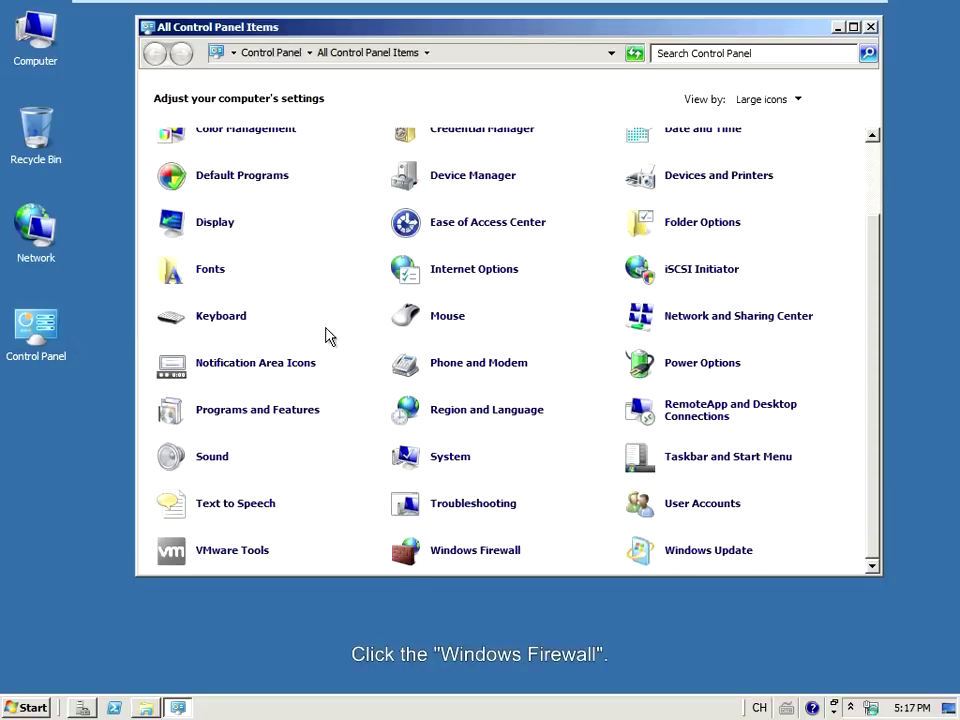
pyautogui.click(457, 552)
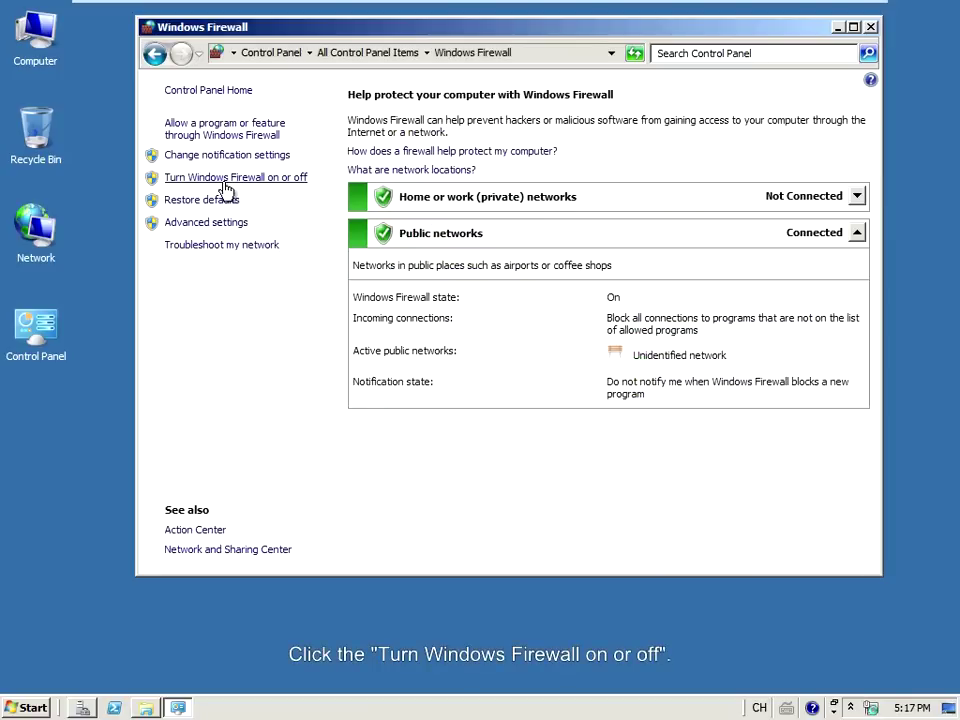
pyautogui.click(226, 178)
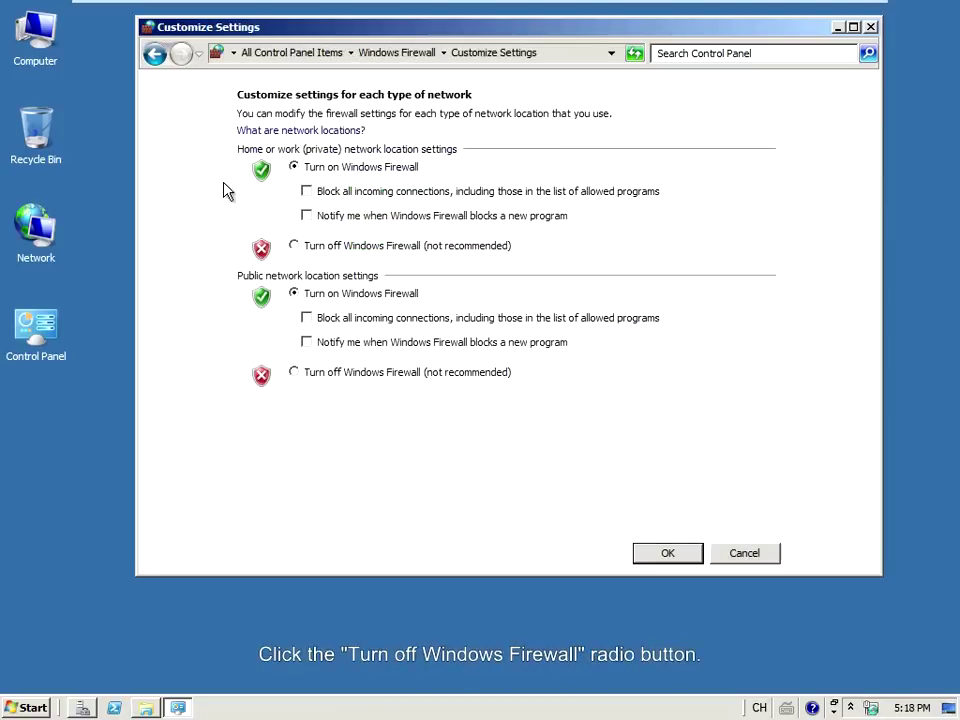
pyautogui.click(294, 246)
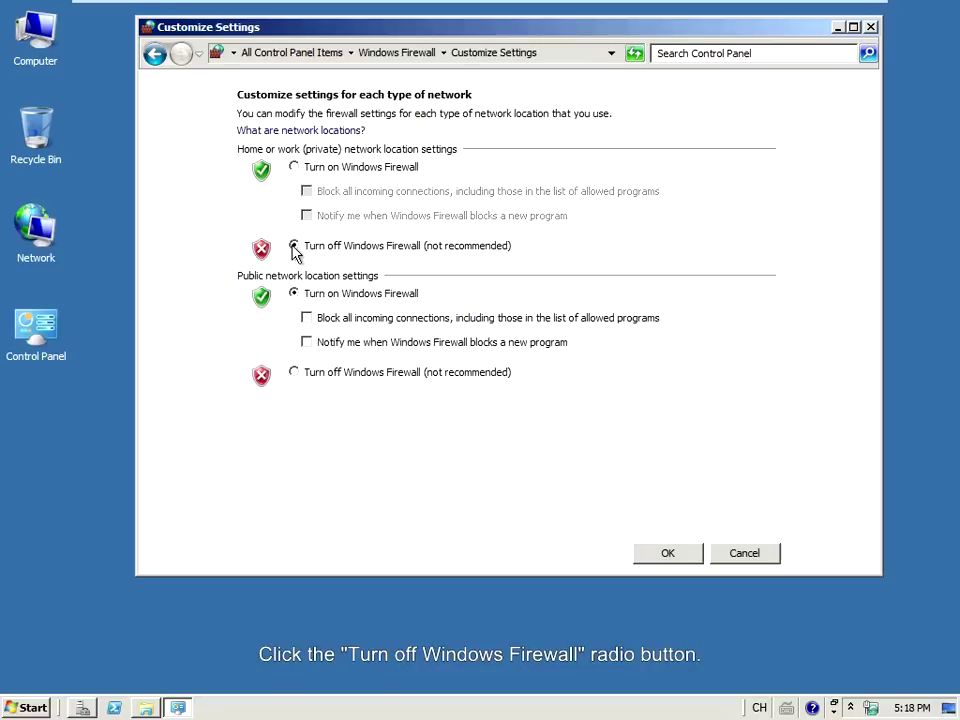
pyautogui.click(299, 375)
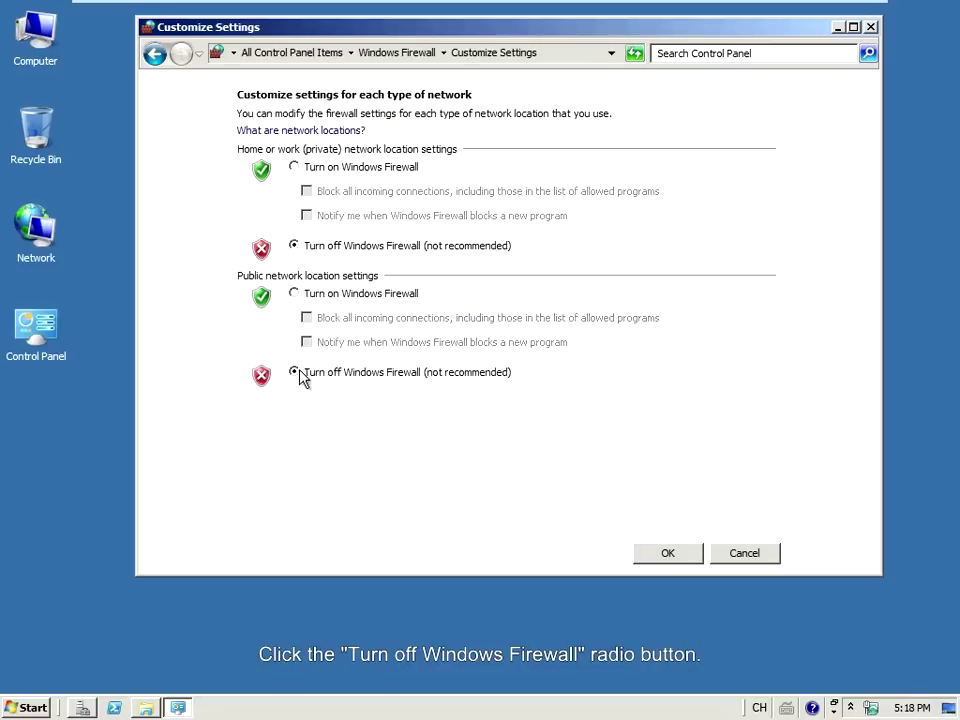
pyautogui.click(662, 556)
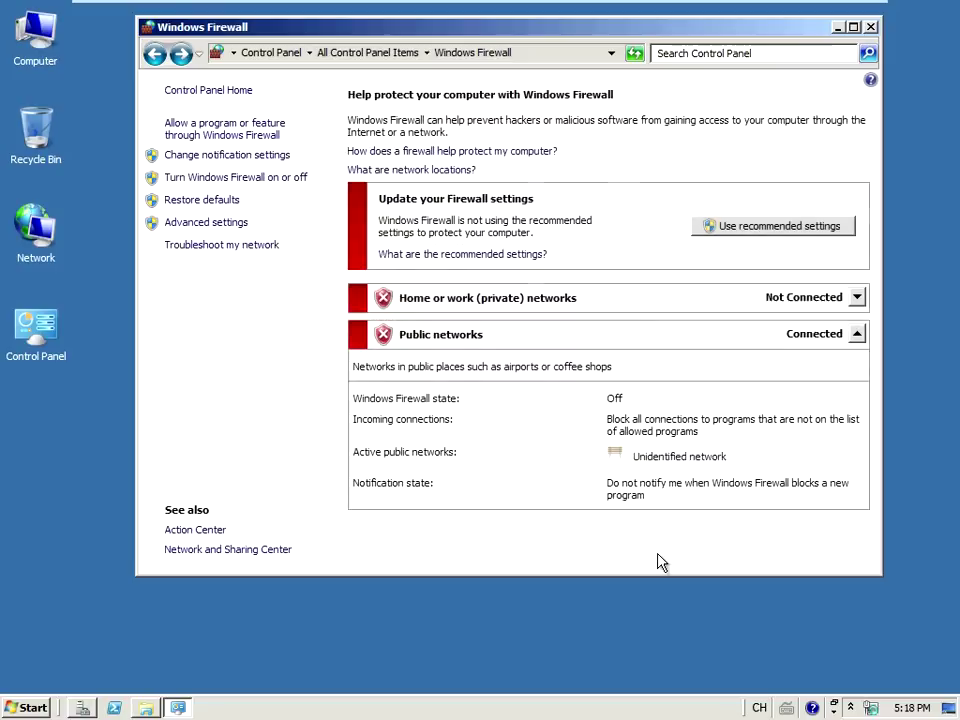
pyautogui.click(870, 28)
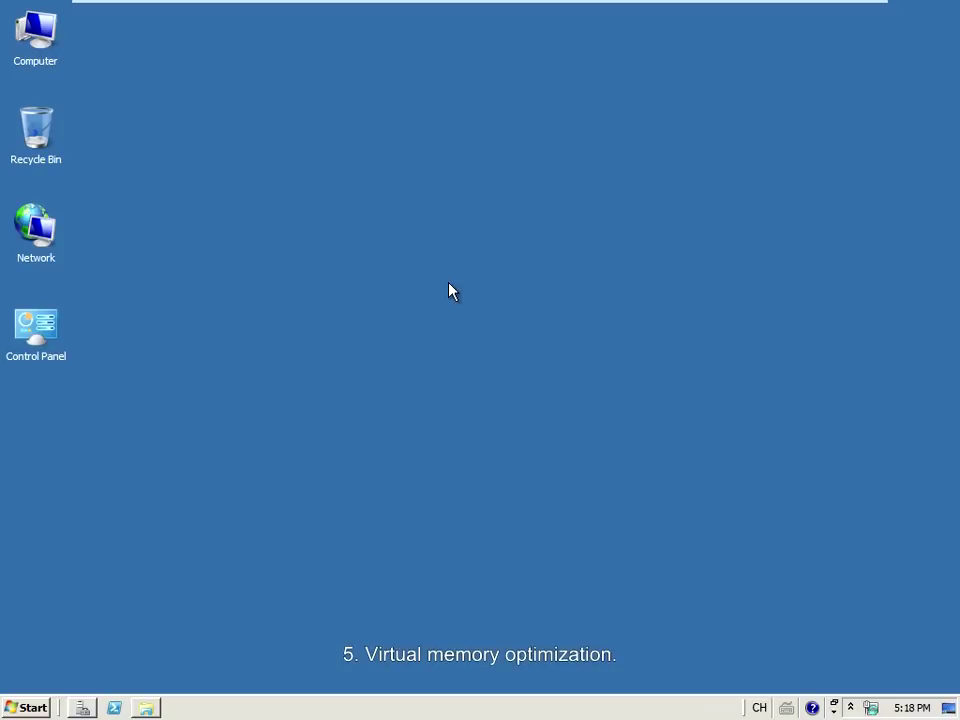
# Disable automatic paging file size management for all drives in the computer's virtual memory settings, and close the system windows
pyautogui.rightClick(36, 48)
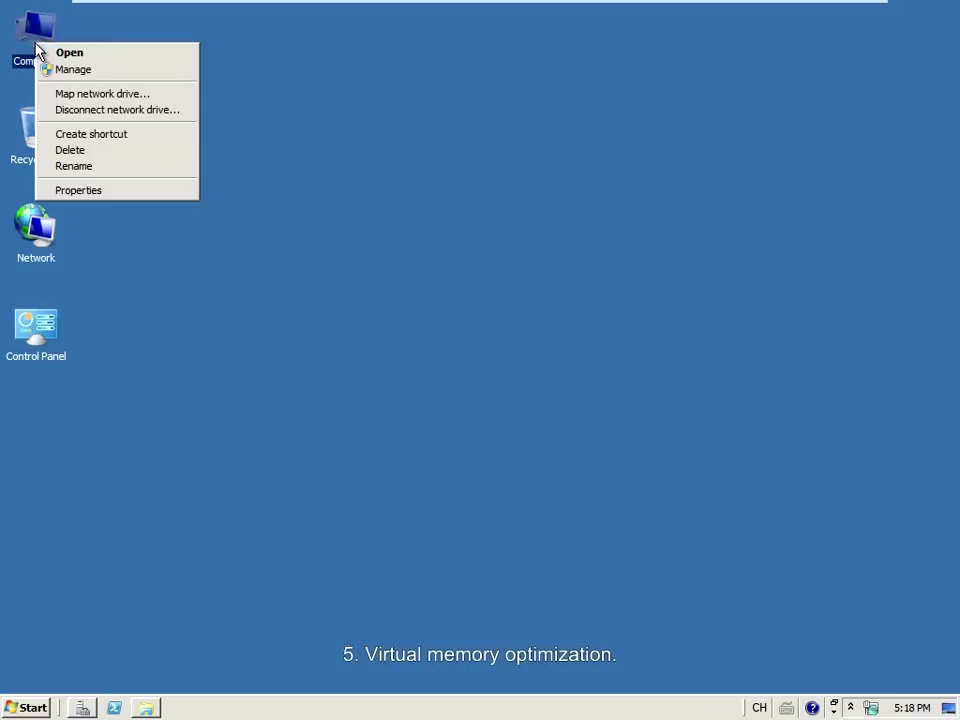
pyautogui.click(105, 191)
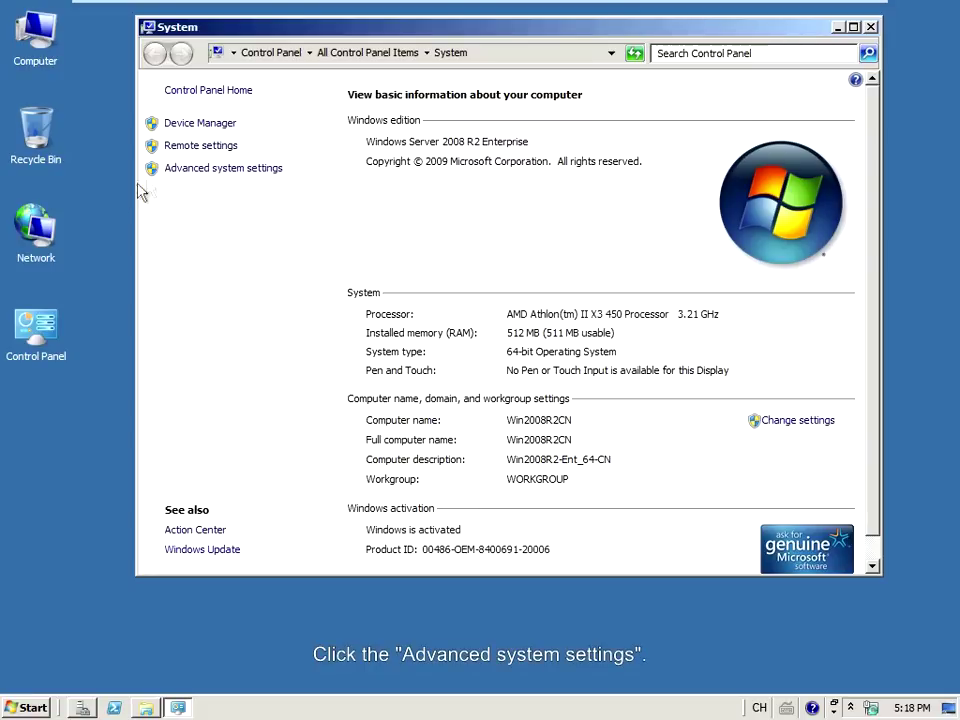
pyautogui.click(197, 171)
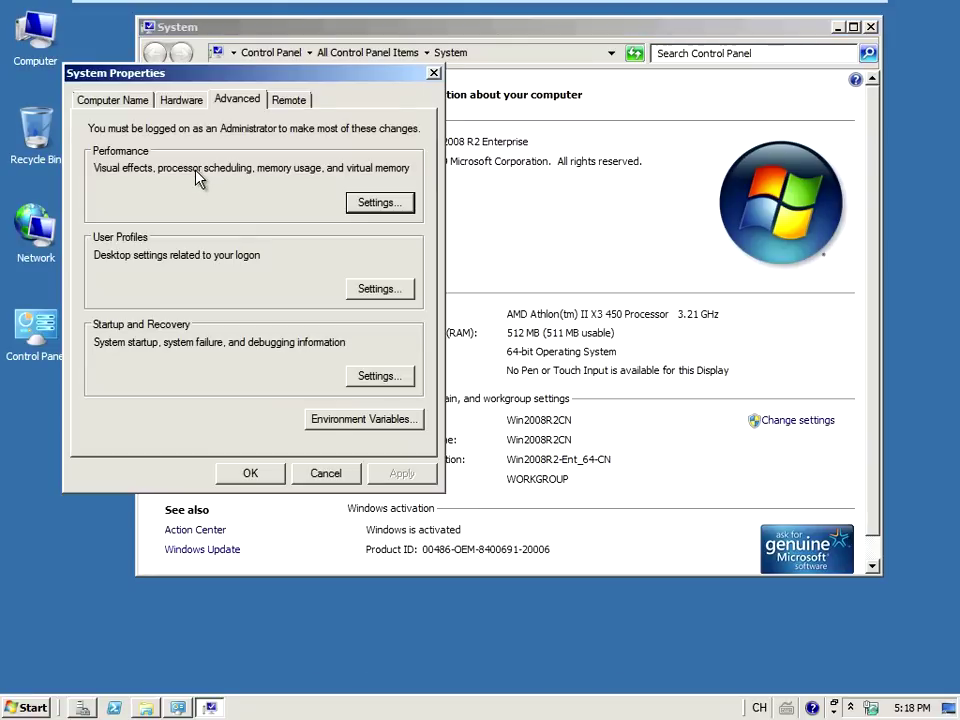
pyautogui.click(357, 204)
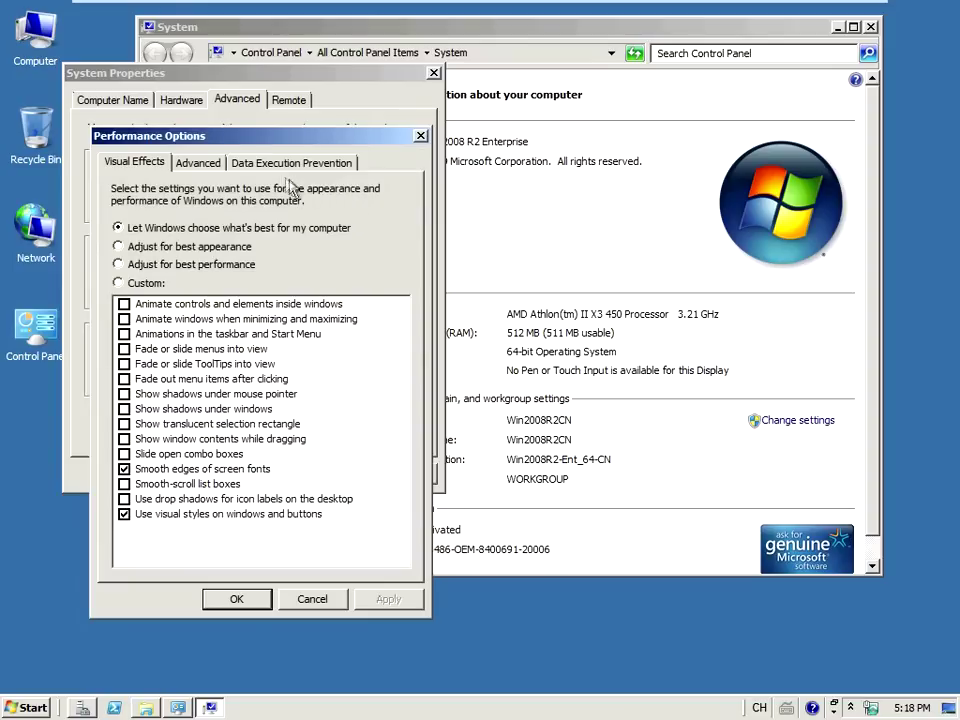
pyautogui.click(210, 165)
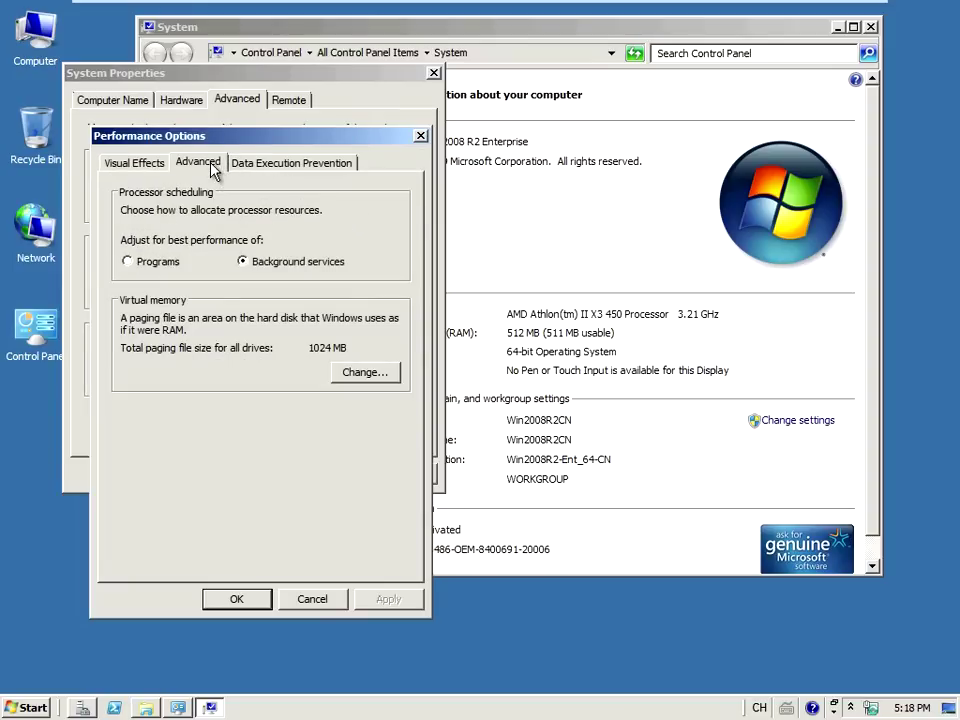
pyautogui.click(366, 373)
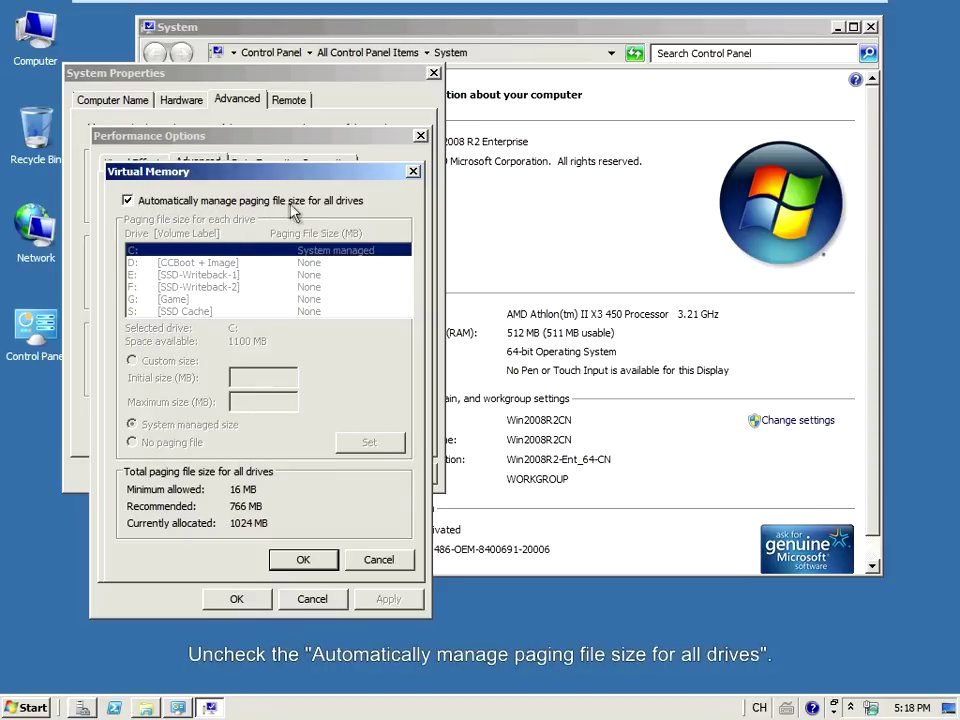
pyautogui.click(146, 201)
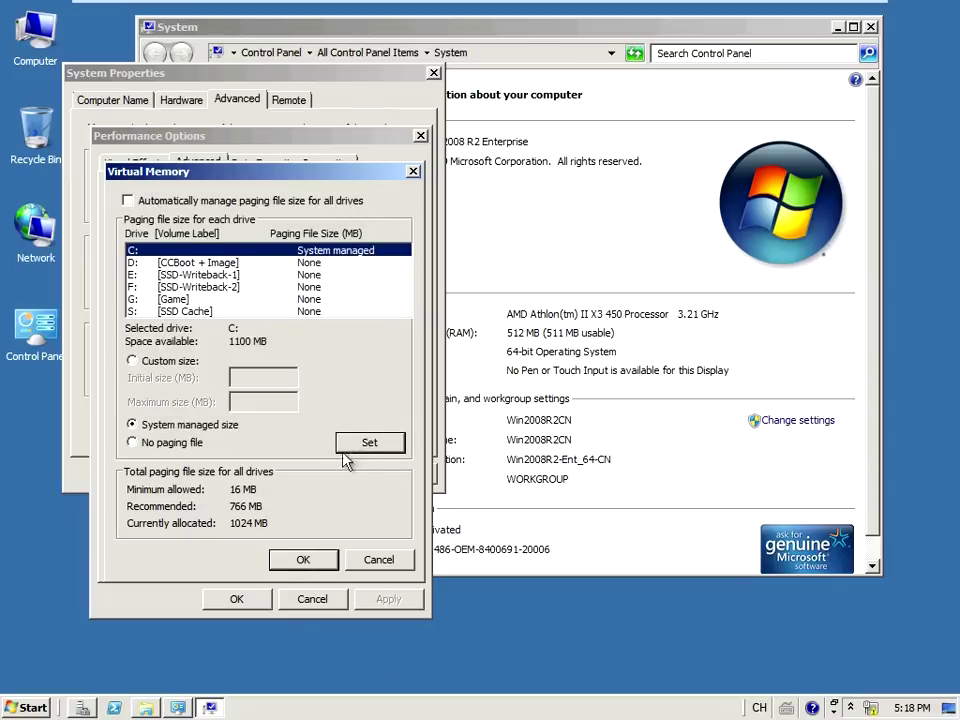
pyautogui.click(303, 560)
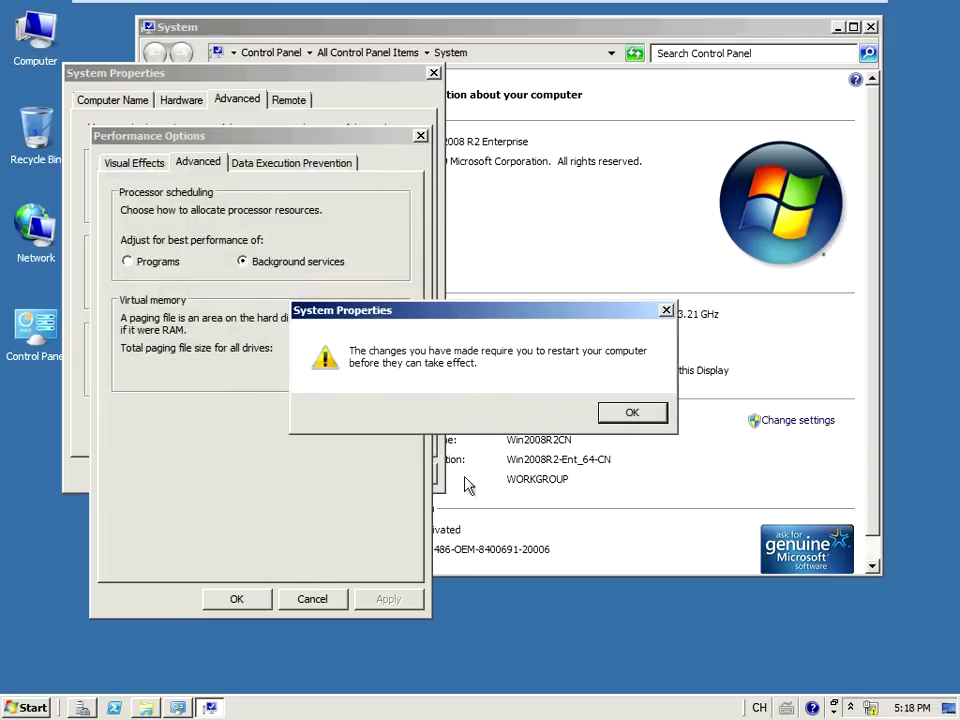
pyautogui.click(631, 413)
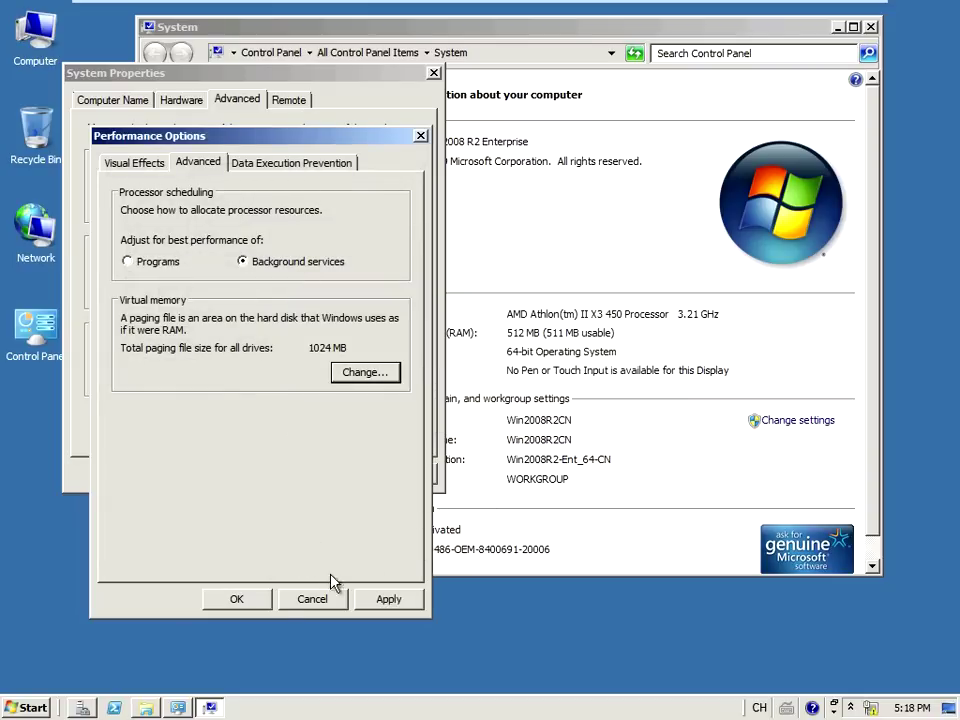
pyautogui.click(240, 601)
pyautogui.click(249, 475)
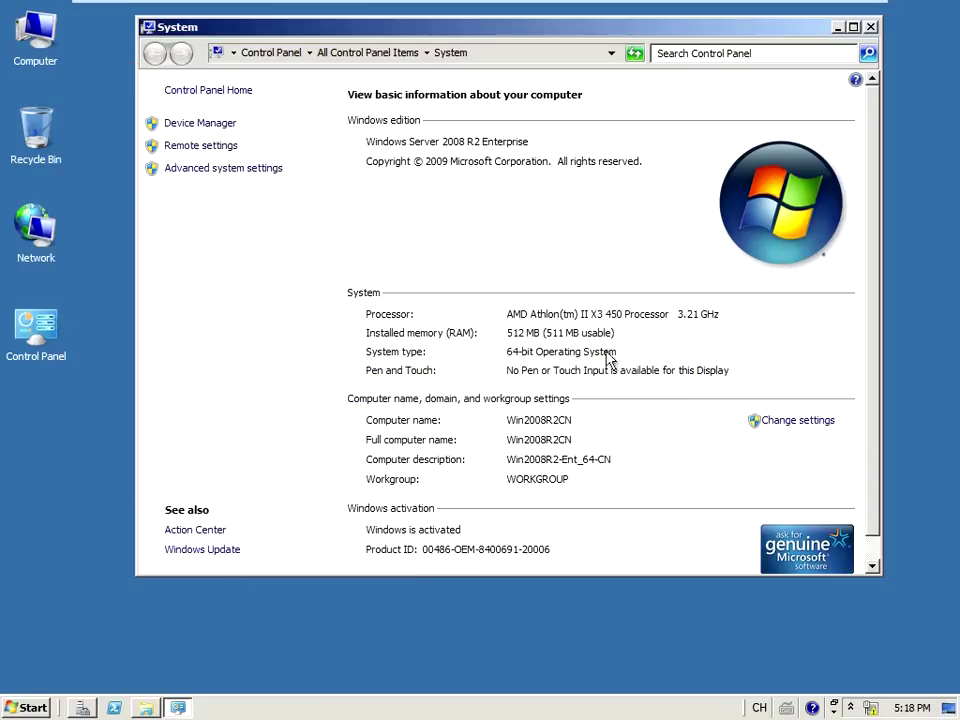
pyautogui.click(871, 27)
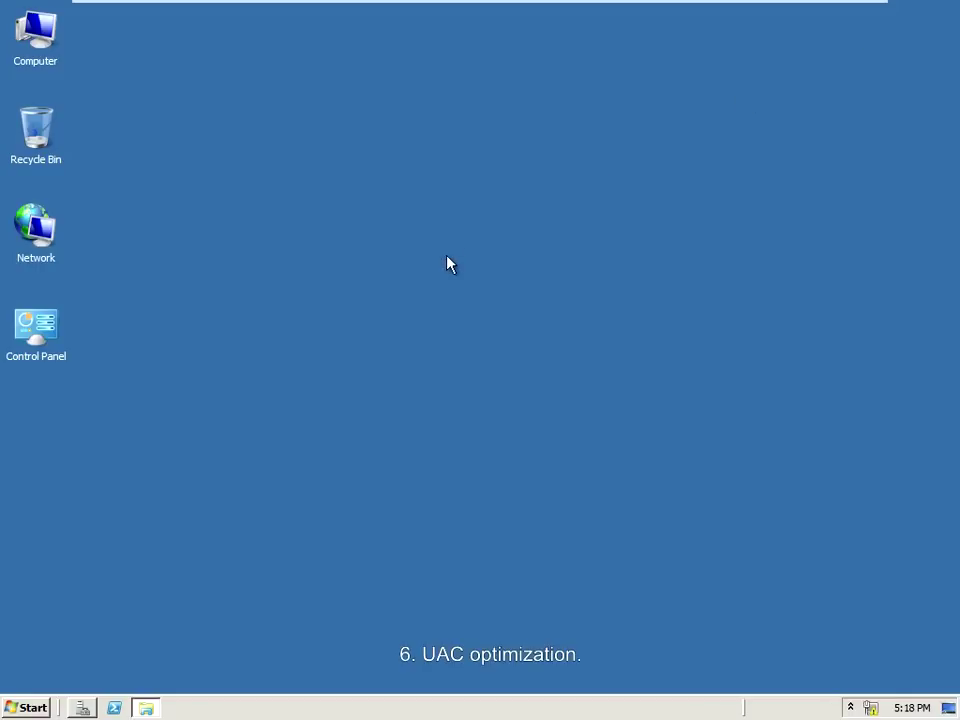
# Set User Account Control to Never notify using the Change UAC Settings tool in msconfig, and close System Configuration
pyautogui.click(30, 706)
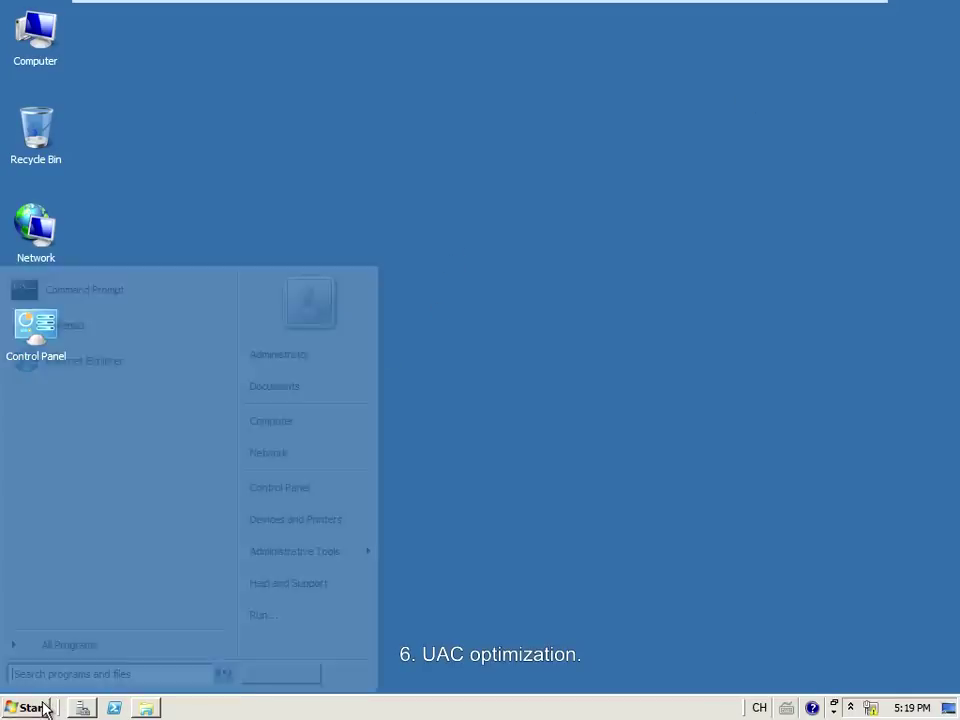
pyautogui.write('msconfig')
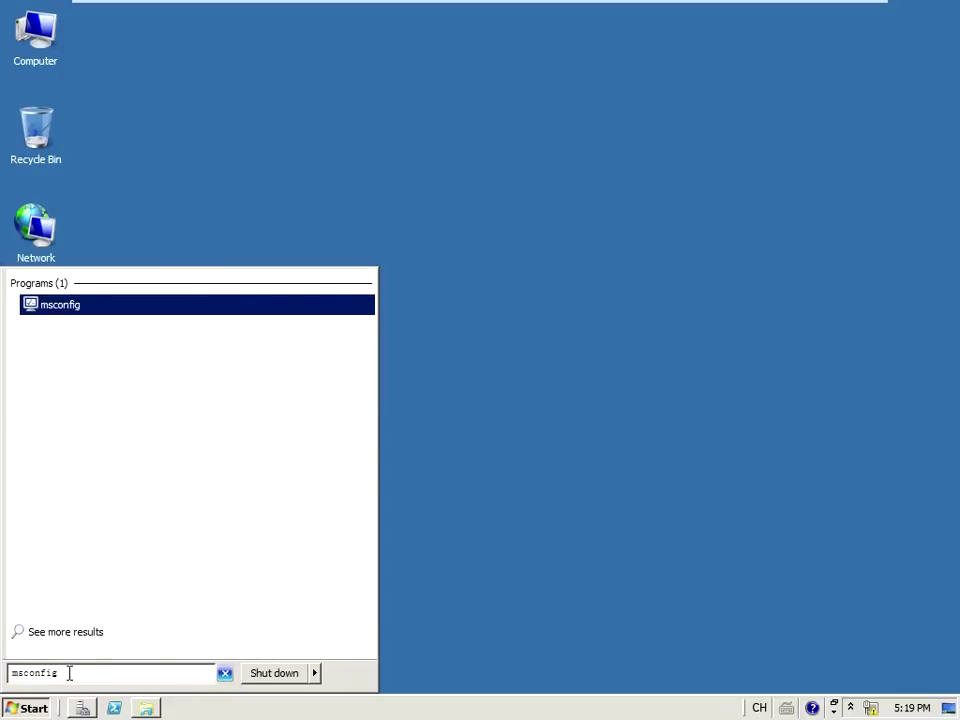
pyautogui.click(92, 312)
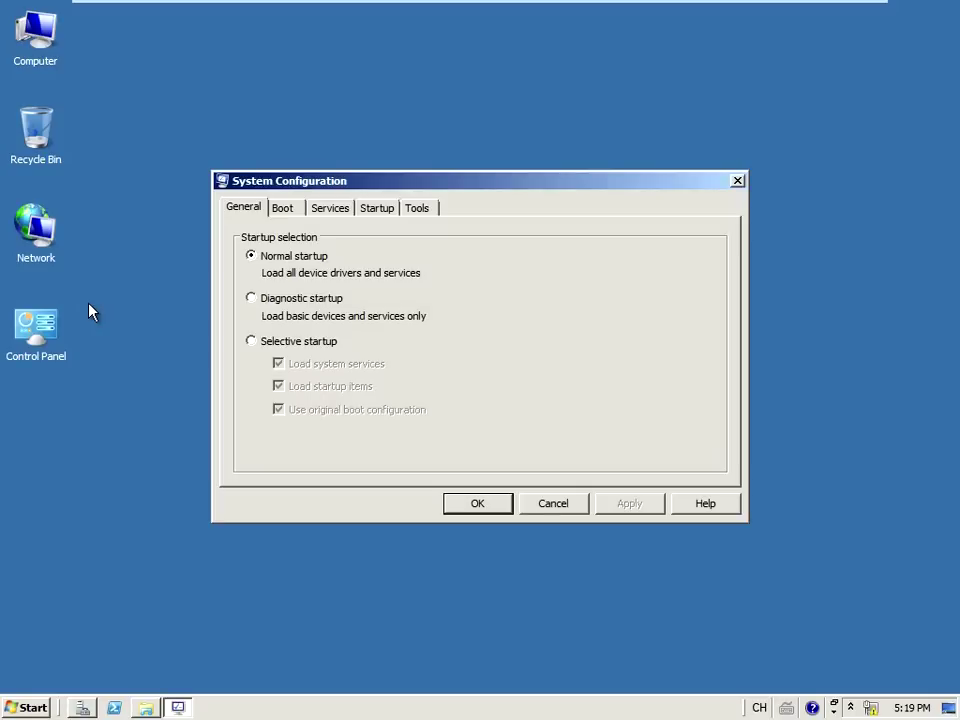
pyautogui.click(417, 214)
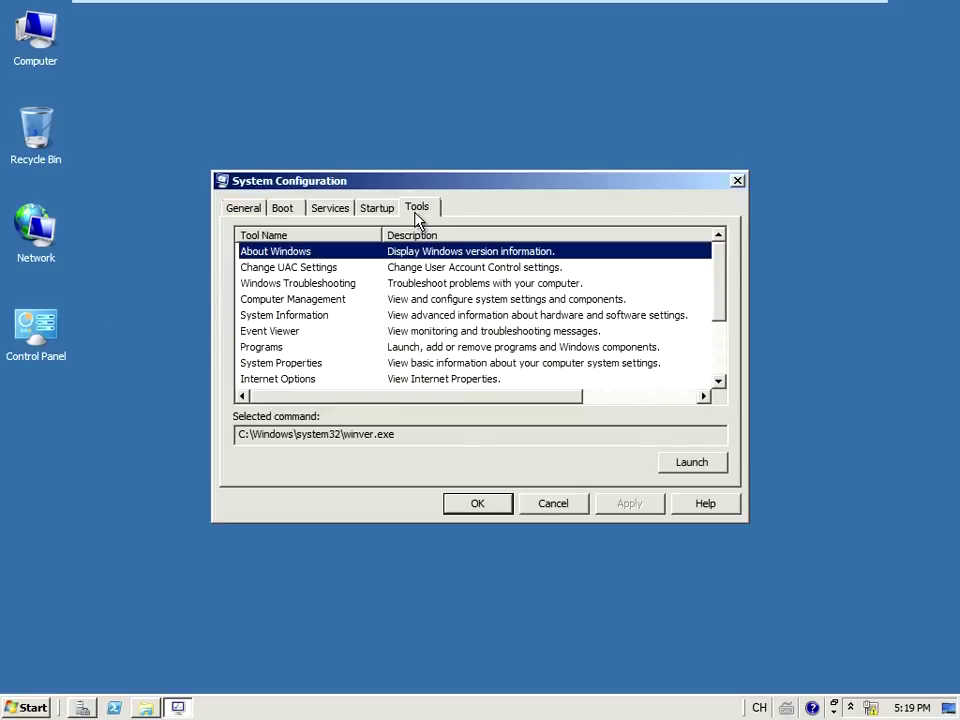
pyautogui.click(325, 268)
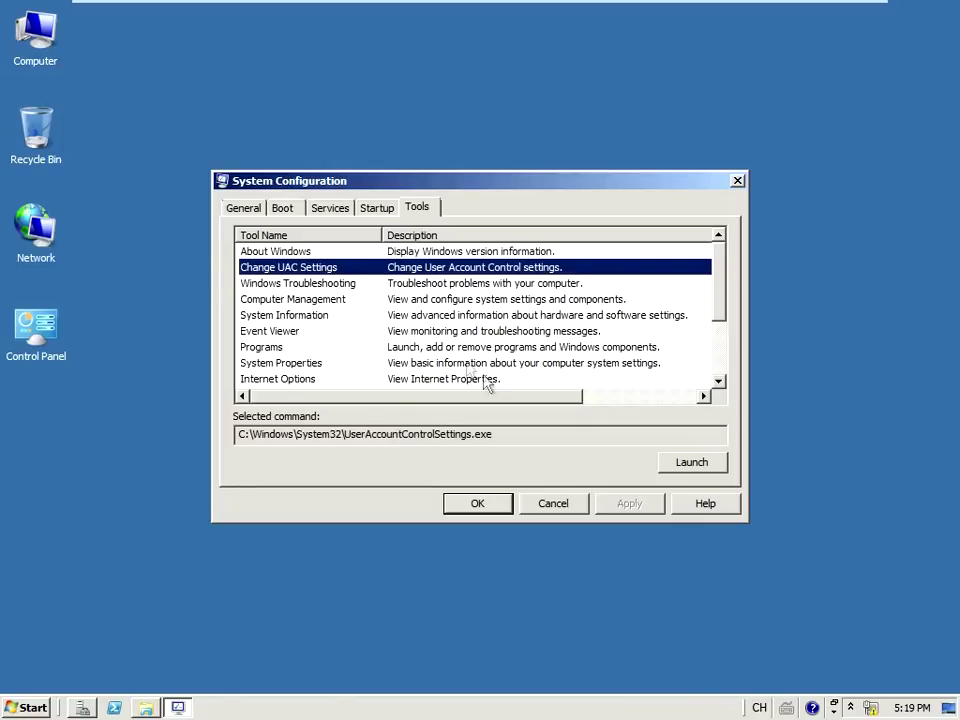
pyautogui.click(680, 467)
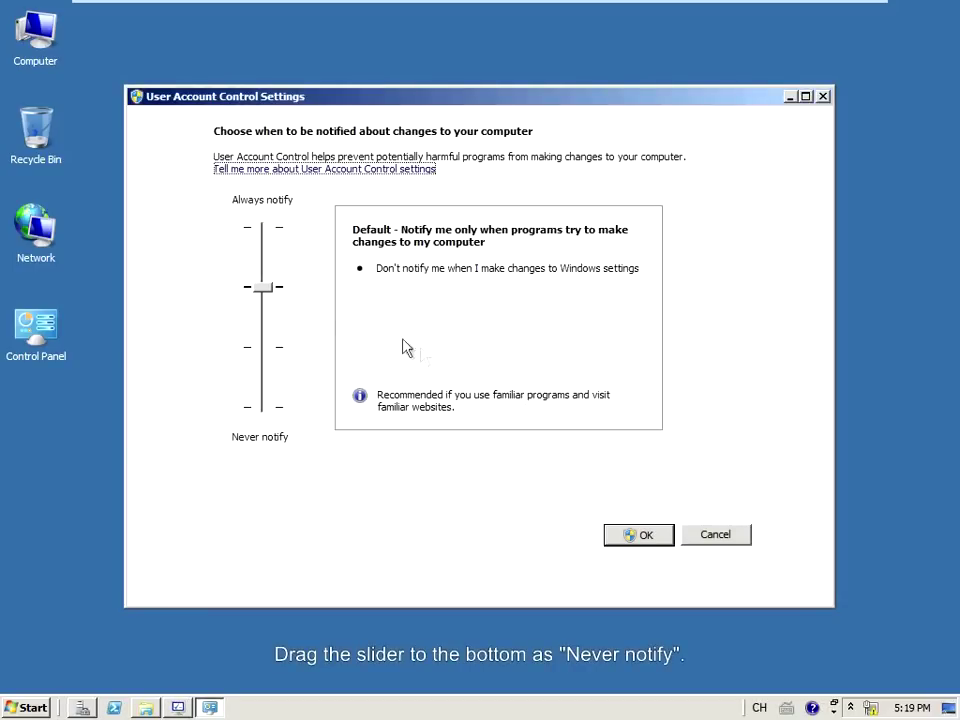
pyautogui.moveTo(266, 291); pyautogui.dragTo(268, 413)
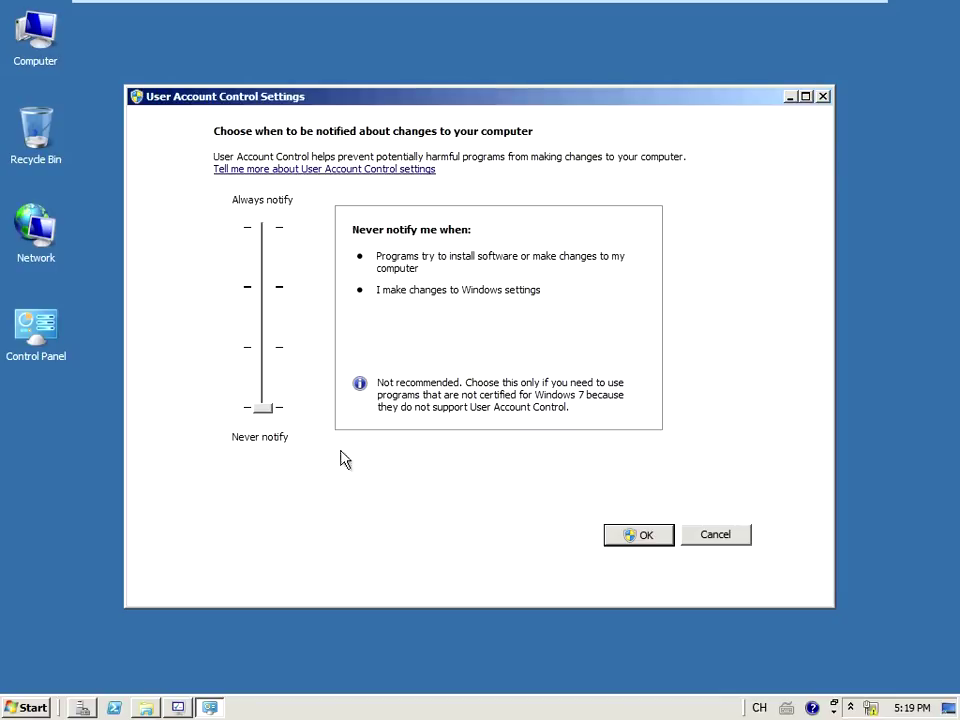
pyautogui.click(615, 542)
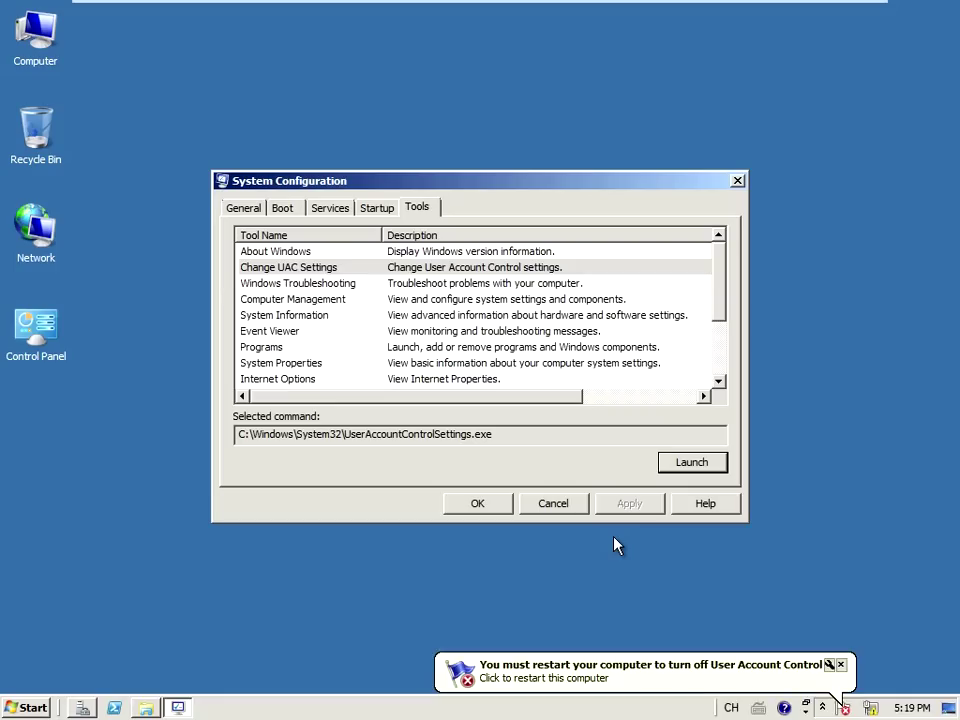
pyautogui.click(477, 503)
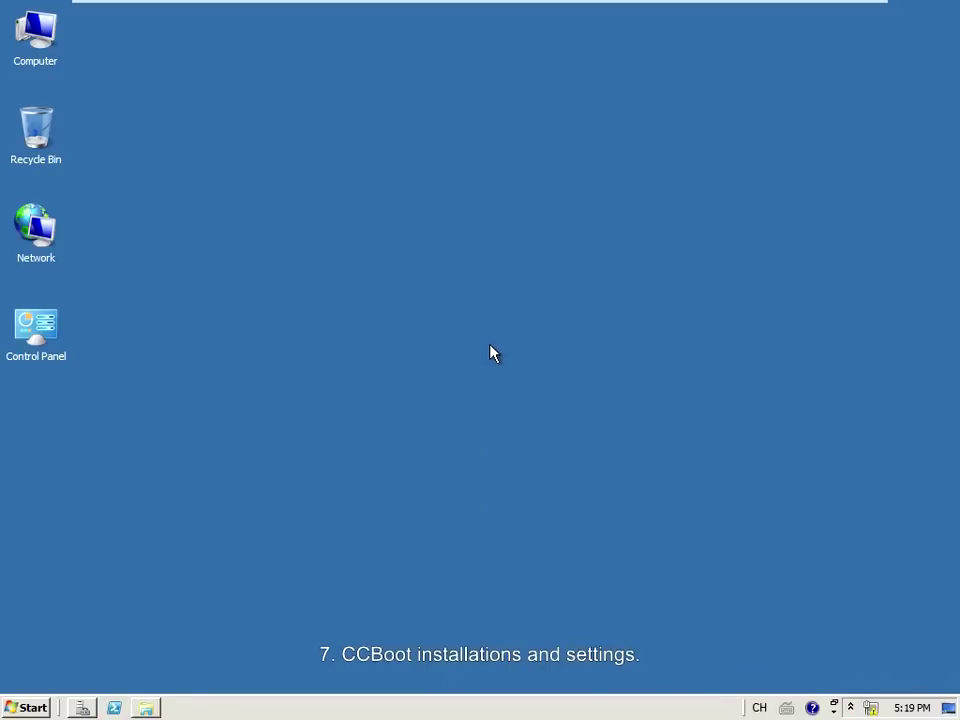
# Launch the ccbootsetup0817 installer from Local Disk (C:)
pyautogui.rightClick(48, 45)
pyautogui.click(70, 52)
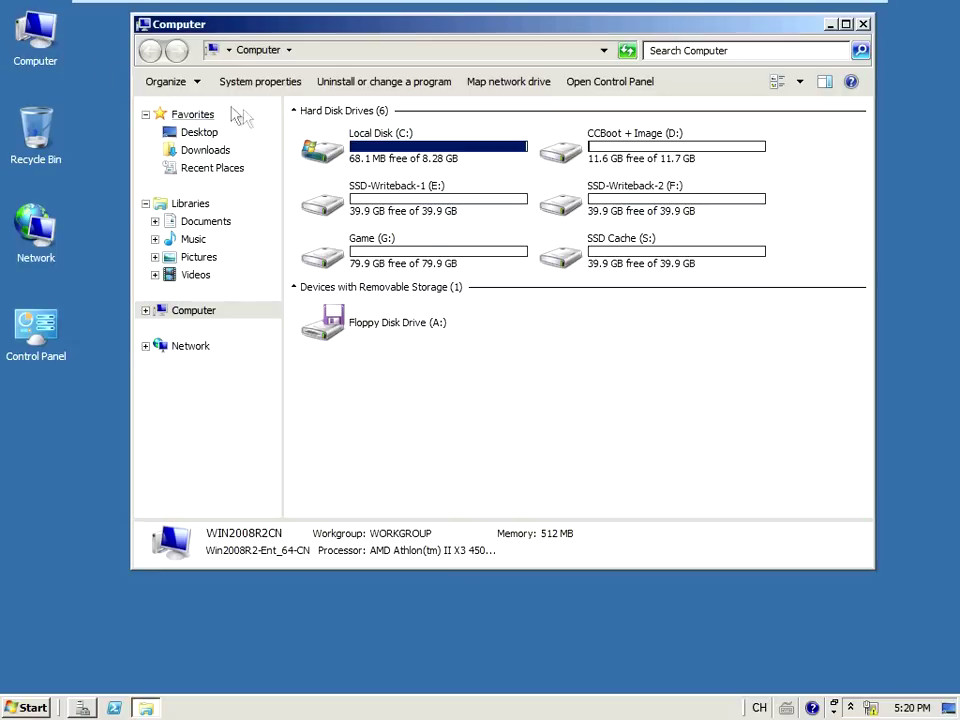
pyautogui.click(381, 155)
pyautogui.rightClick(380, 150)
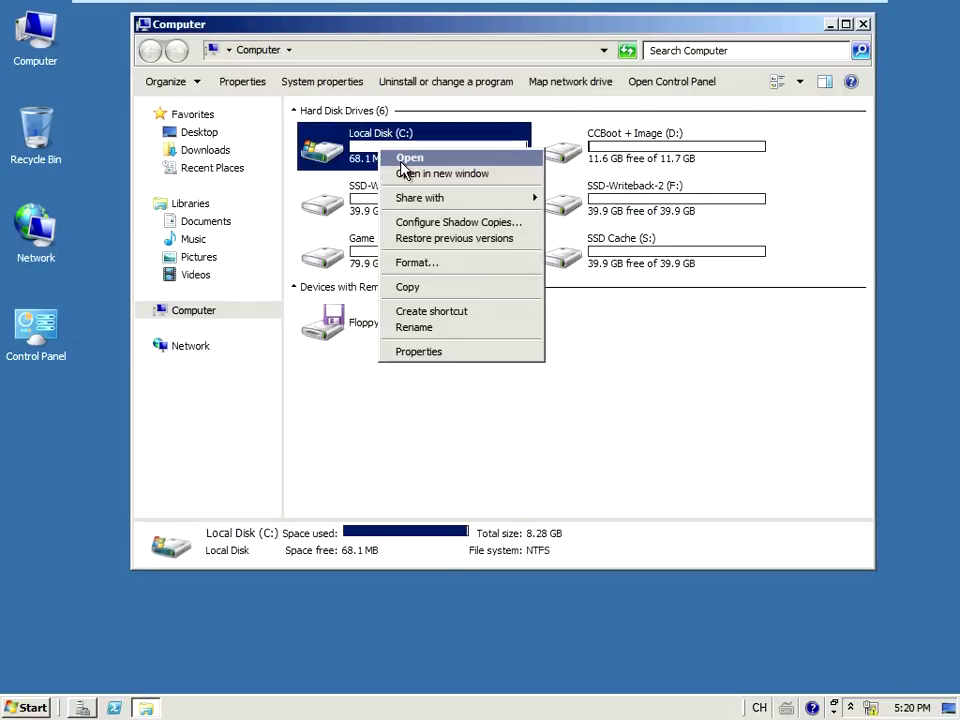
pyautogui.click(401, 162)
pyautogui.click(370, 243)
pyautogui.rightClick(368, 244)
pyautogui.click(334, 250)
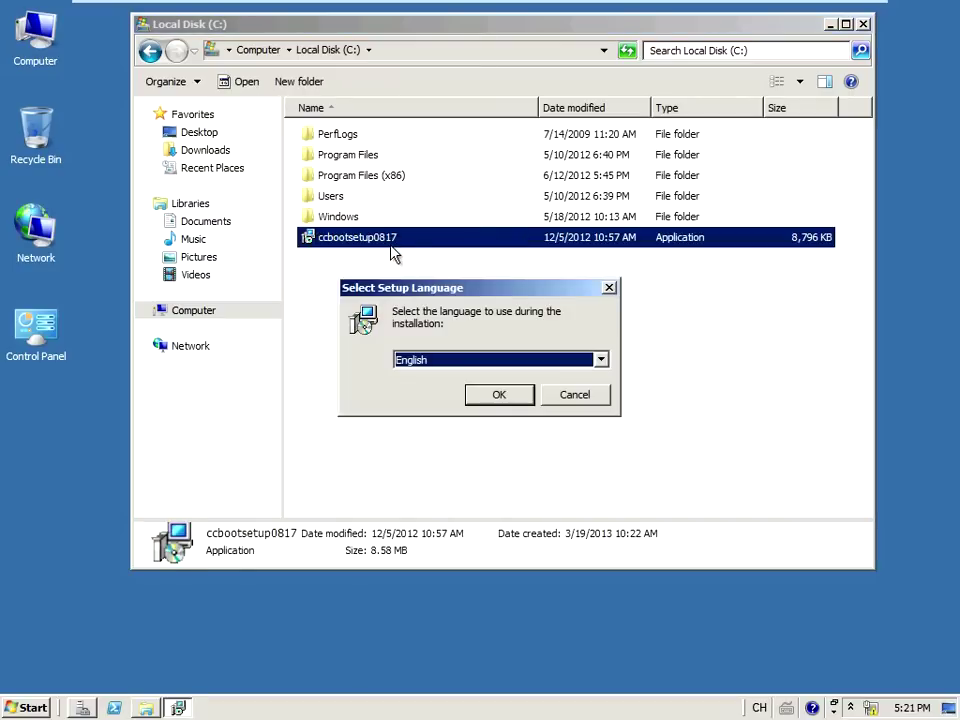
# Minimize the Local Disk (C:) window and start the CCBoot setup wizard with English as the installation language
pyautogui.click(828, 28)
pyautogui.click(829, 25)
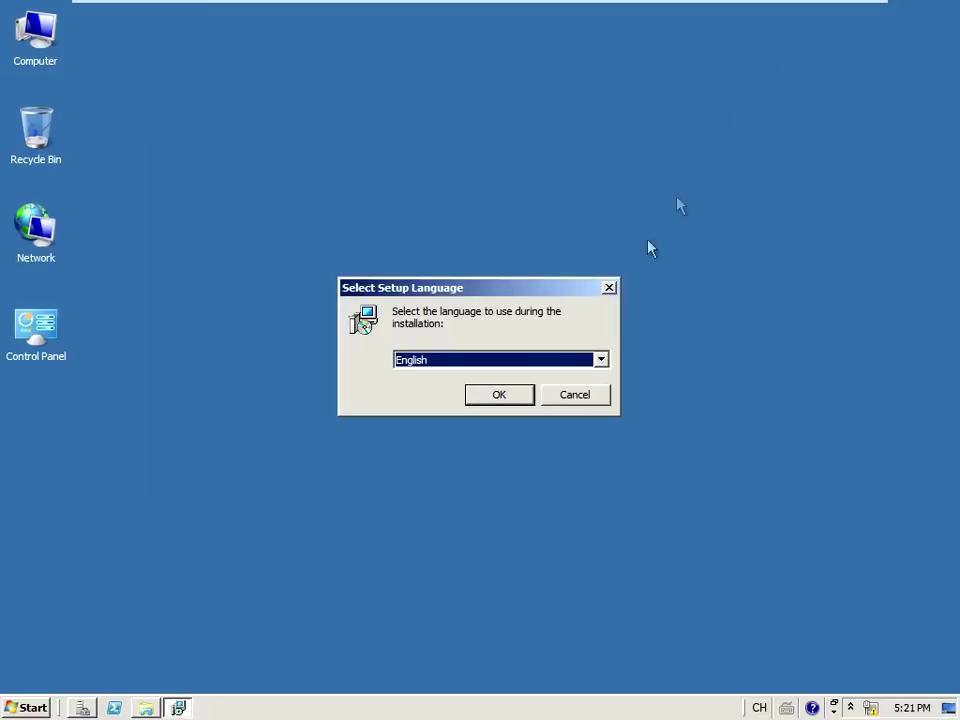
pyautogui.click(500, 396)
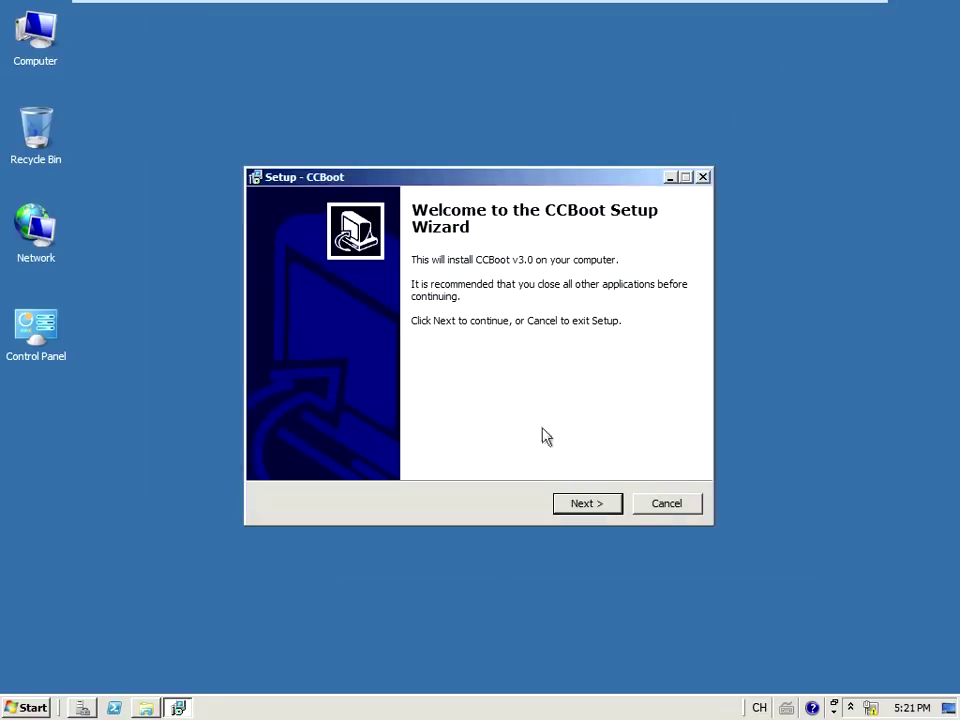
# Accept the CCBoot license agreement and continue to the installation destination settings
pyautogui.click(591, 504)
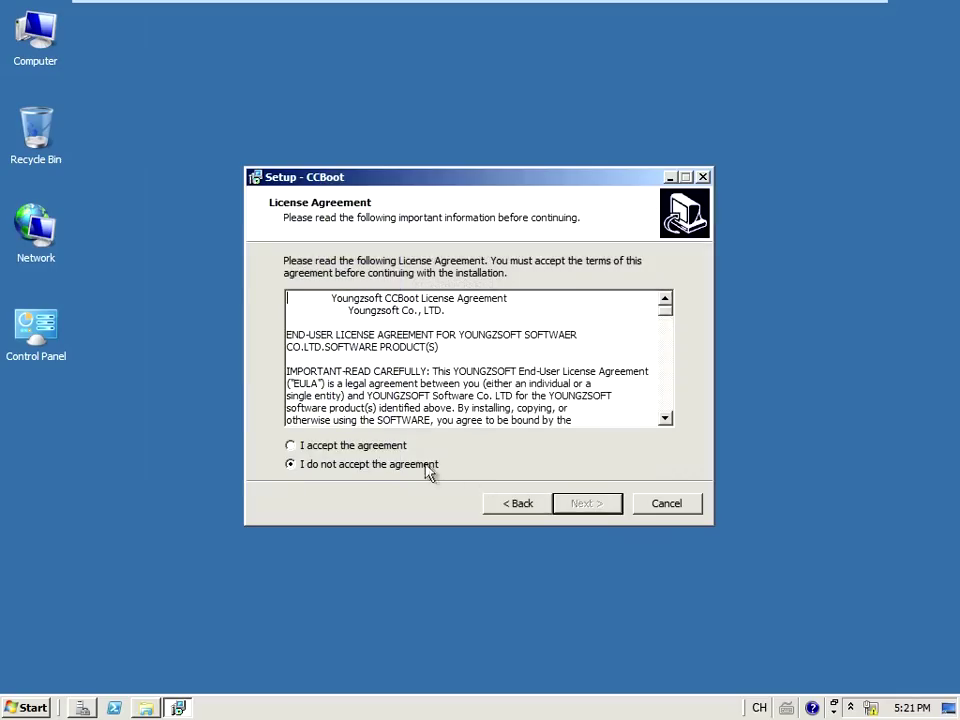
pyautogui.click(390, 447)
pyautogui.click(596, 506)
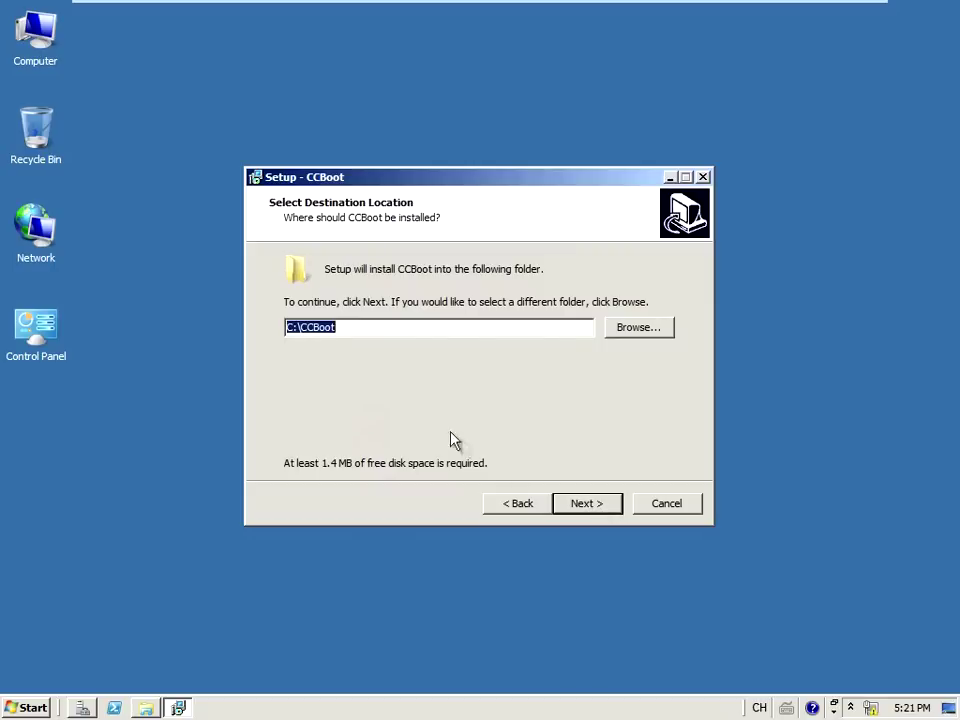
# Edit the drive in the CCBoot destination path and run the installation through the remaining setup pages
pyautogui.click(293, 327)
pyautogui.moveTo(270, 324); pyautogui.dragTo(303, 326)
pyautogui.click(588, 506)
pyautogui.click(588, 504)
pyautogui.click(588, 504)
pyautogui.click(588, 504)
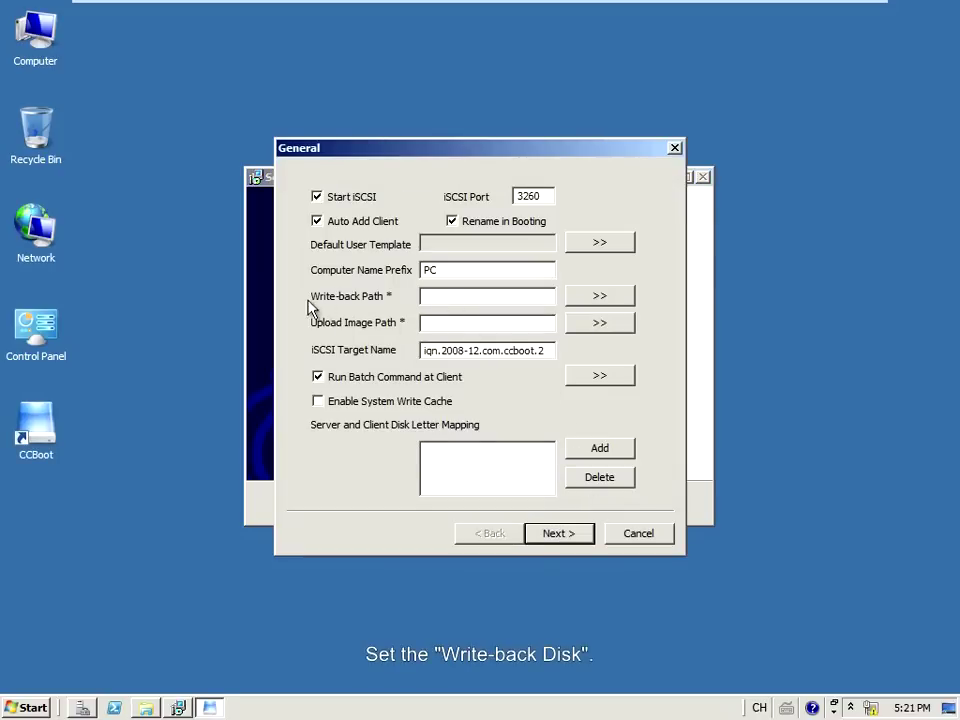
# Add SSD-Writeback-1 (E:) and SSD-Writeback-2 (F:) as the write-back paths in the General settings
pyautogui.click(599, 301)
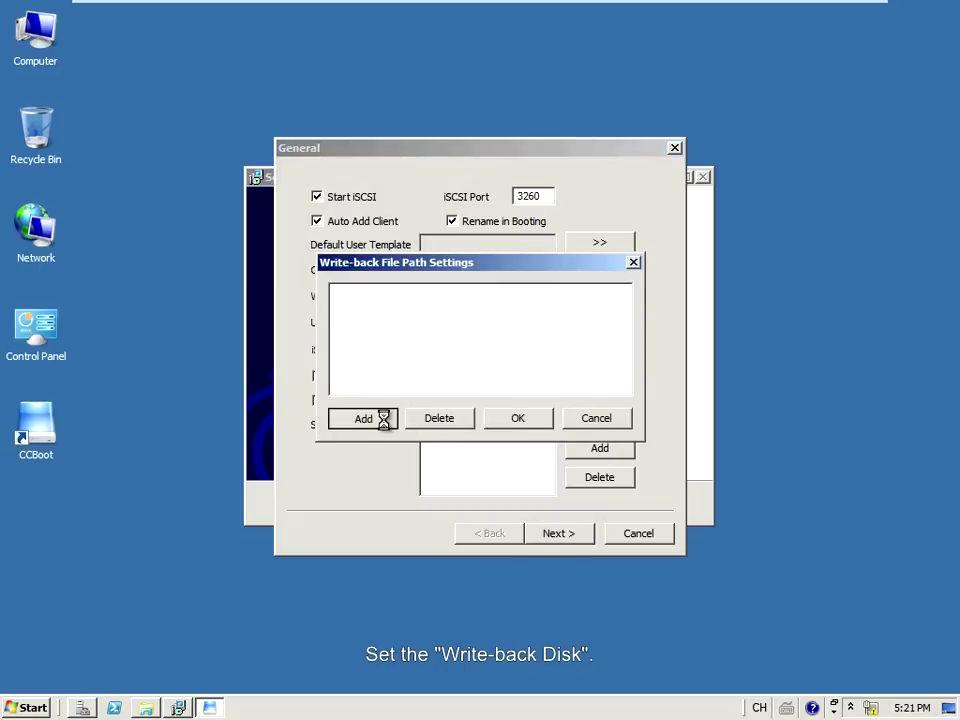
pyautogui.click(384, 420)
pyautogui.click(448, 371)
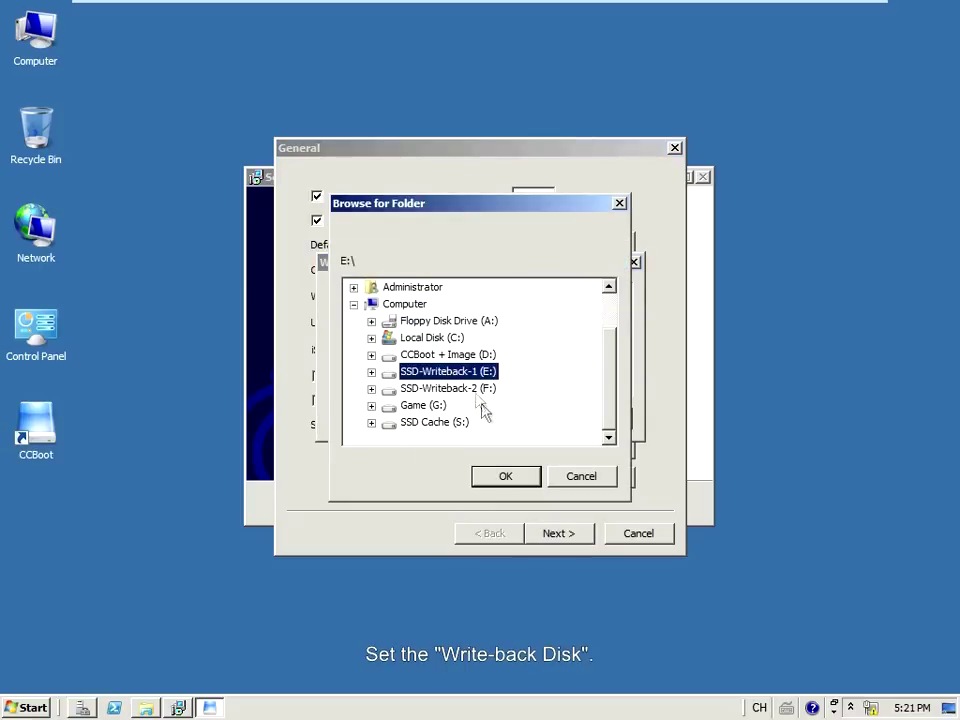
pyautogui.click(505, 477)
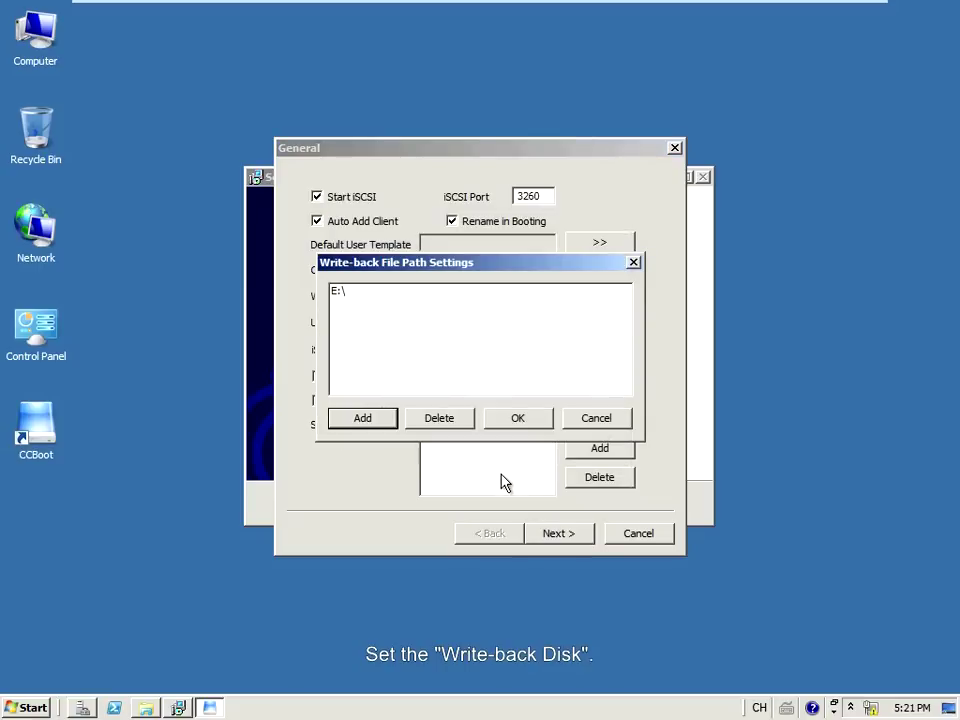
pyautogui.click(363, 420)
pyautogui.click(440, 389)
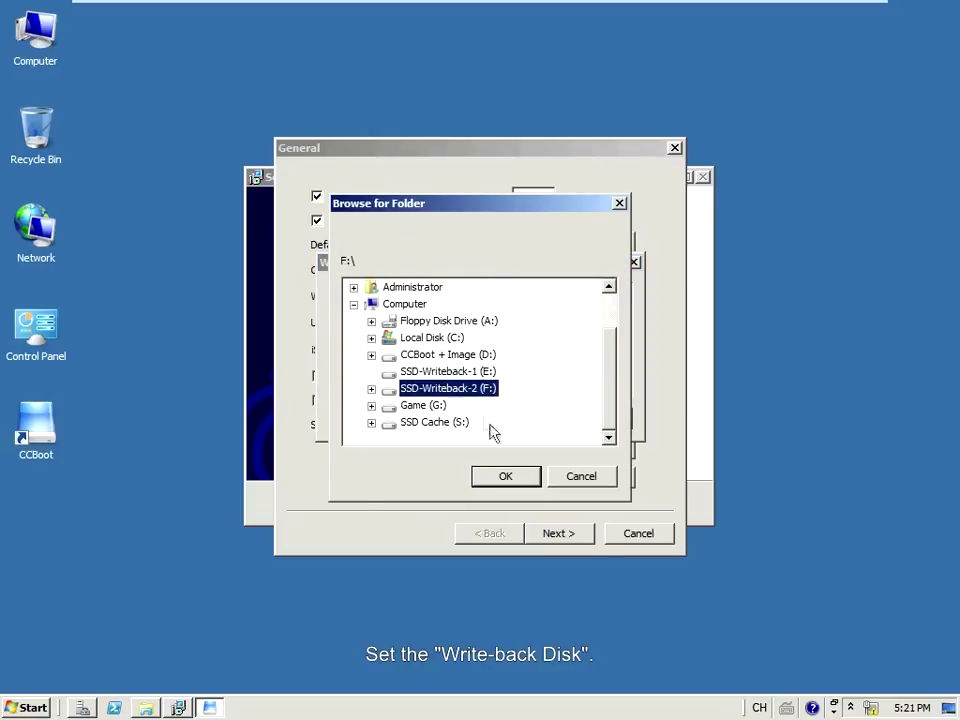
pyautogui.click(505, 477)
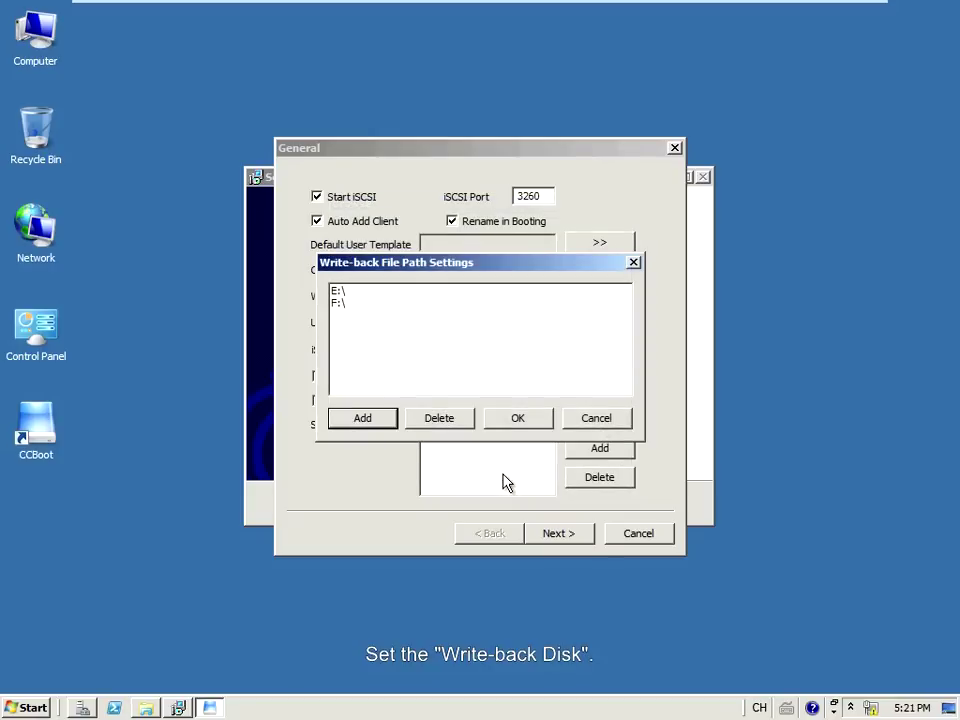
pyautogui.click(515, 424)
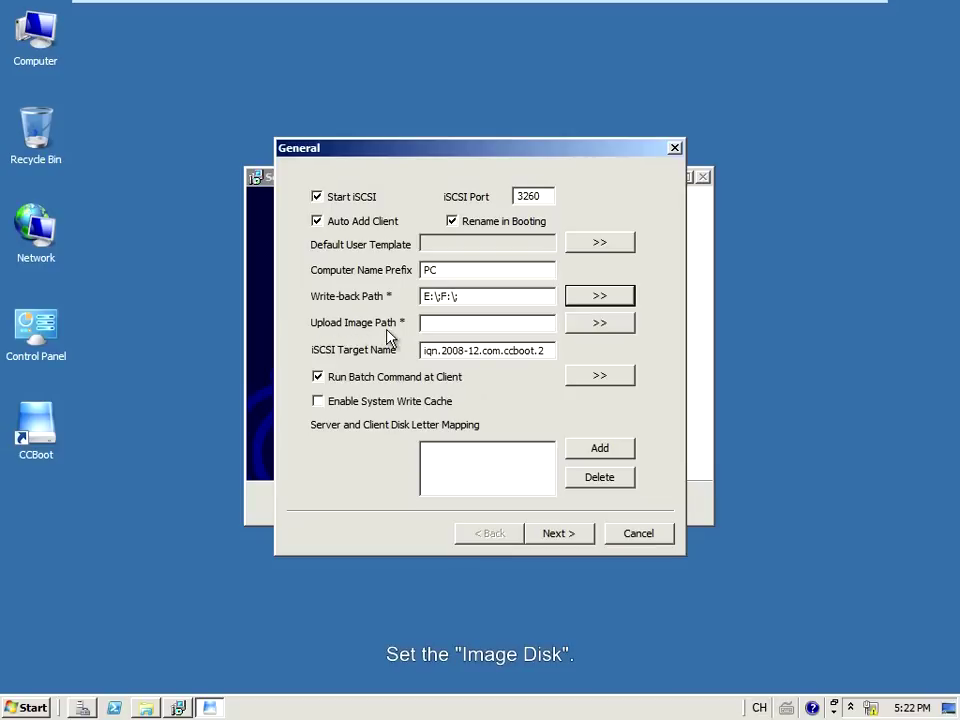
# Set the upload image path to CCBoot + Image (D:), enable the system write cache, and continue to the DHCP settings
pyautogui.click(601, 327)
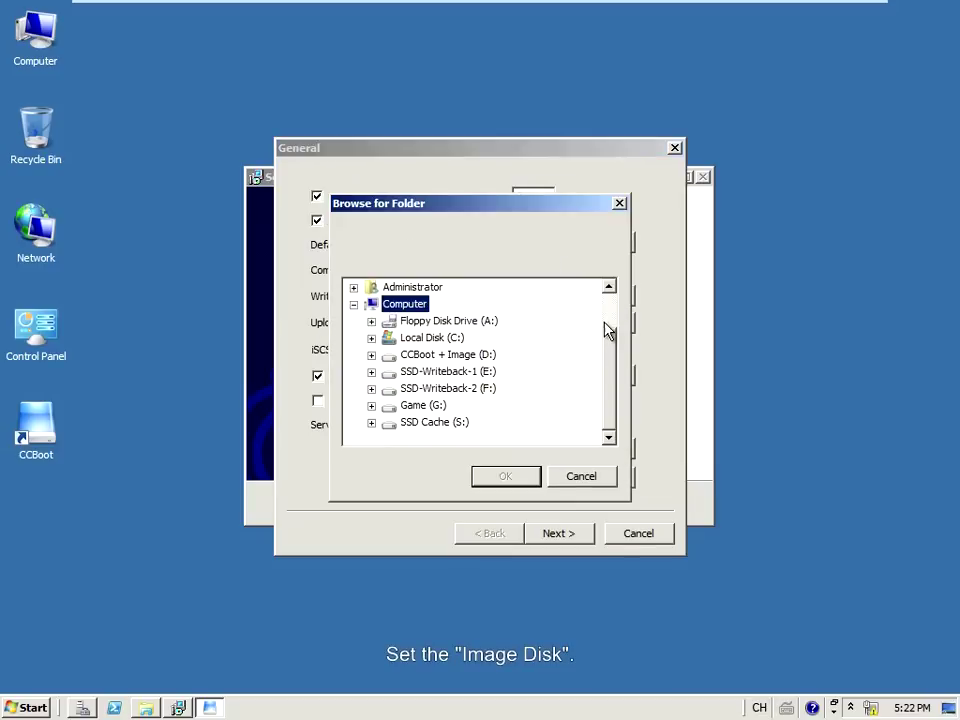
pyautogui.click(444, 356)
pyautogui.click(505, 477)
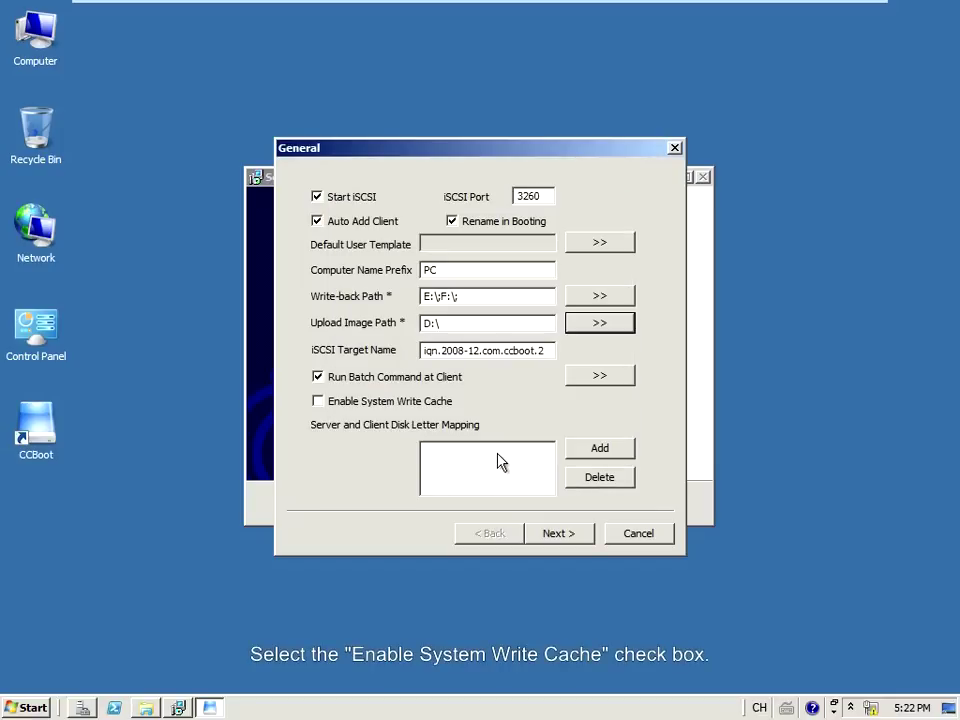
pyautogui.click(358, 405)
pyautogui.click(318, 402)
pyautogui.click(553, 535)
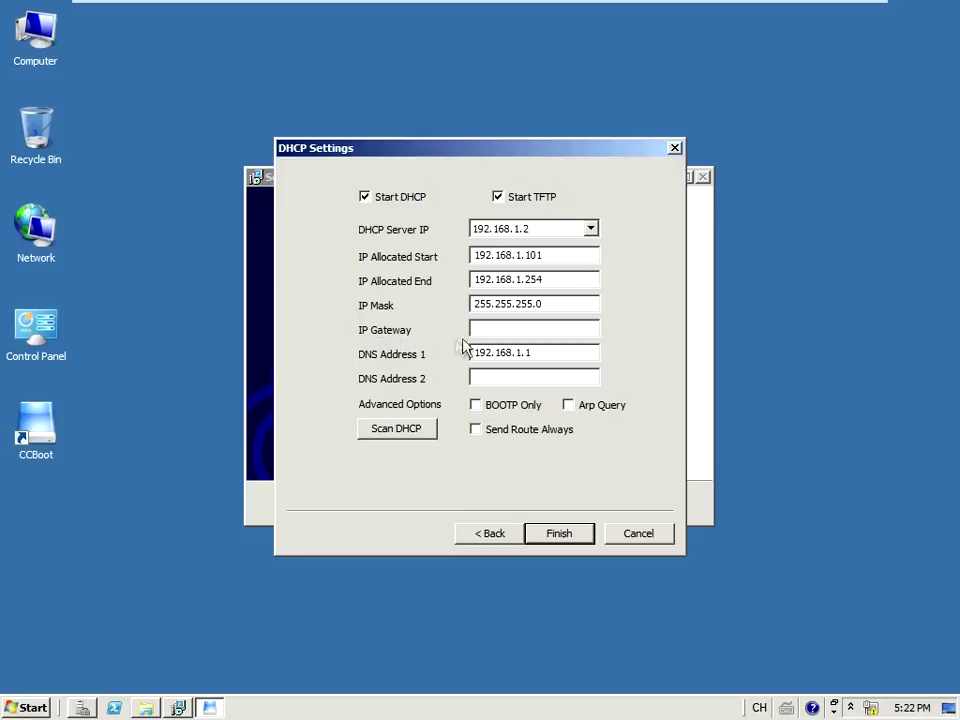
# Set the DHCP IP gateway to 192.168.1.1, finish the configuration wizard, and decline the machine reboot
pyautogui.write('192.168.1.1')
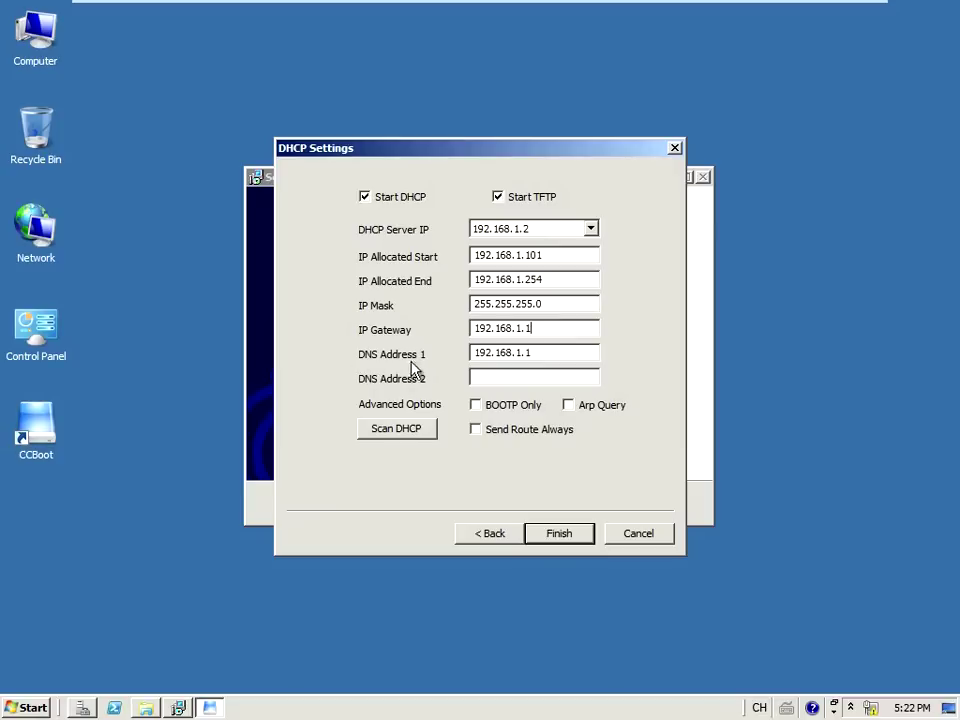
pyautogui.click(561, 535)
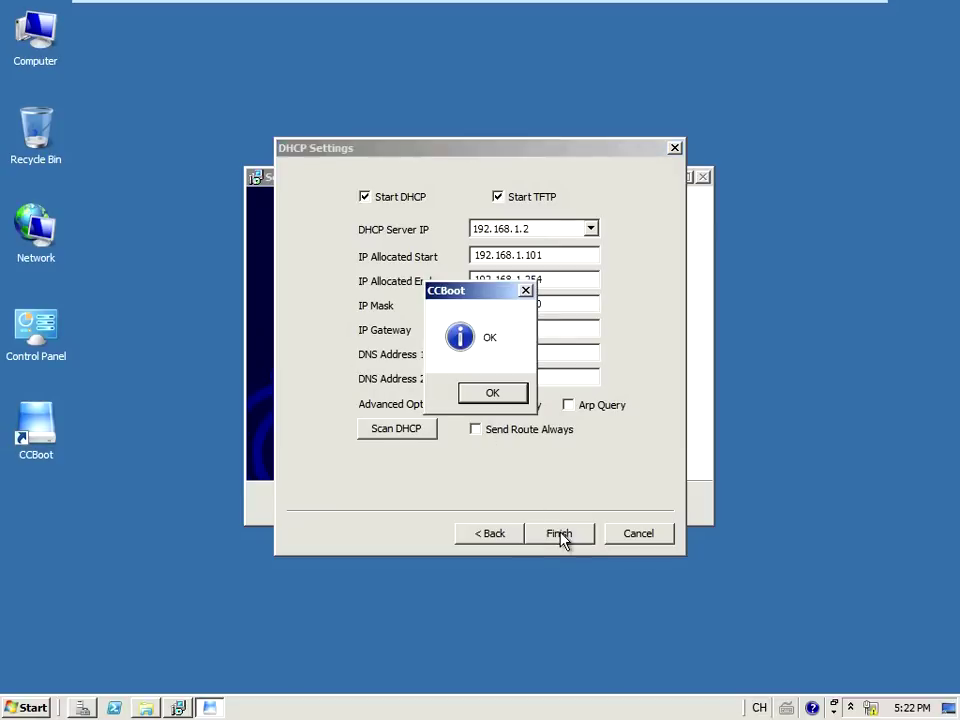
pyautogui.click(493, 394)
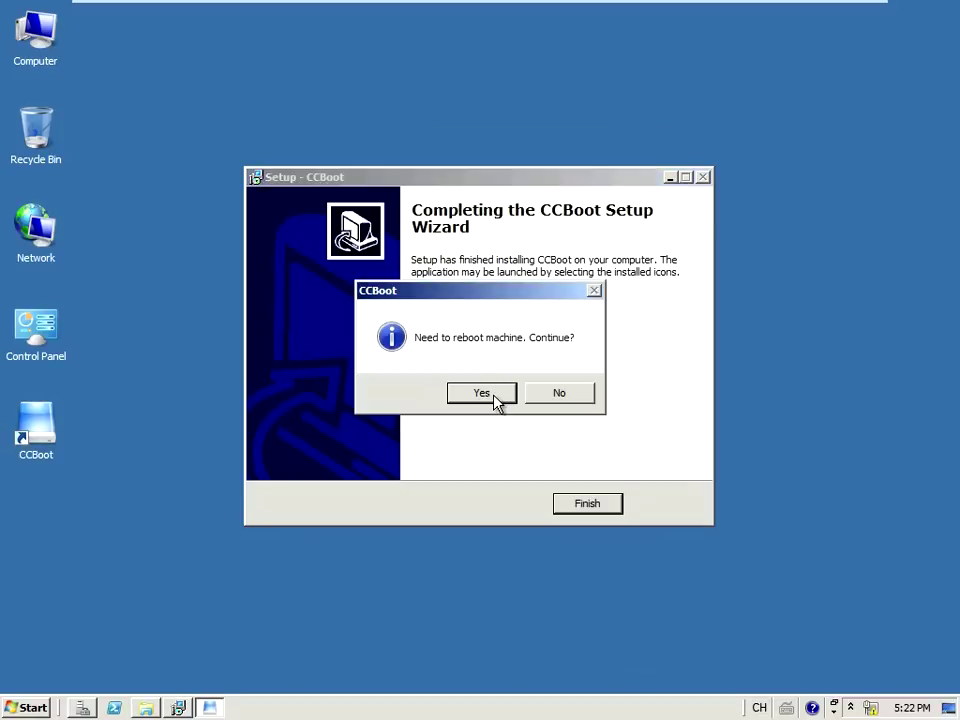
pyautogui.click(563, 403)
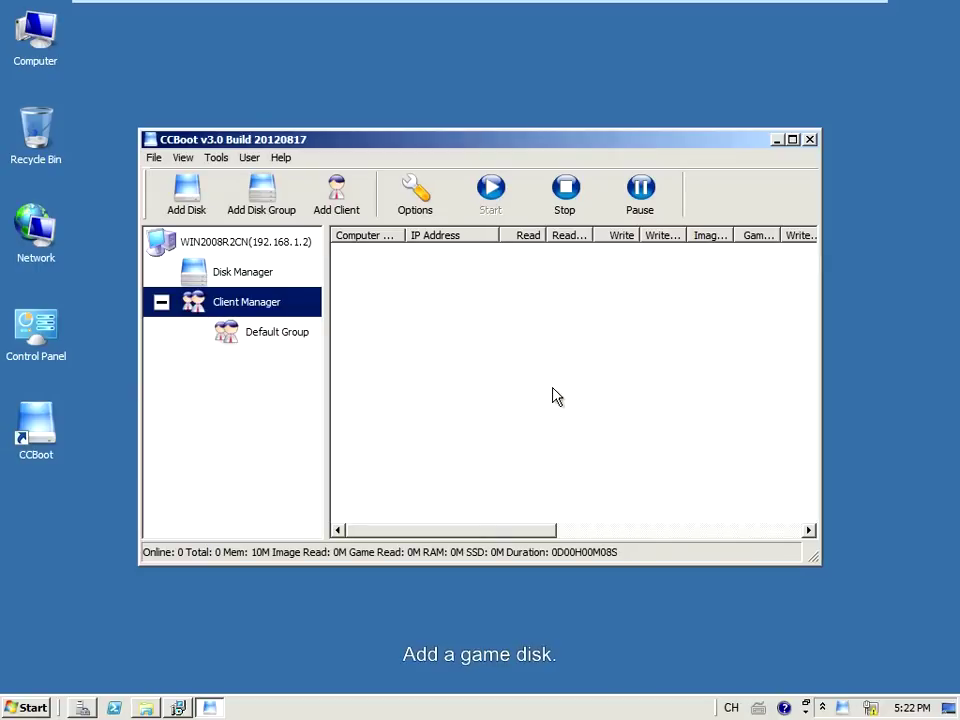
# Start a new CCBoot disk with both the disk name and description set to Game Disk
pyautogui.click(186, 205)
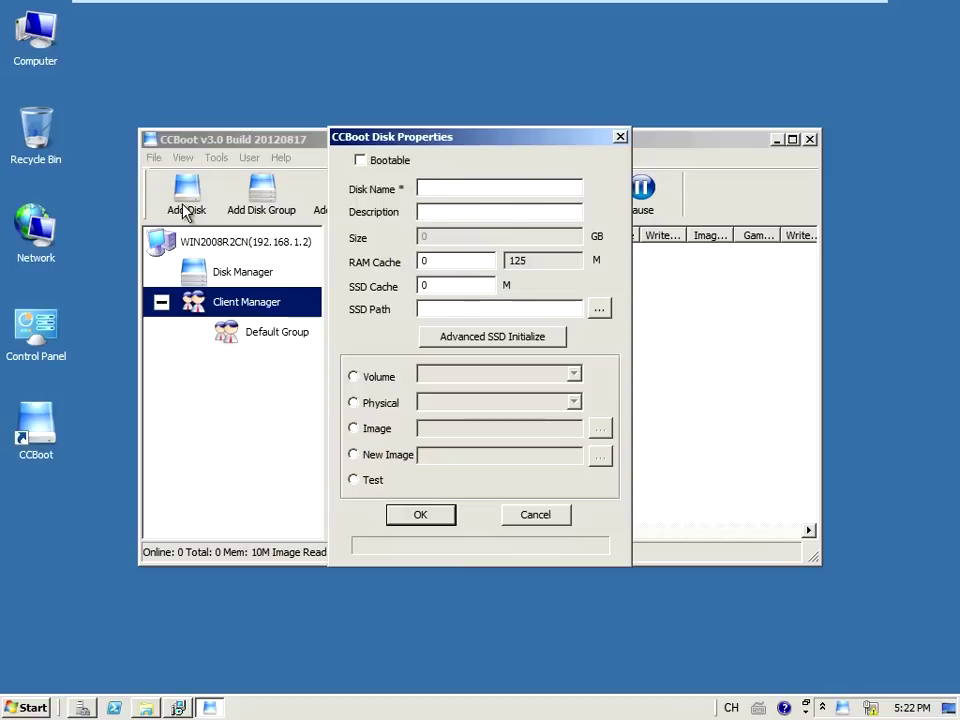
pyautogui.click(441, 186)
pyautogui.write('Game ')
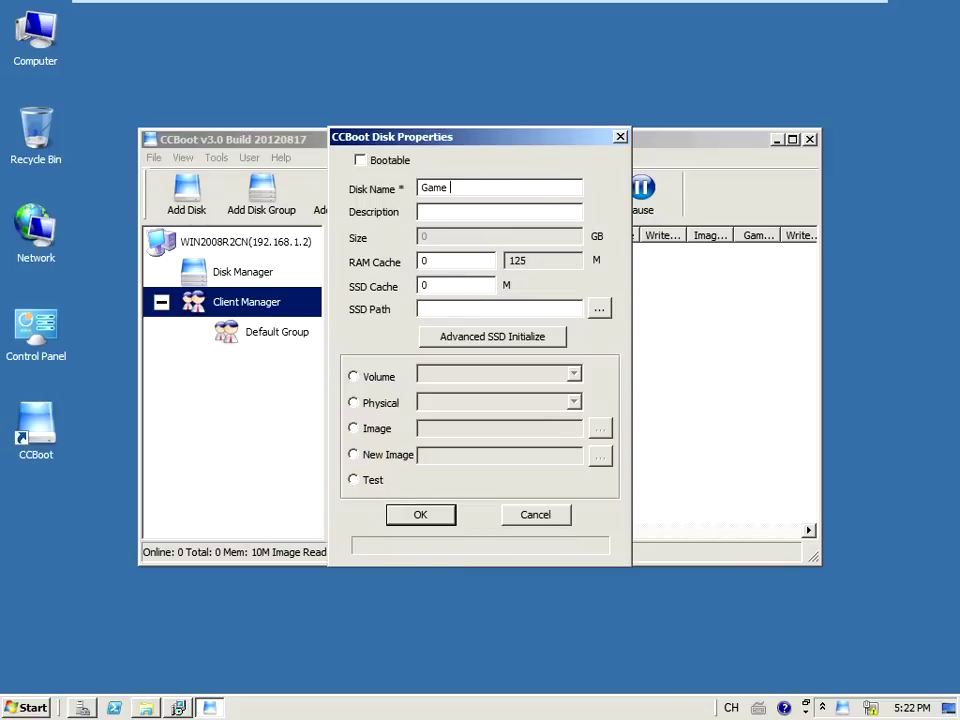
pyautogui.write('Disk')
pyautogui.click(422, 211)
pyautogui.write('Game Disk')
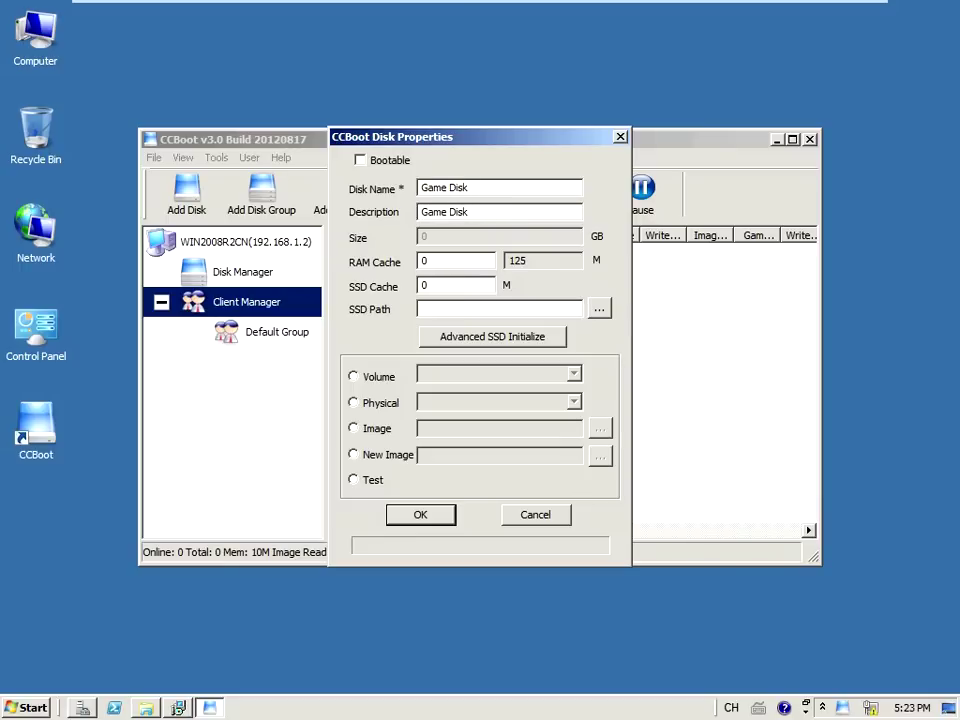
# Use the volume (G:) Game as the disk's source and set its SSD cache to 70000 M
pyautogui.click(368, 383)
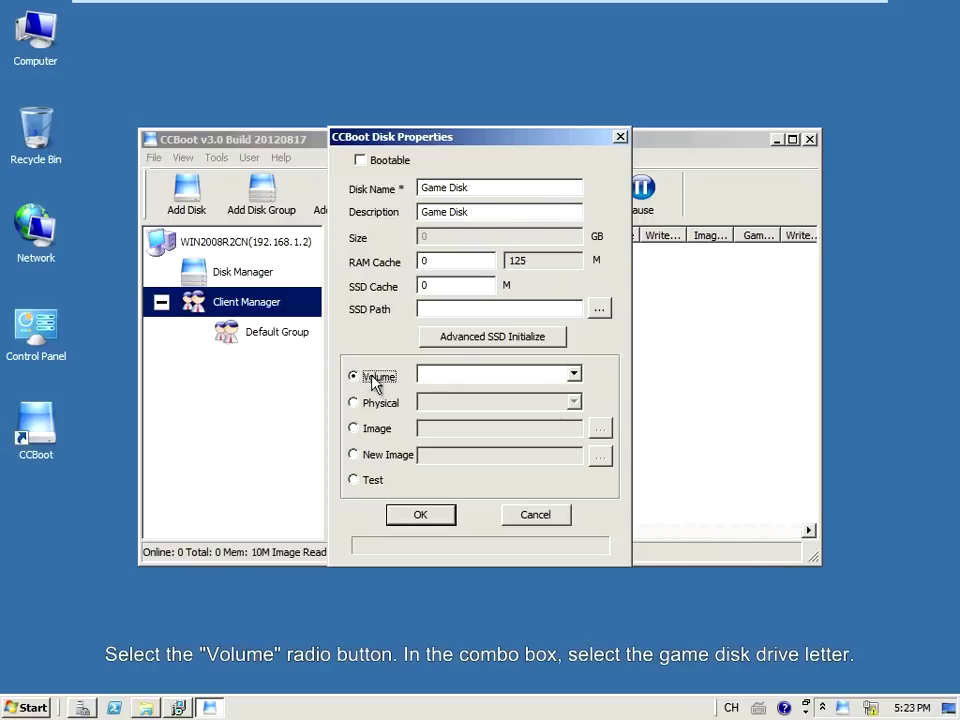
pyautogui.click(454, 377)
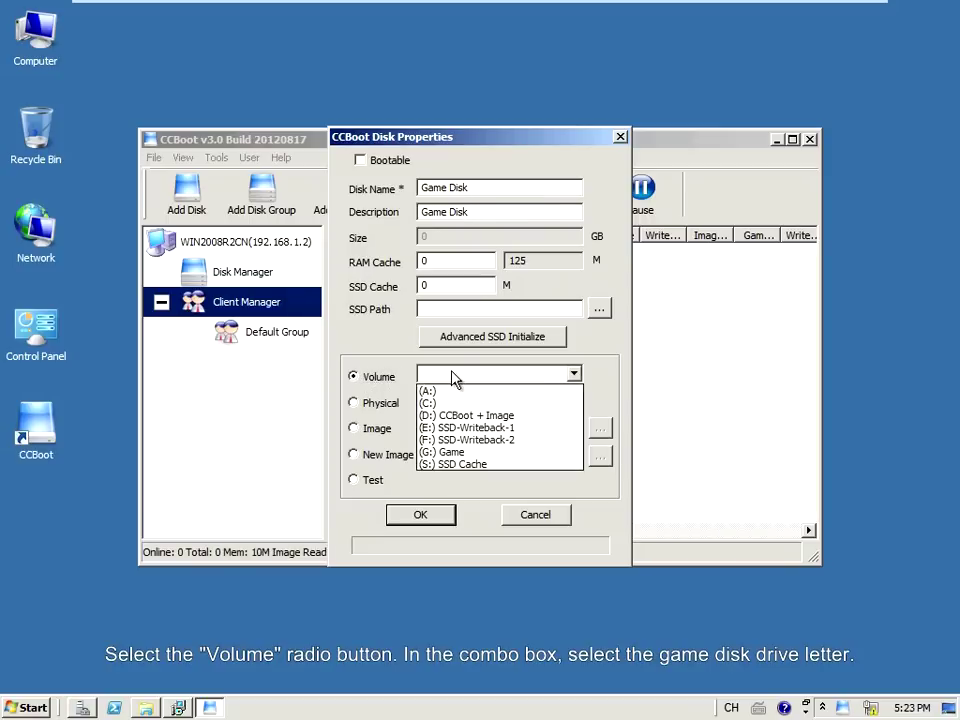
pyautogui.click(466, 451)
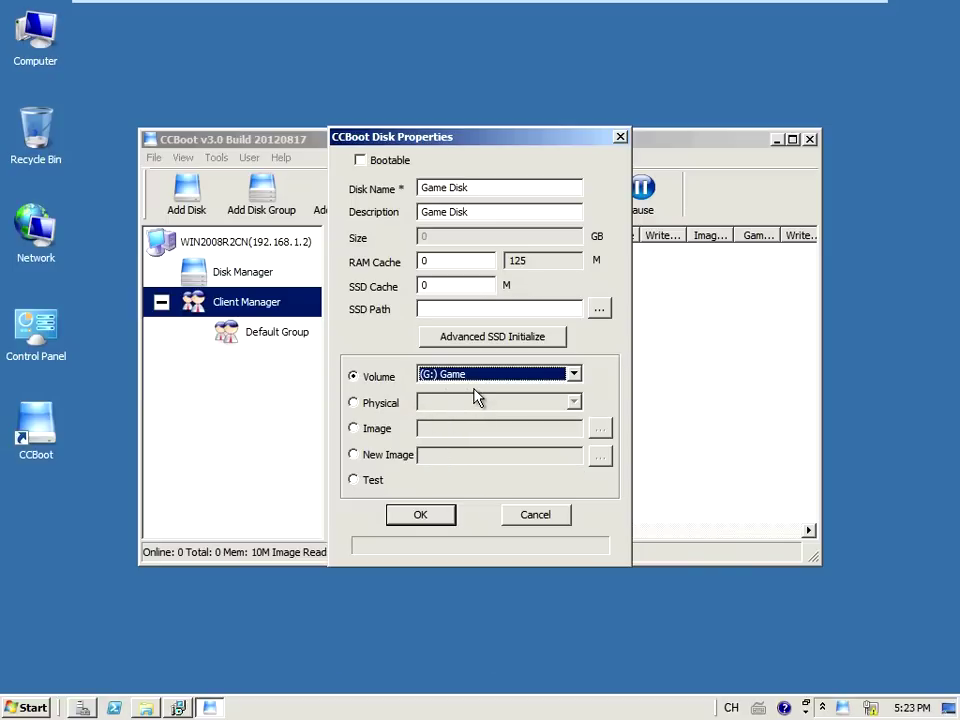
pyautogui.doubleClick(432, 286)
pyautogui.write('70')
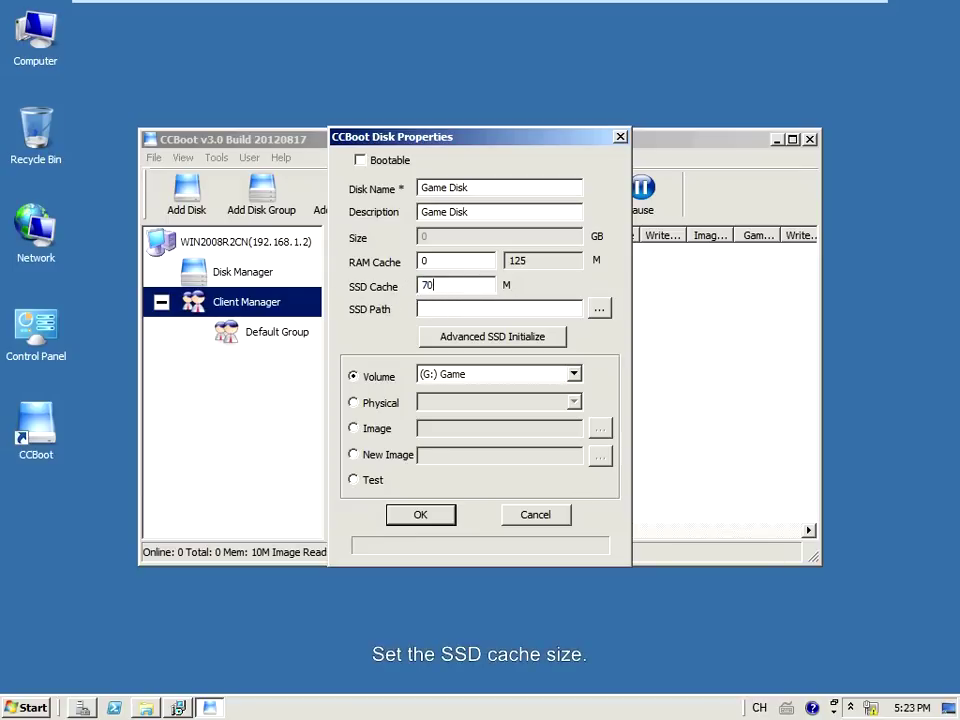
pyautogui.write('000')
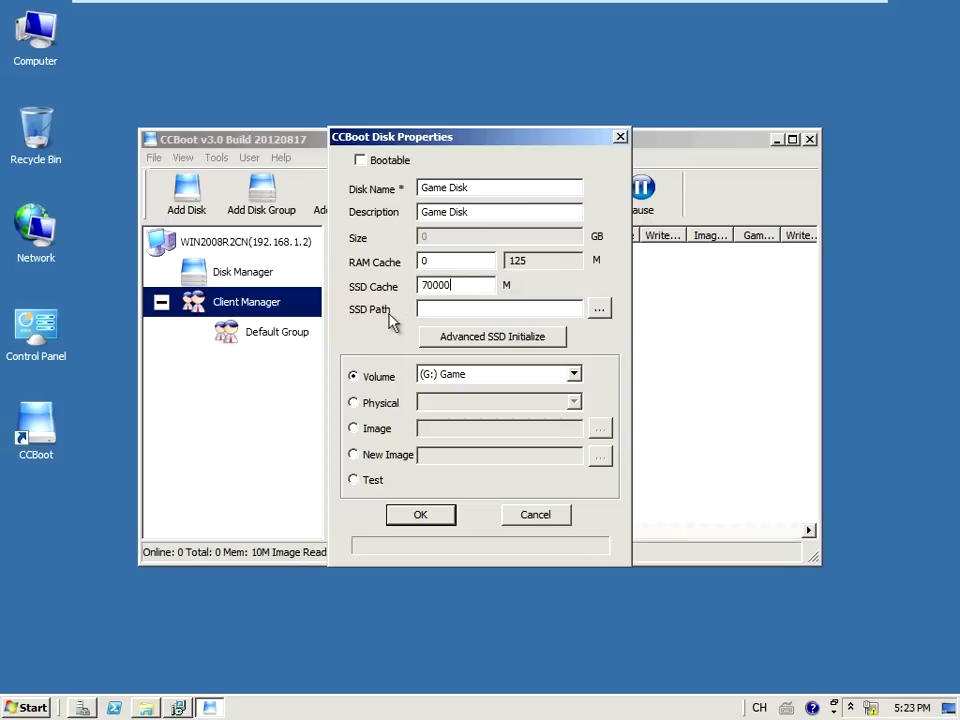
# Set the game disk's SSD path to SSD Cache (S:), save the disk, and display the Disk Manager list
pyautogui.click(599, 309)
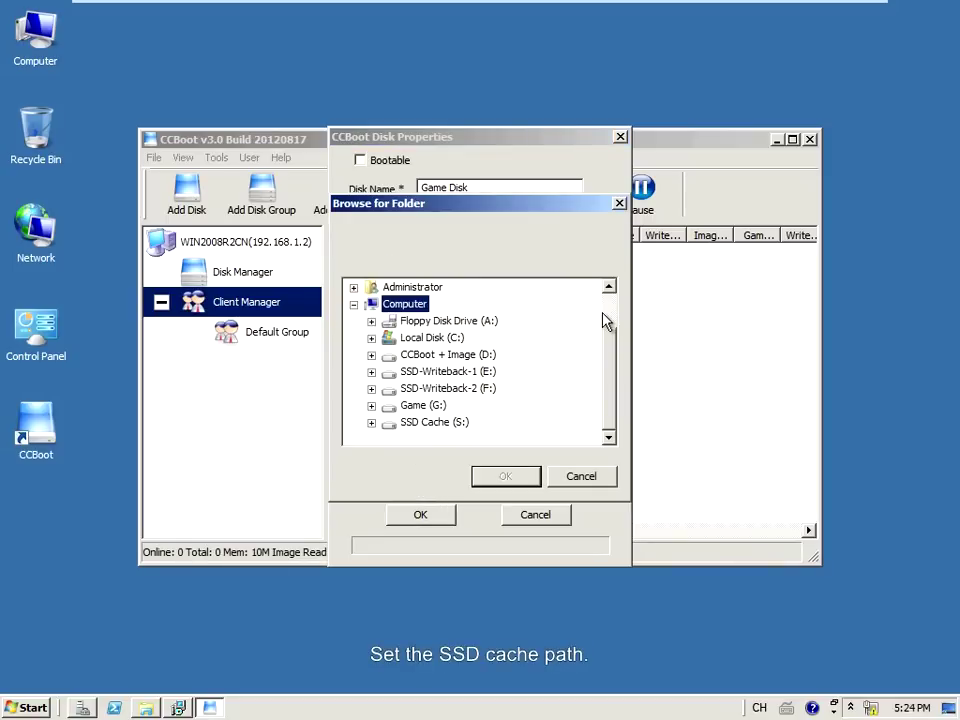
pyautogui.click(430, 422)
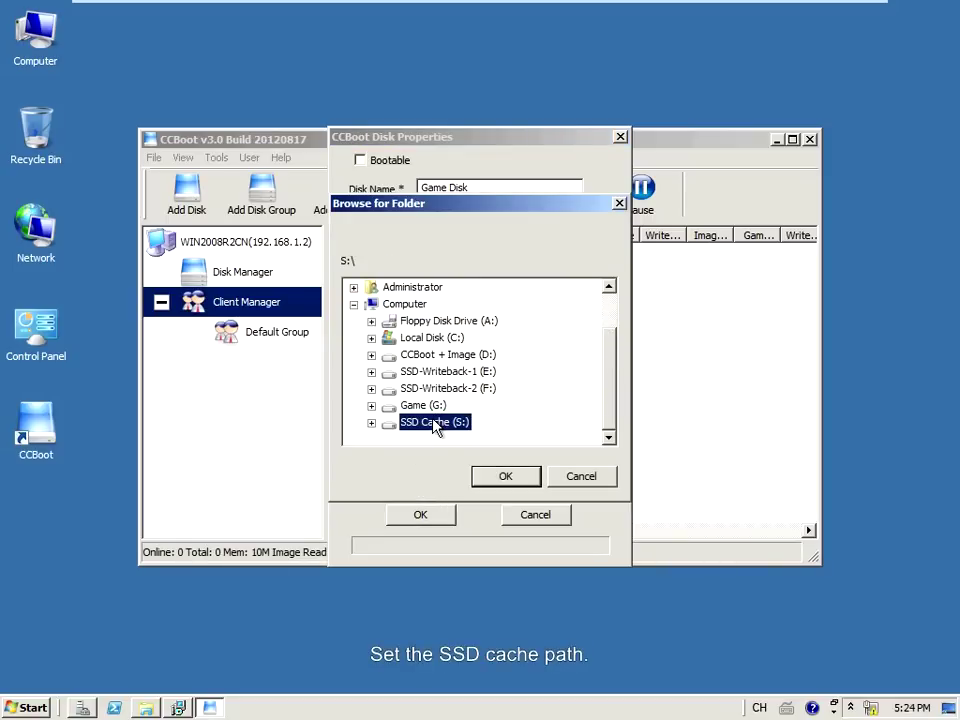
pyautogui.click(504, 480)
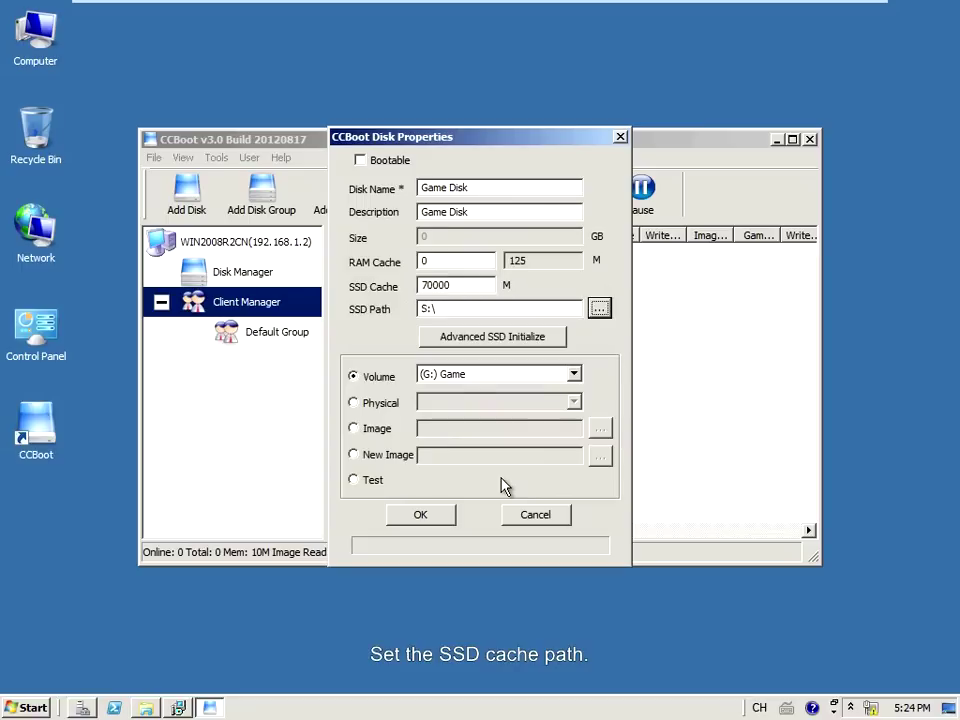
pyautogui.click(429, 519)
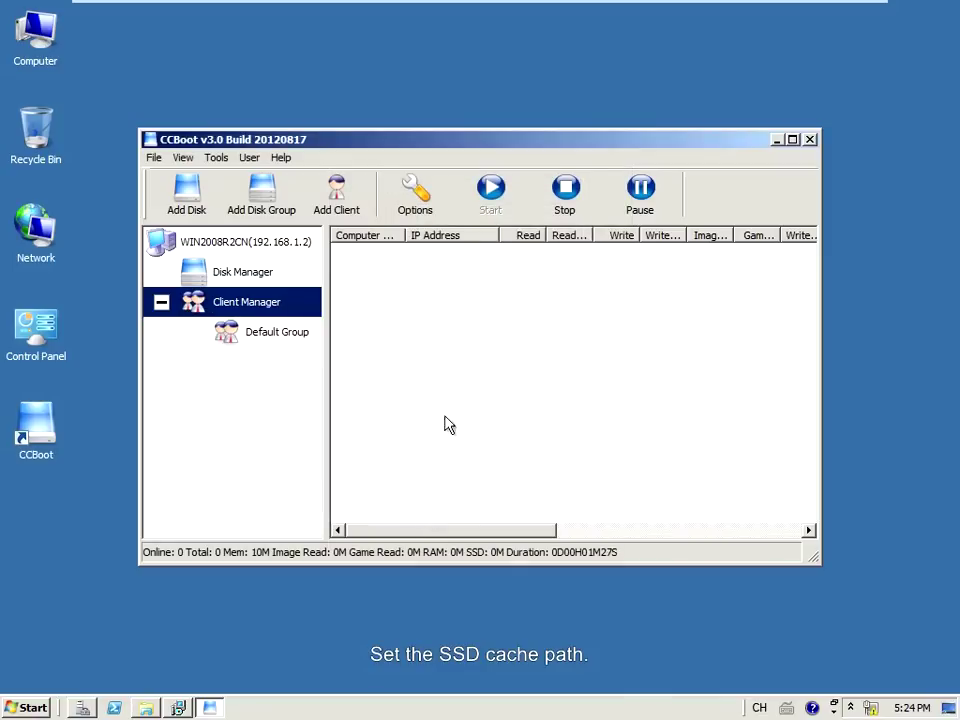
pyautogui.click(247, 275)
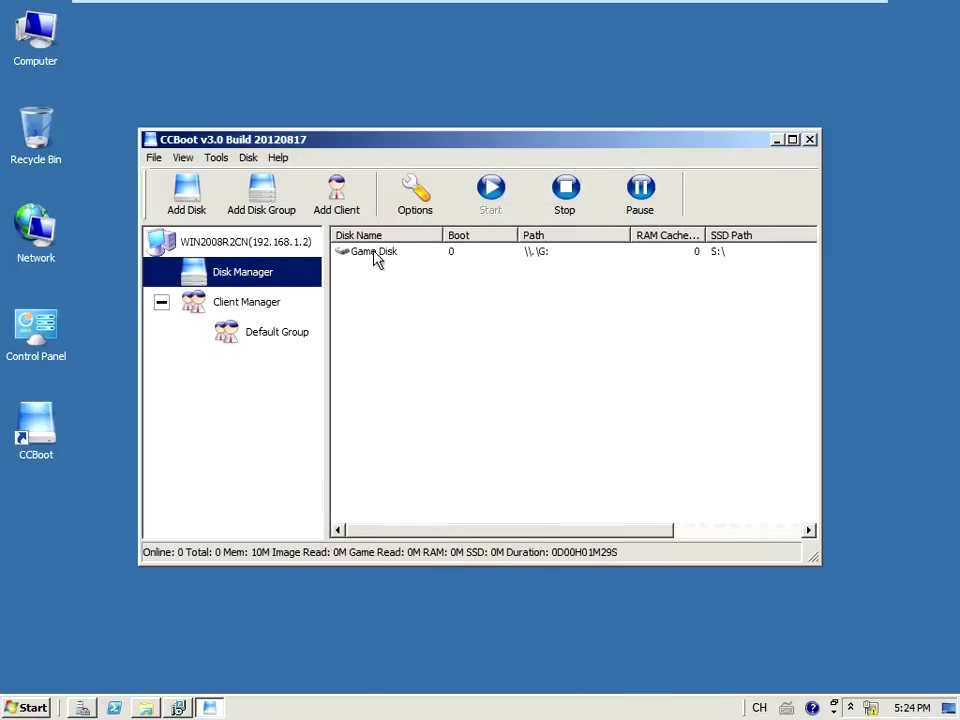